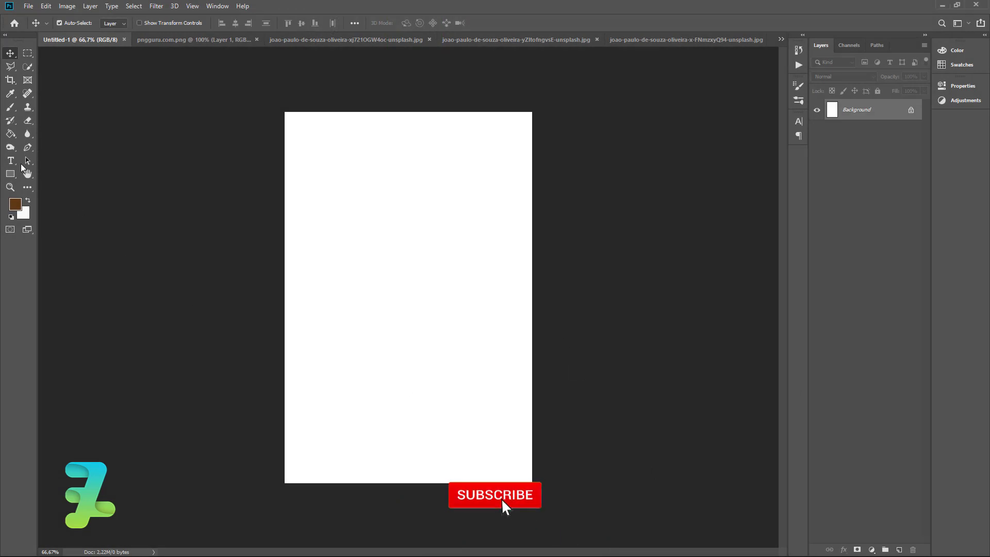
- Fill the canvas background with light grey dfdfdf
left_click(14, 207)
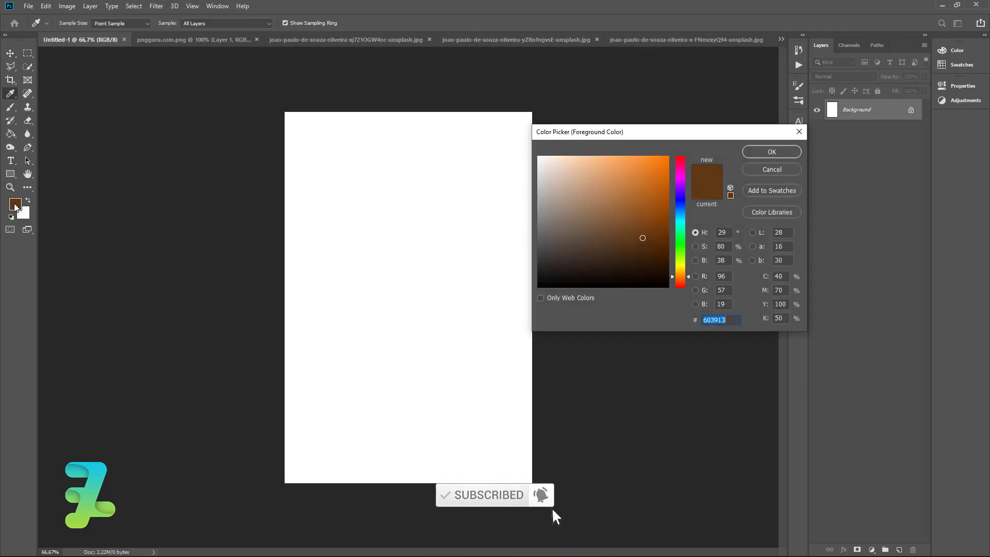
left_click(521, 205)
right_click(519, 174)
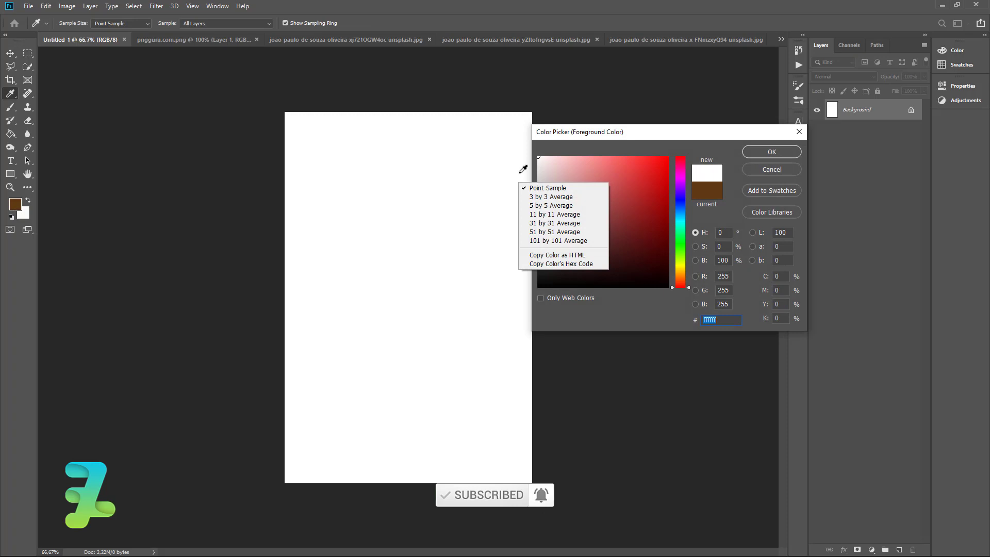
left_click(548, 188)
left_click(531, 172)
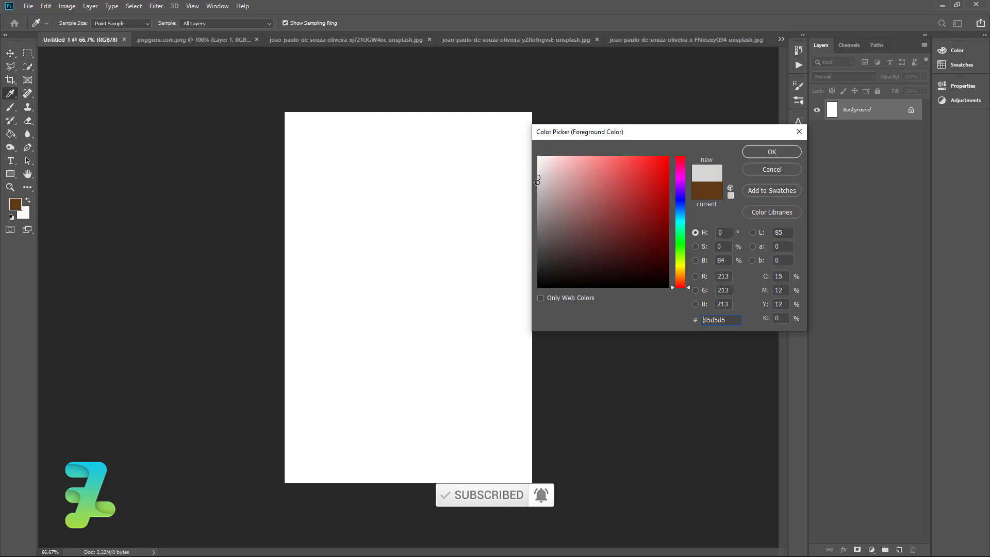
left_click(763, 157)
left_click(10, 134)
left_click(444, 189)
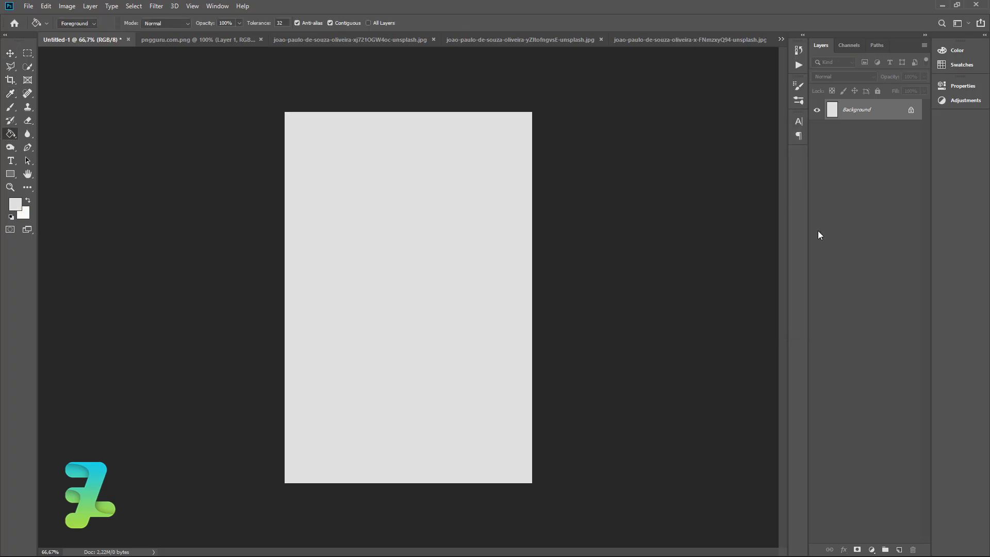
- Add an empty new layer and set the foreground colour to lime a8ff00
left_click(901, 548)
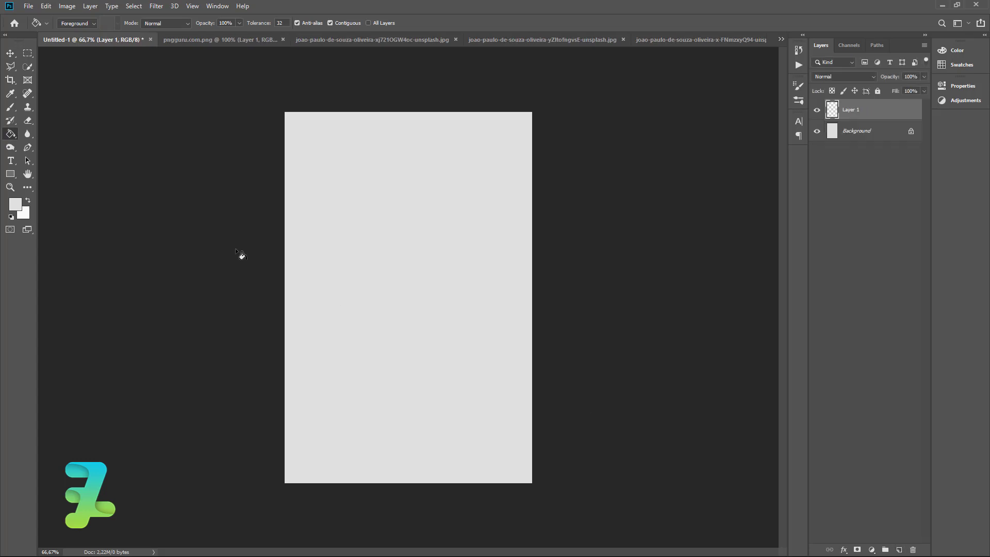
left_click(15, 204)
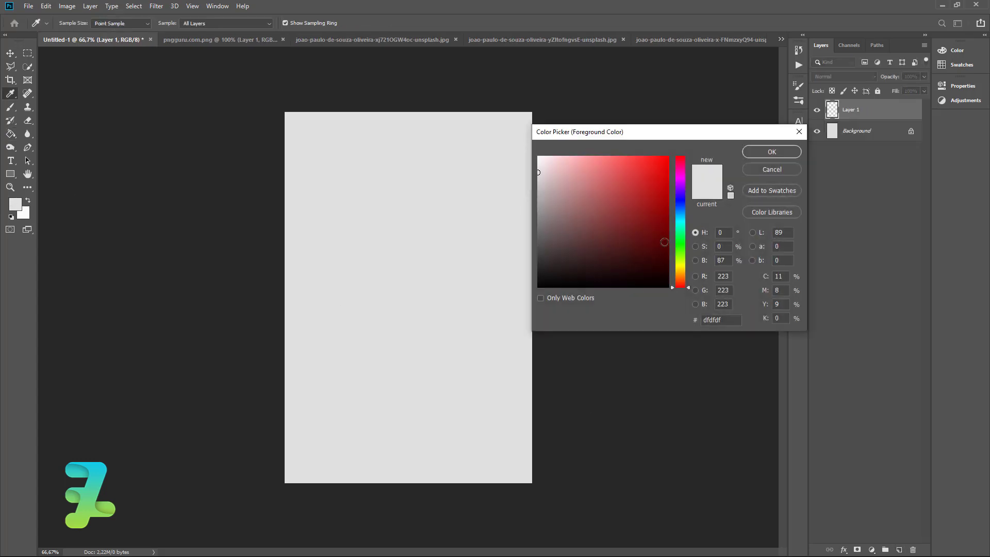
left_click(681, 254)
type("262626")
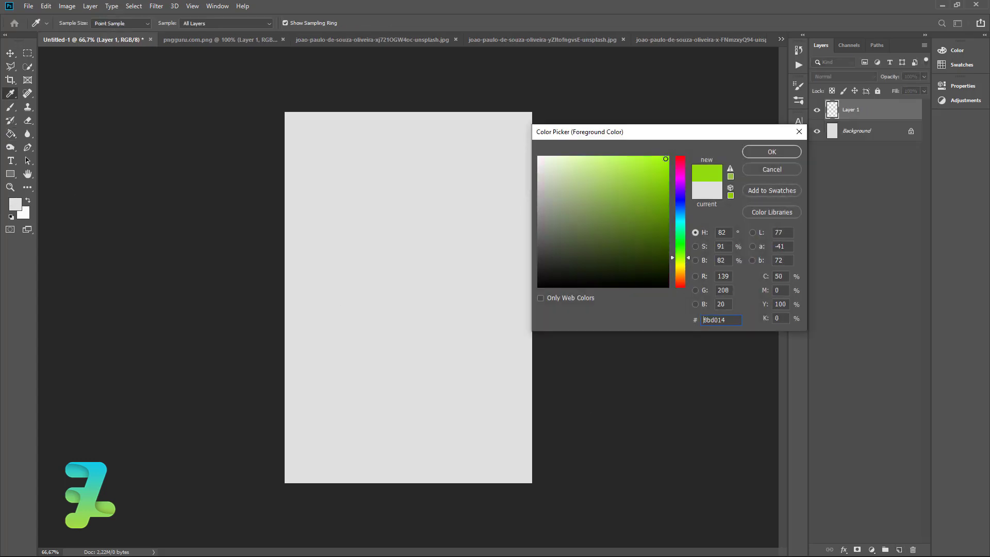
left_click(679, 259)
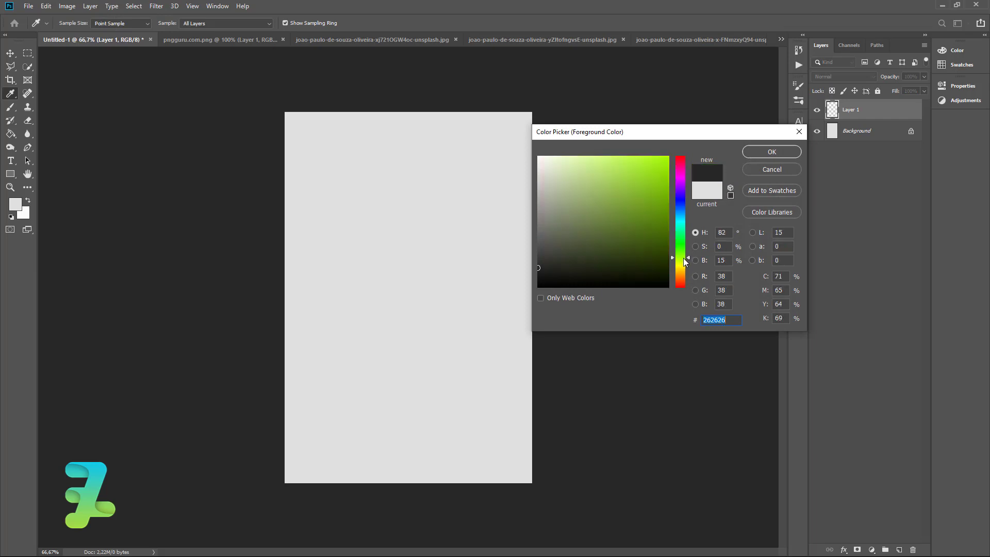
left_click_drag(641, 206, 669, 157)
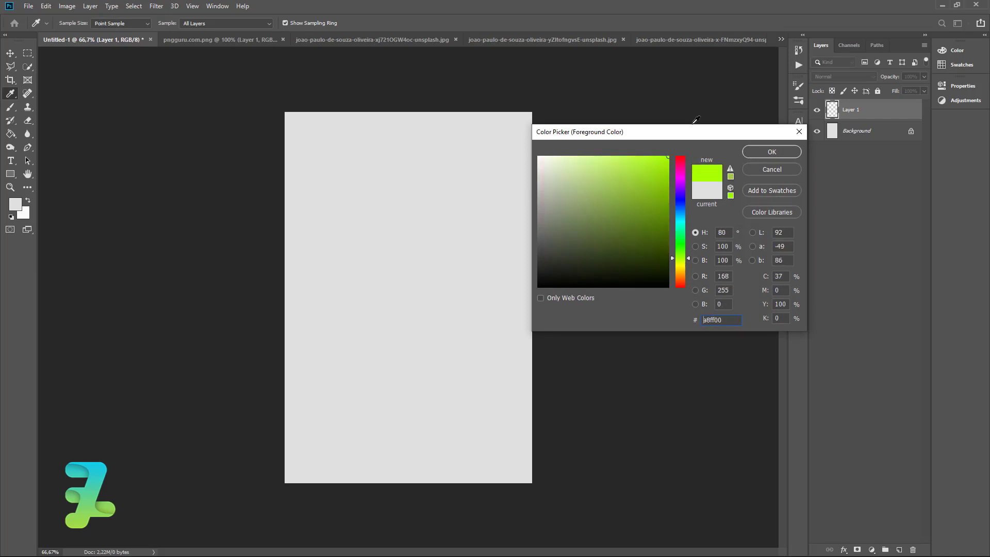
left_click(751, 152)
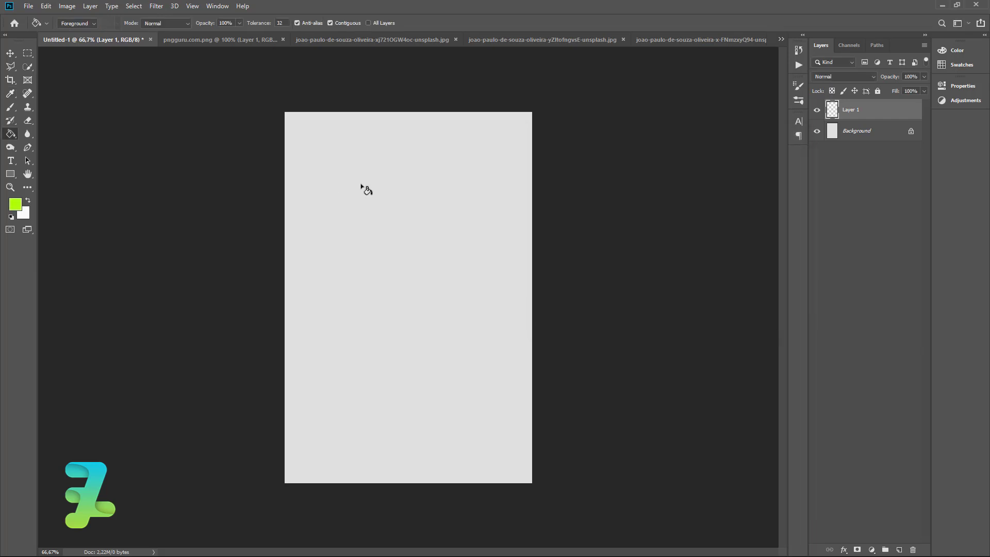
left_click(9, 175)
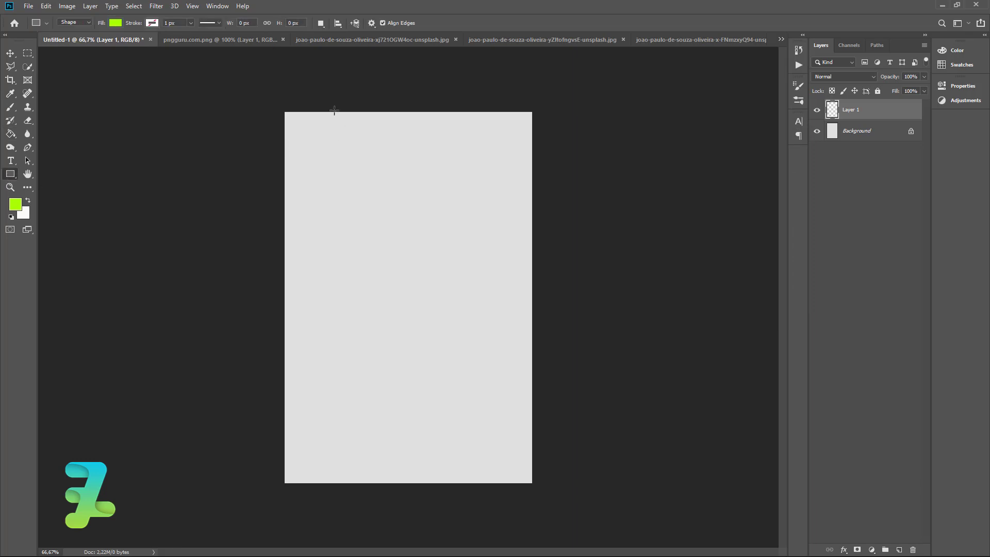
- Draw a 107×545 px lime bar hanging from the top edge, left of centre
mouse_move(336, 105)
left_mouse_down()
mouse_move(341, 263)
mouse_move(373, 292)
left_mouse_up()
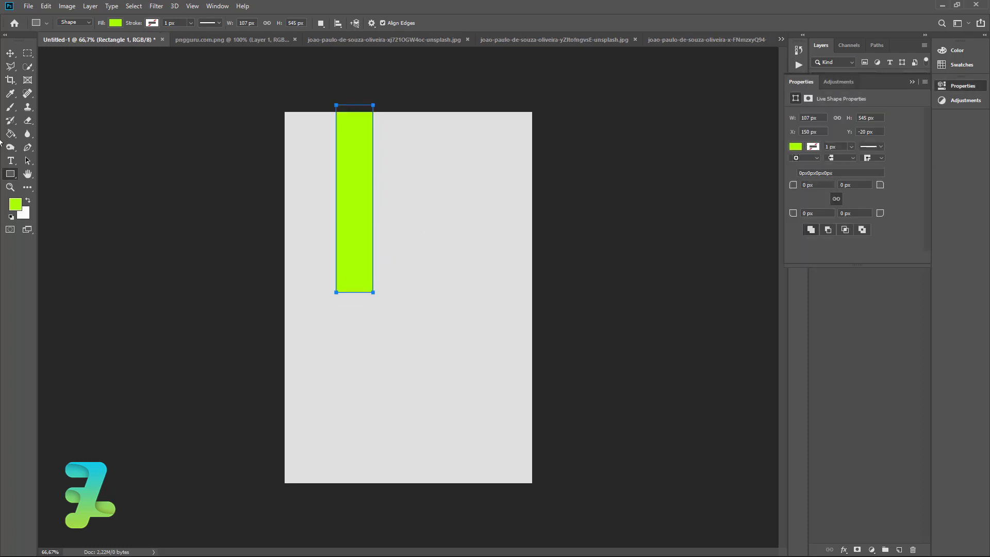
left_click(11, 53)
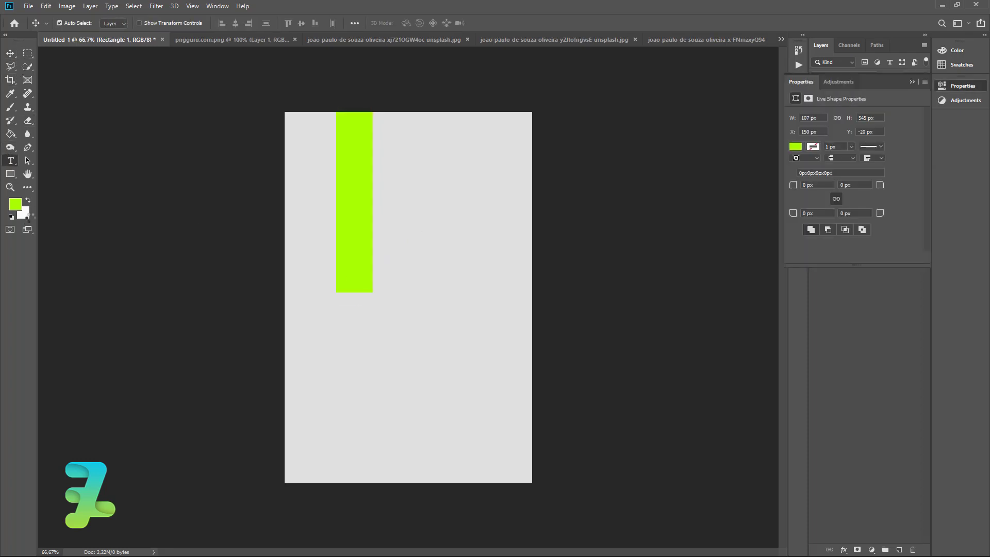
left_click(11, 160)
- Set the foreground colour to pale yellow fffd4b
left_click(28, 201)
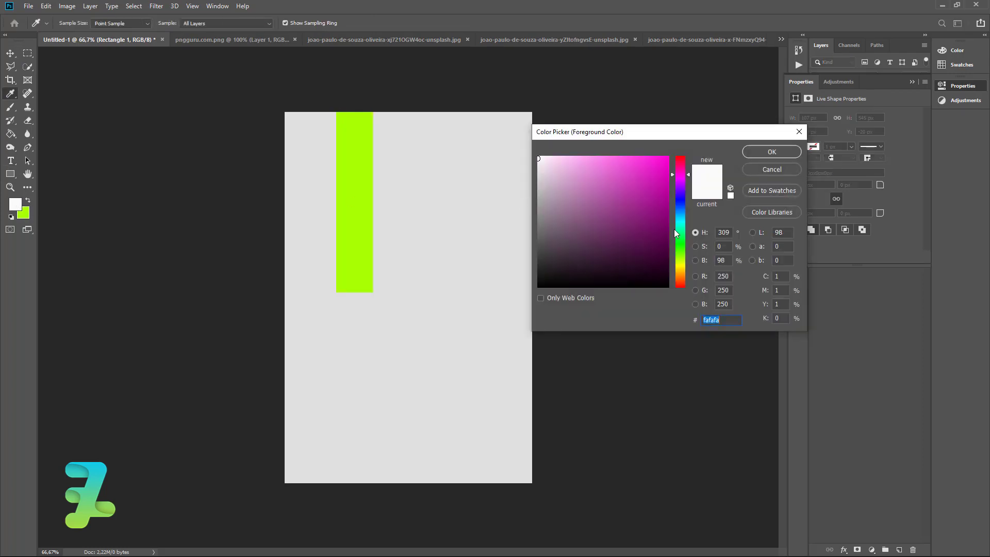
left_click_drag(675, 233, 683, 266)
mouse_move(643, 195)
left_mouse_down()
mouse_move(582, 156)
mouse_move(631, 145)
left_mouse_up()
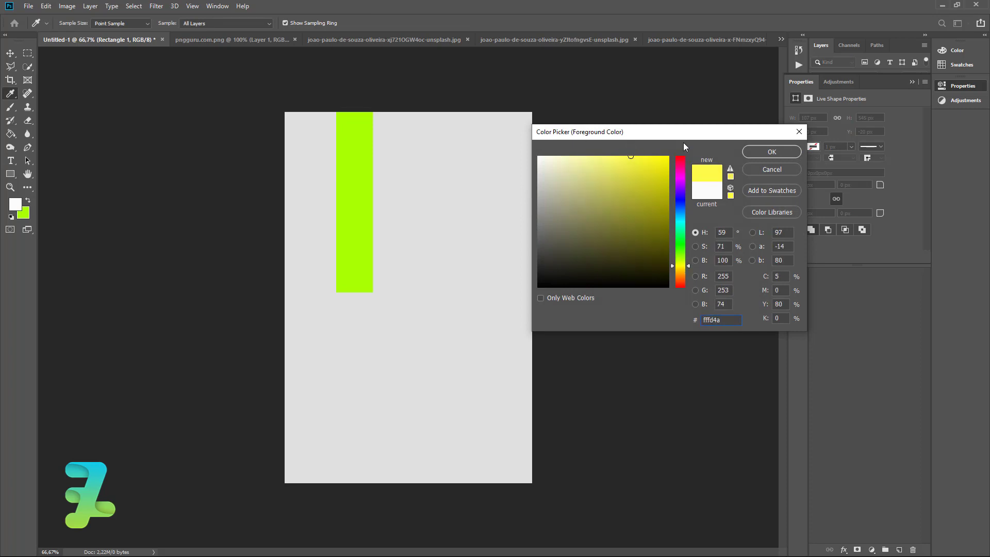
mouse_move(639, 155)
left_mouse_down()
mouse_move(608, 148)
mouse_move(635, 149)
left_mouse_up()
- Type a yellow two-line 'PHOTO / MODEL' title at 24 pt right of the bar
left_click(771, 151)
key("t")
left_click(433, 230)
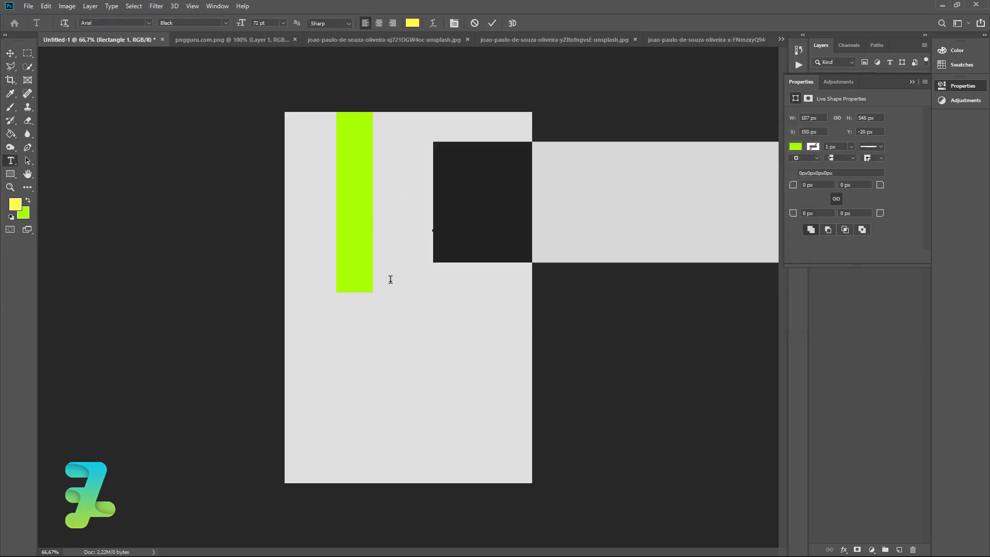
left_click(283, 23)
left_click(267, 114)
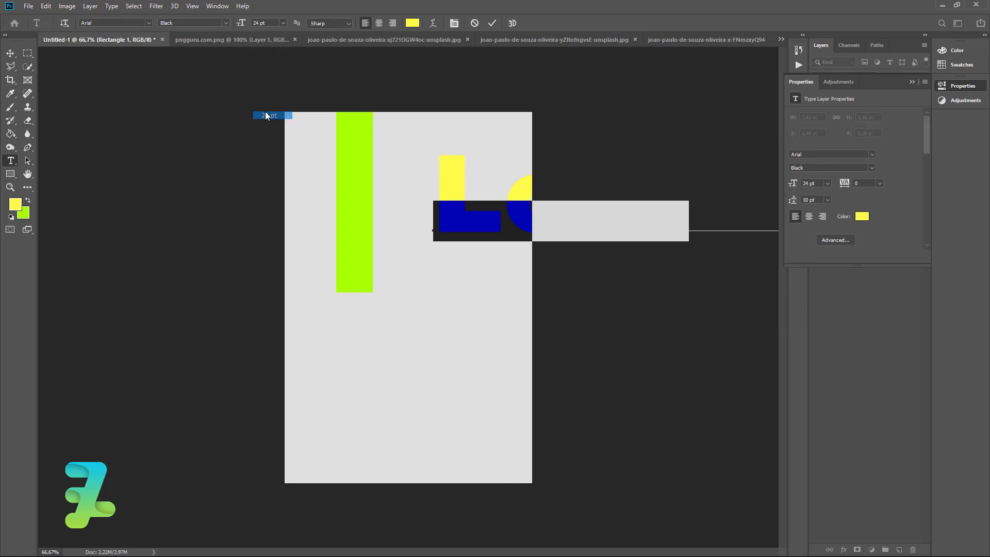
type("P")
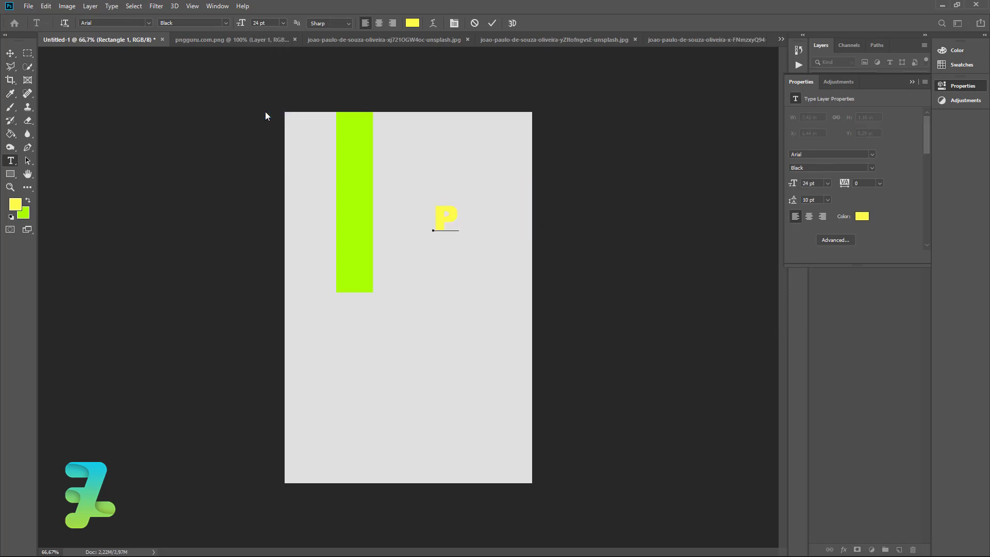
type("HOT")
key("Return")
type("MODE")
- Increase the title's leading to 25 pt and commit the text
key("ctrl+a")
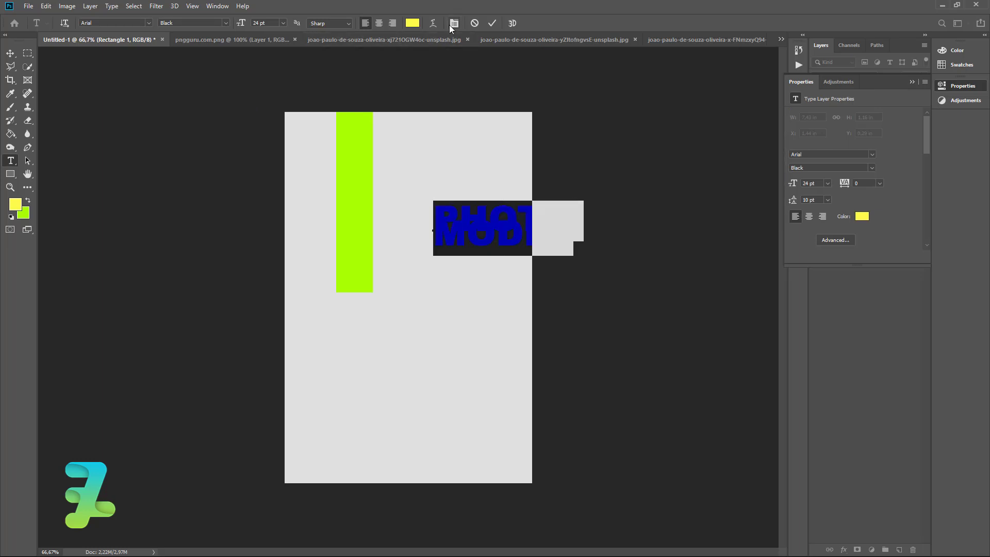
left_click(450, 24)
left_click_drag(746, 151, 754, 152)
left_click(226, 23)
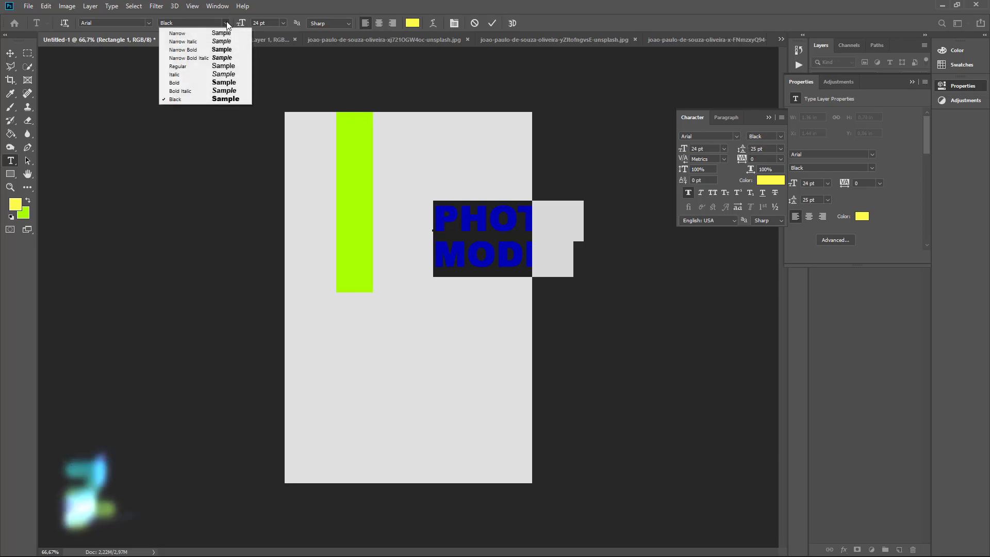
left_click(211, 67)
key("ctrl+Return")
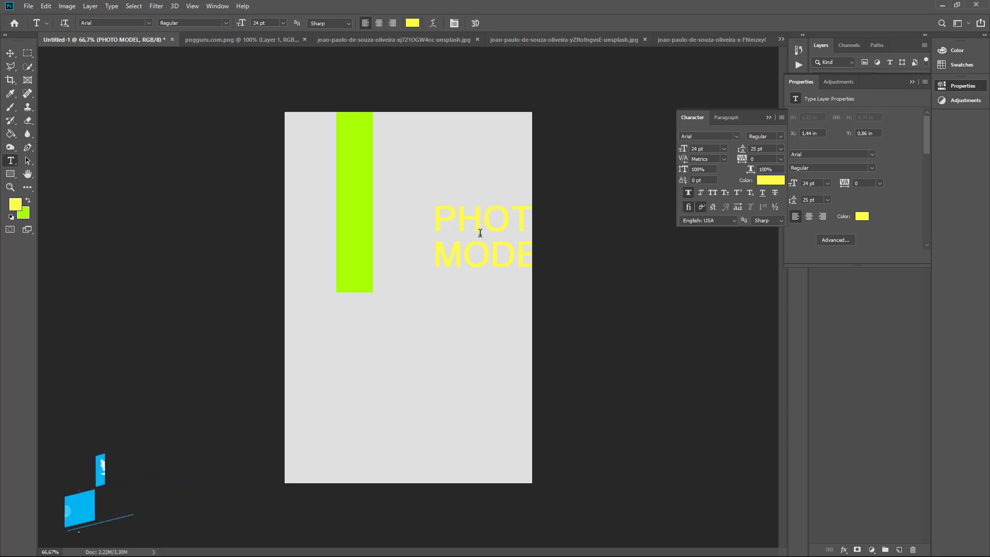
- Change the PHOTO MODEL title's font style to Arial Bold
key("ctrl+a")
left_click(458, 222)
key("ctrl+a")
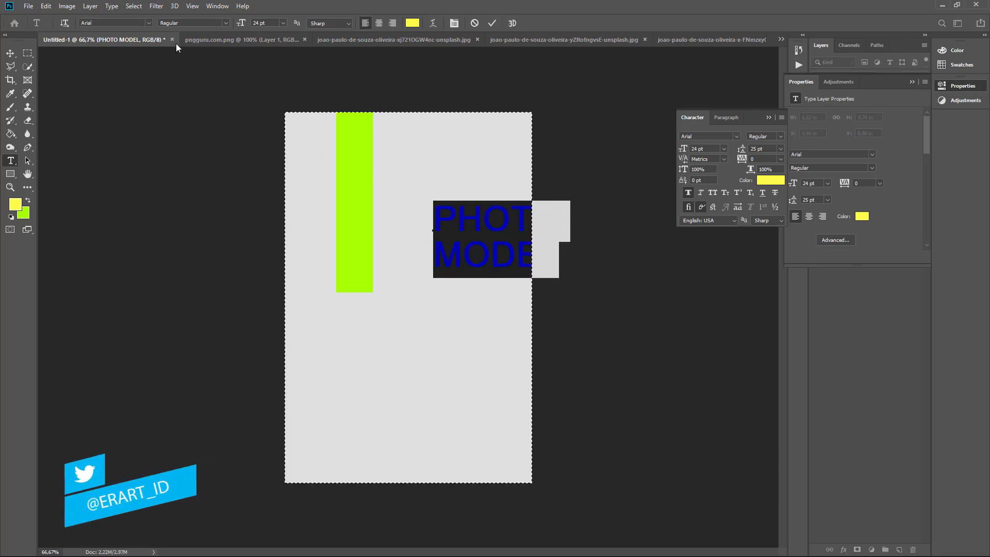
left_click(226, 22)
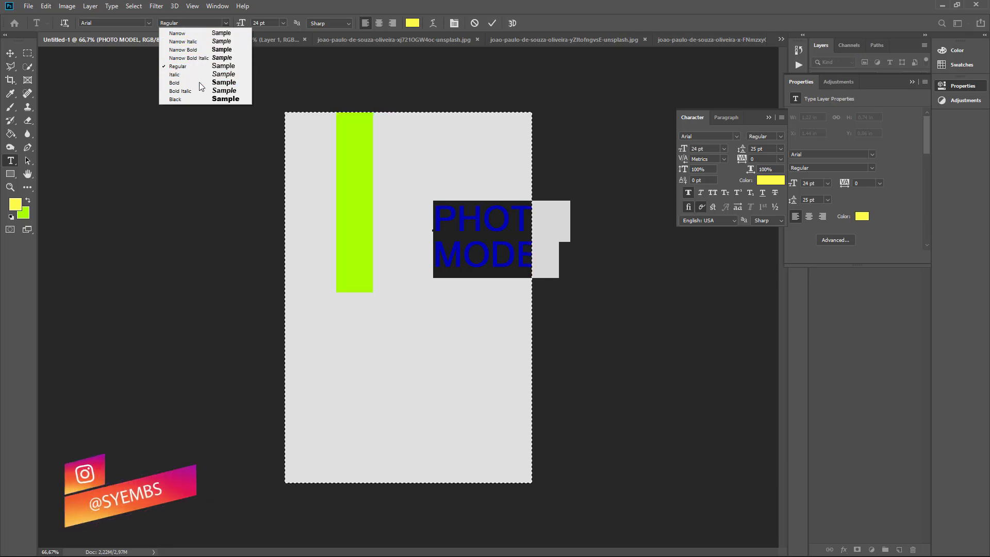
left_click(178, 82)
left_click(10, 53)
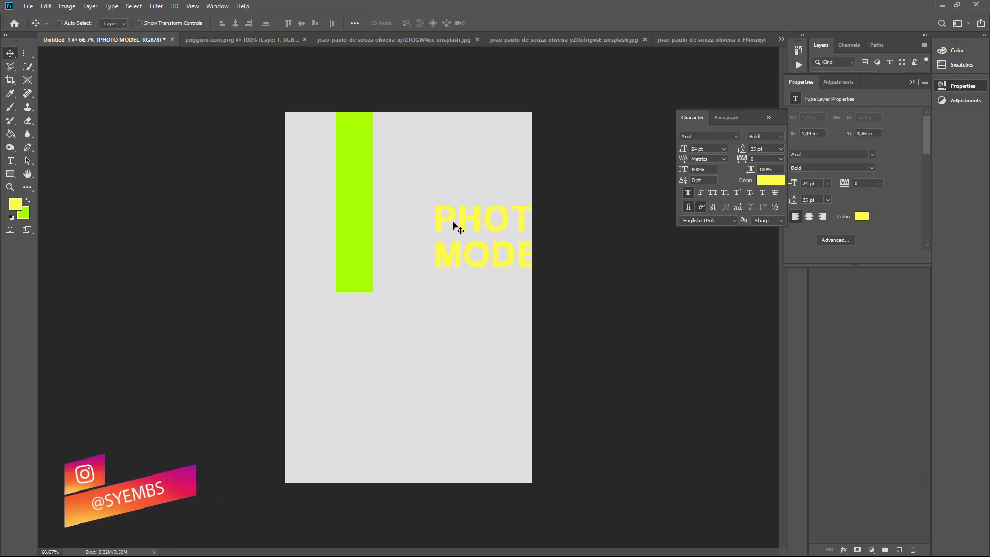
- Move the title left onto the lime bar and set tracking to 140
left_click_drag(454, 224, 355, 211)
type("280")
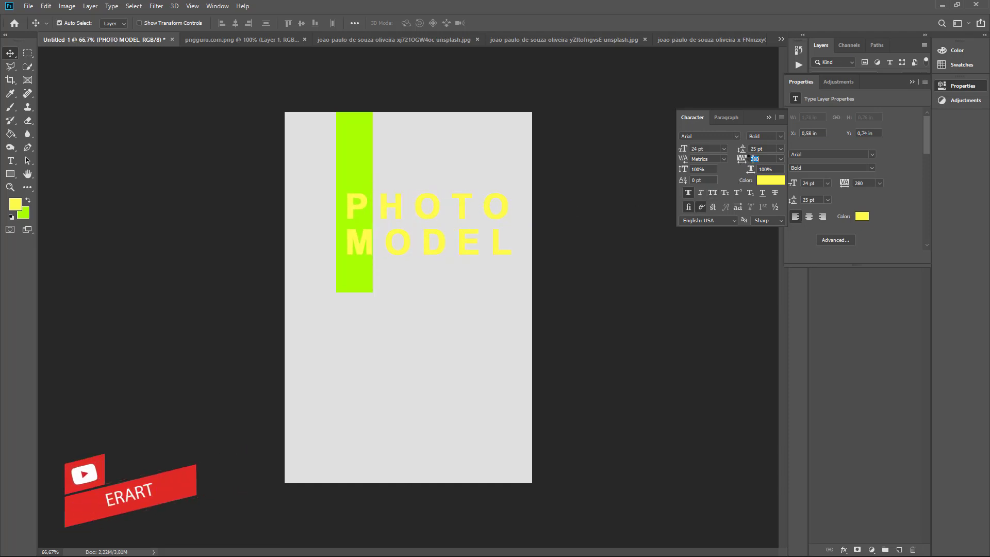
type("140")
key("Return")
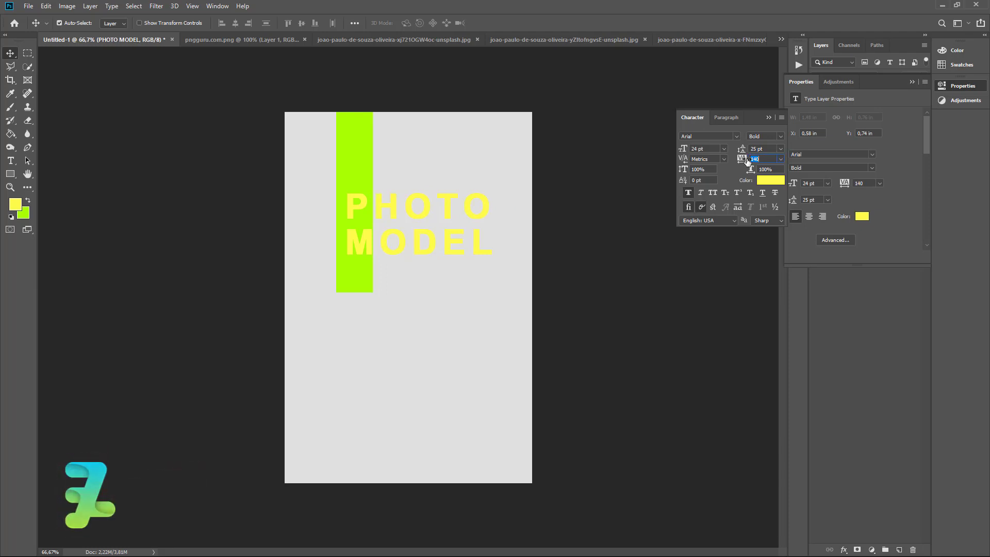
left_click_drag(350, 205, 355, 207)
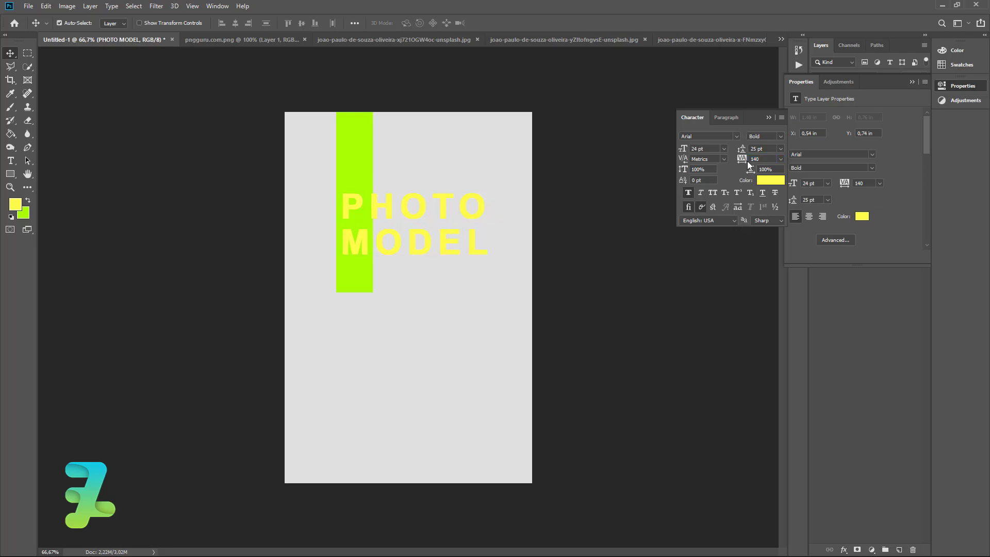
- Widen the title's tracking to 220 and raise it slightly over the bar
left_click_drag(748, 161, 744, 158)
double_click(466, 240)
left_click(10, 53)
left_click_drag(404, 212, 404, 192)
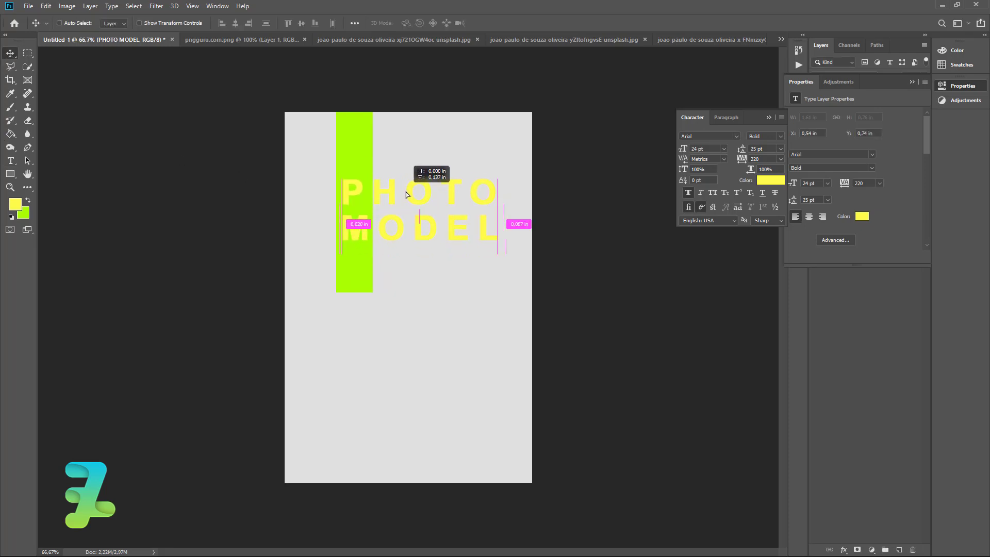
left_click_drag(404, 188, 405, 201)
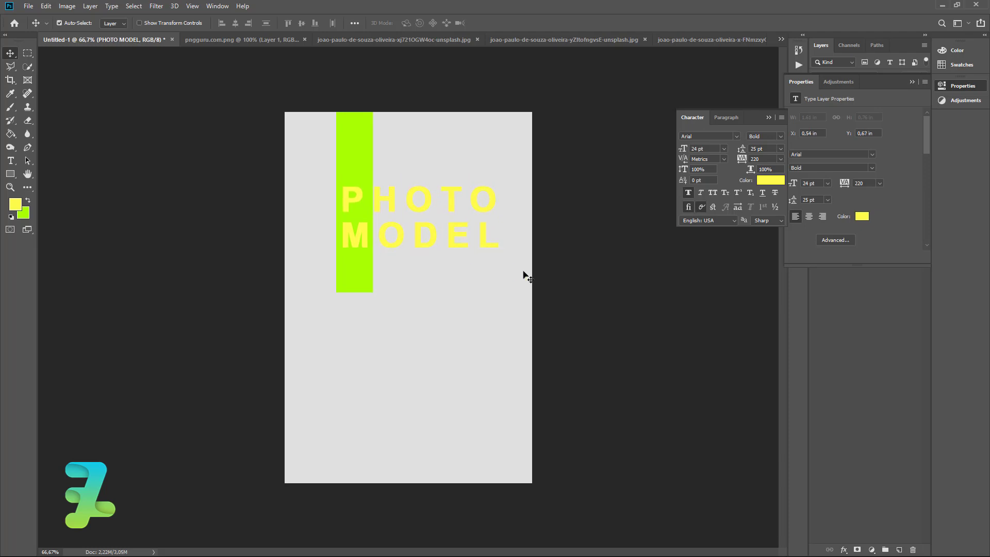
- Start a black 'BY SYEMBS' credit line above the PHOTO MODEL title
left_click(15, 205)
left_click(544, 284)
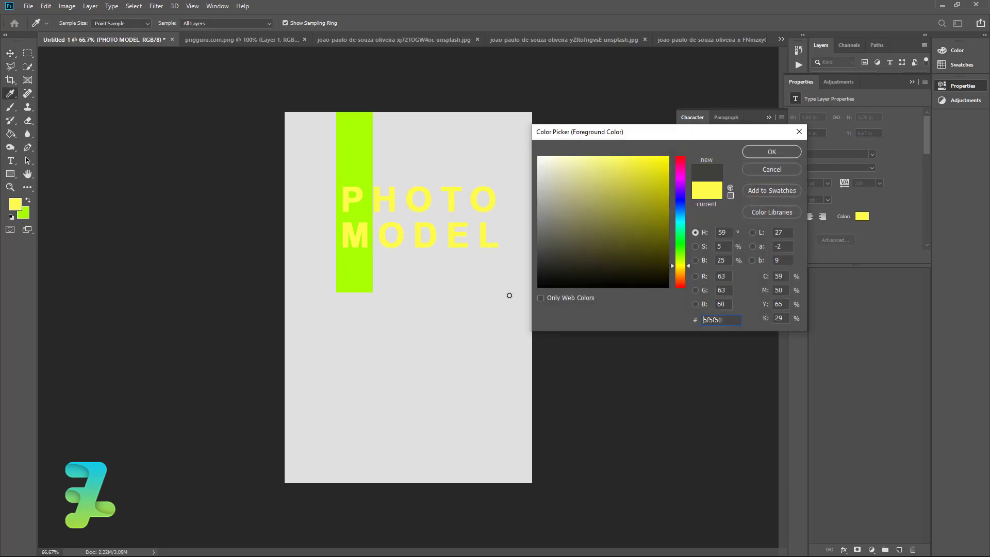
left_click(763, 142)
left_click(421, 219)
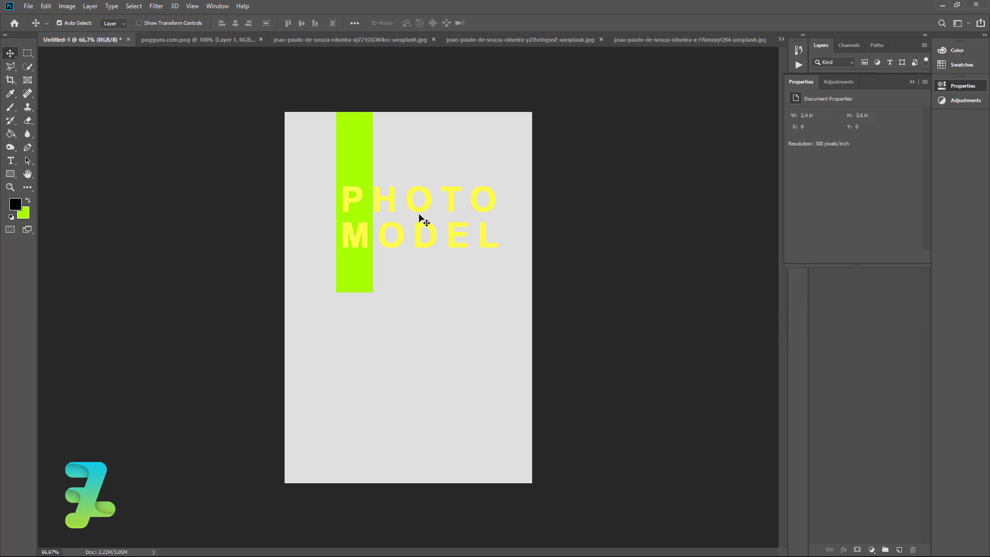
left_click(10, 160)
left_click(388, 163)
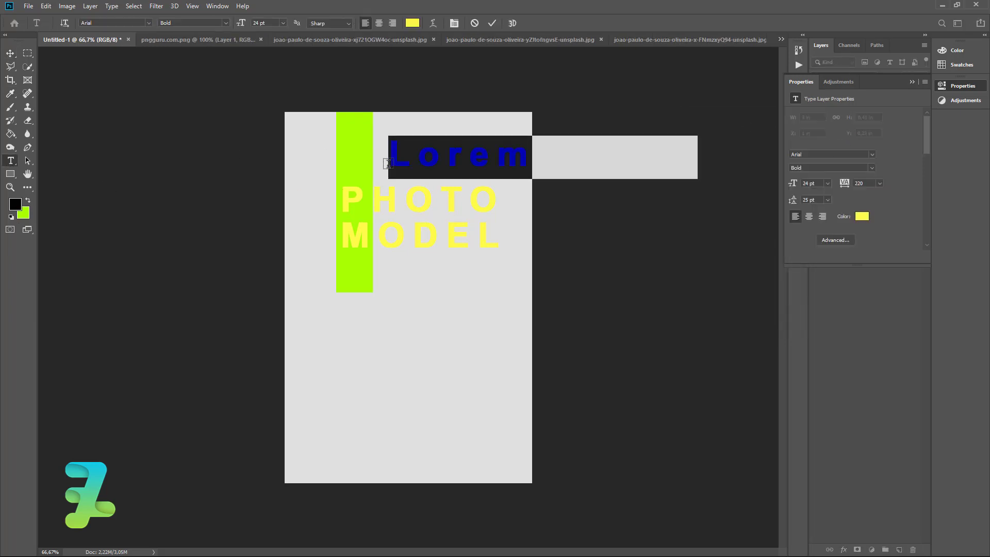
type("BY")
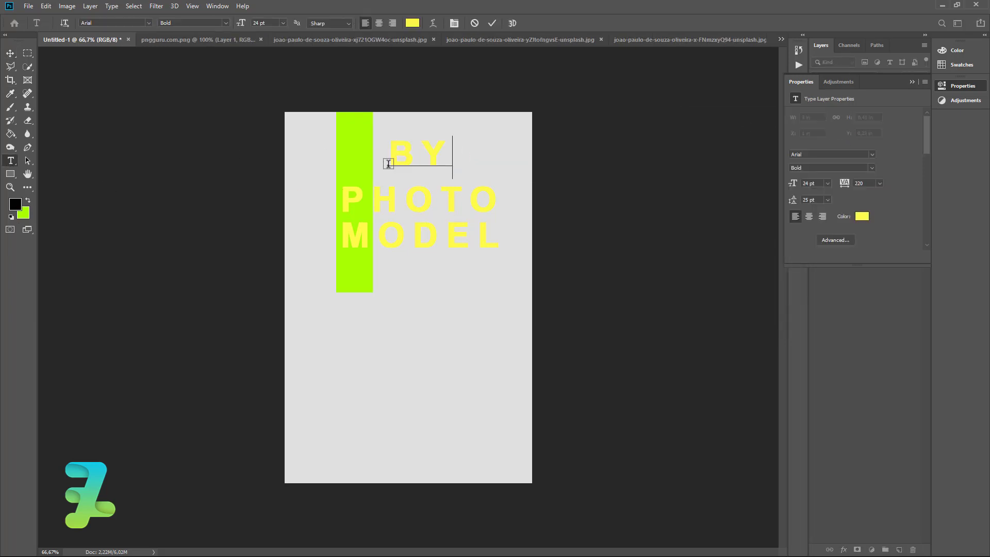
type(" SY")
- Make the credit text black, italic, 8 pt with 0 tracking
key("ctrl+a")
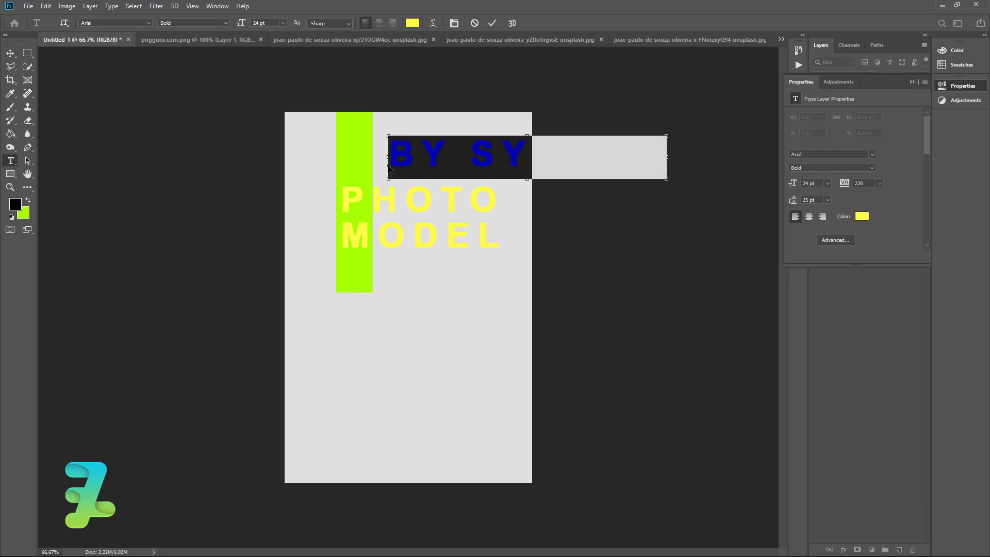
left_click(413, 23)
type("000000")
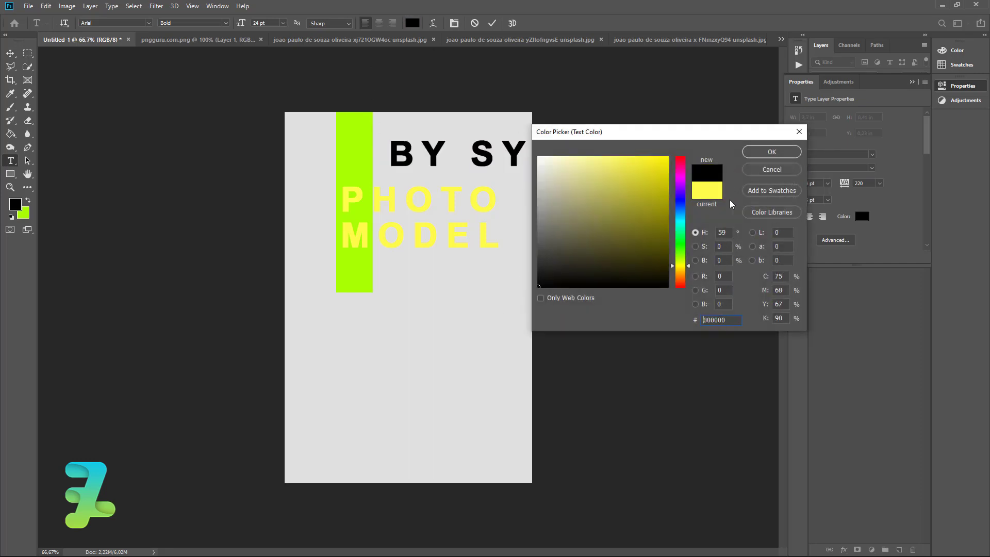
left_click(790, 153)
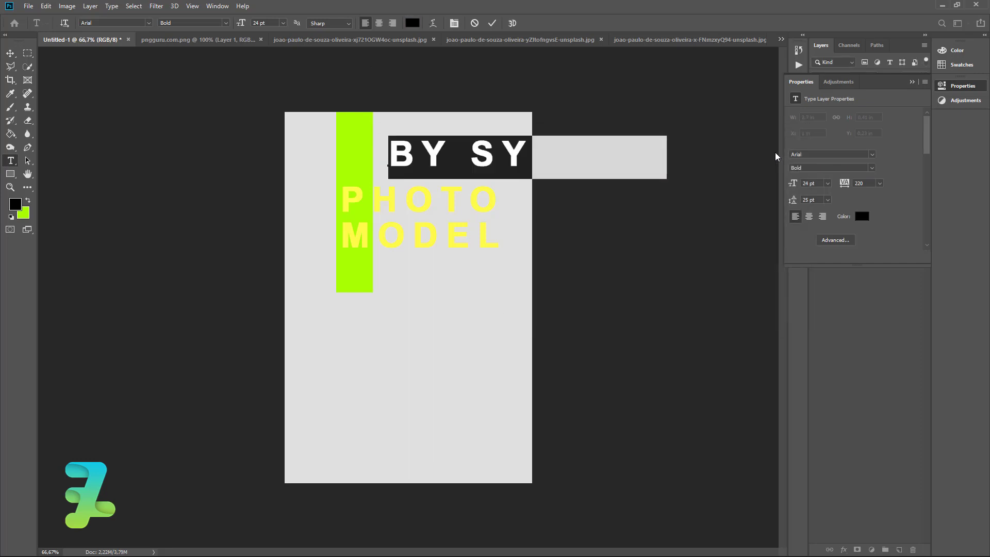
left_click(458, 24)
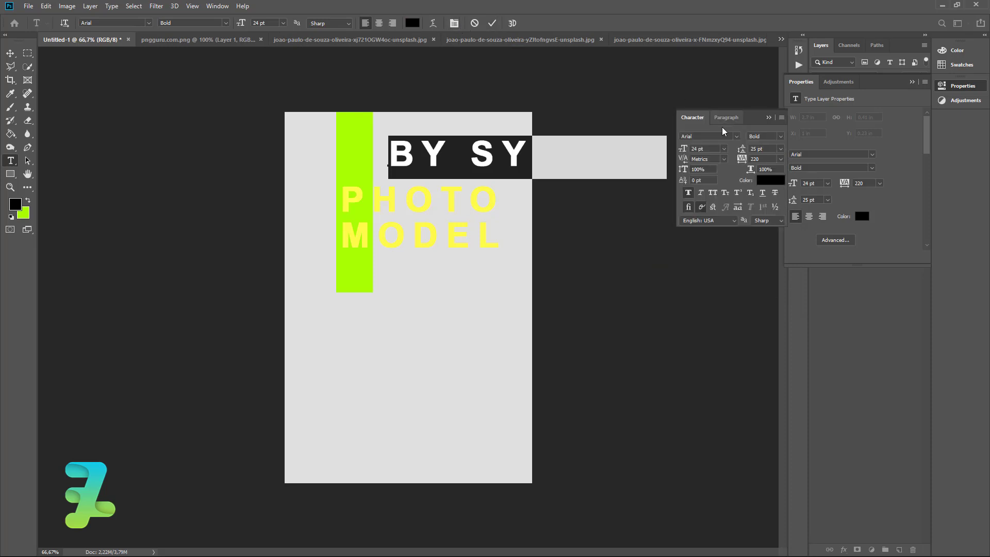
left_click(781, 159)
left_click(763, 221)
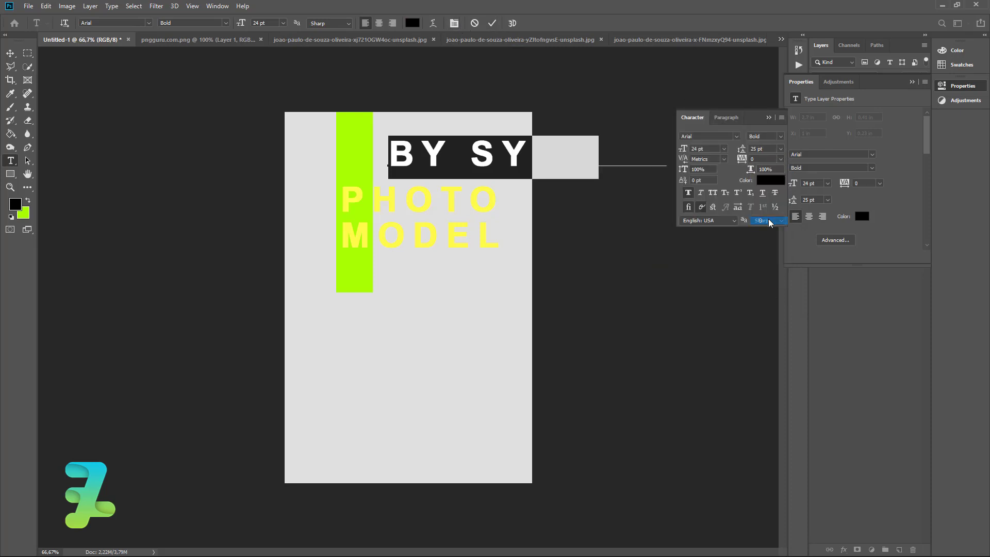
left_click(702, 193)
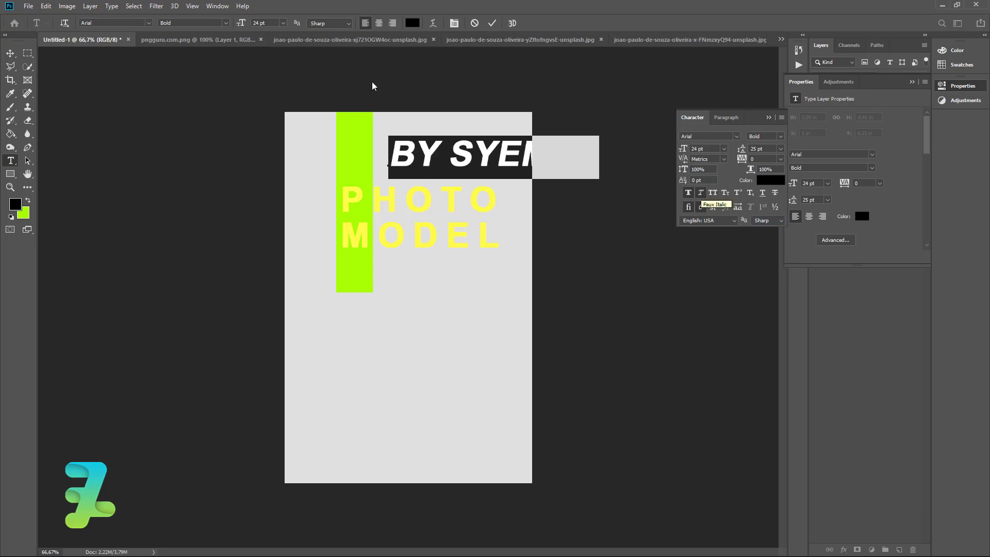
left_click(283, 23)
left_click(273, 52)
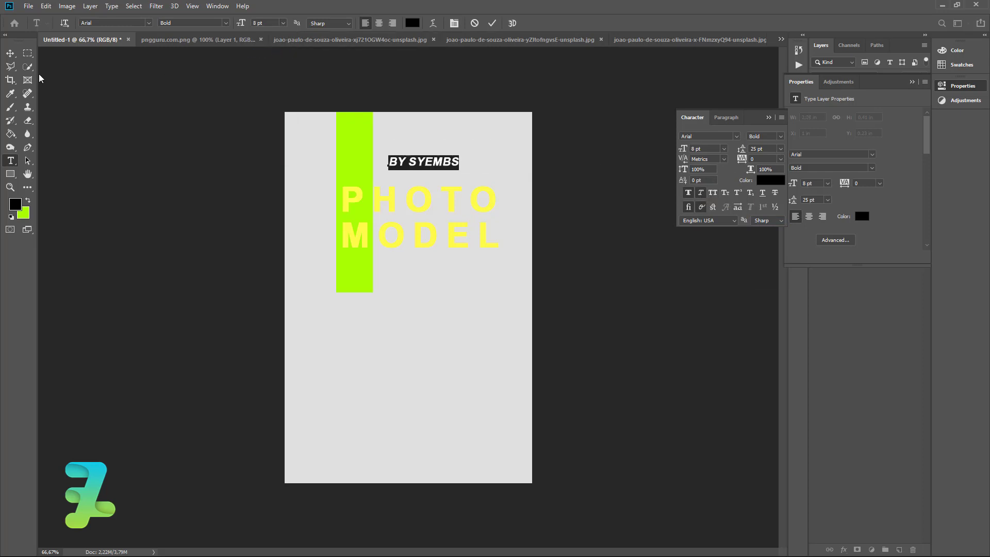
- Place the credit just above PHOTO MODEL and widen its tracking to 140
left_click(10, 53)
left_click_drag(422, 163, 407, 175)
left_click_drag(743, 164, 744, 164)
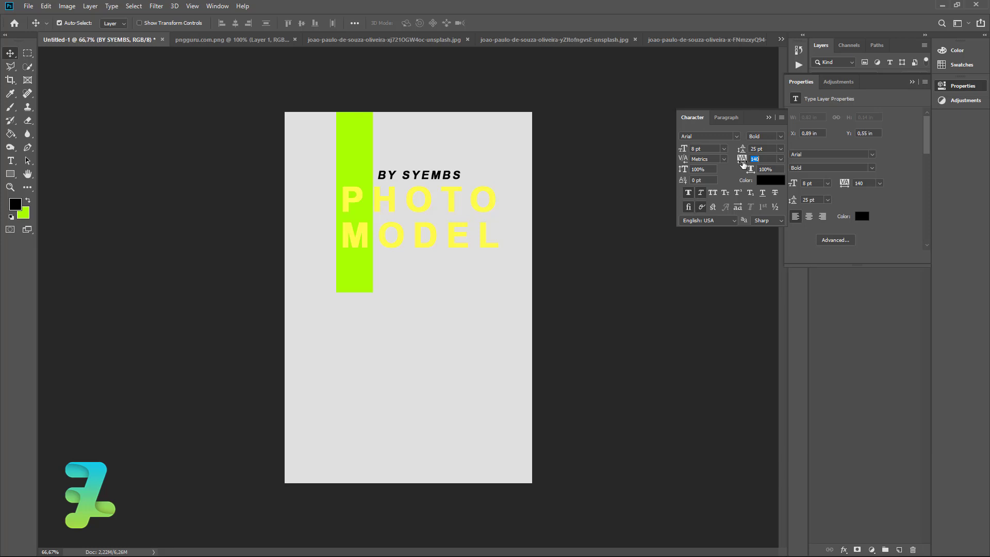
- Change the BY SYEMBS text colour to dark grey 2d2d2d
left_click(912, 82)
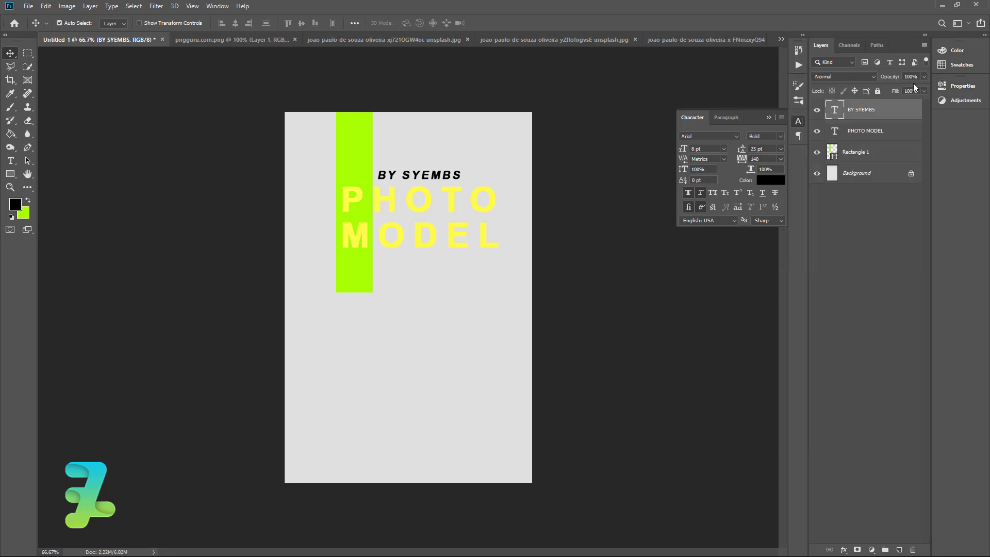
double_click(834, 109)
left_click(412, 23)
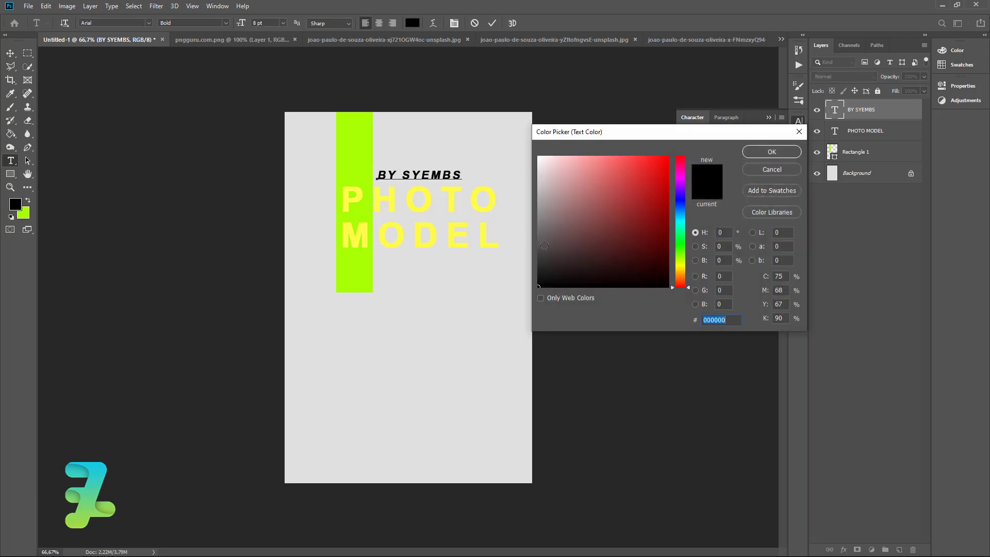
type("2d2d2d")
left_click(744, 153)
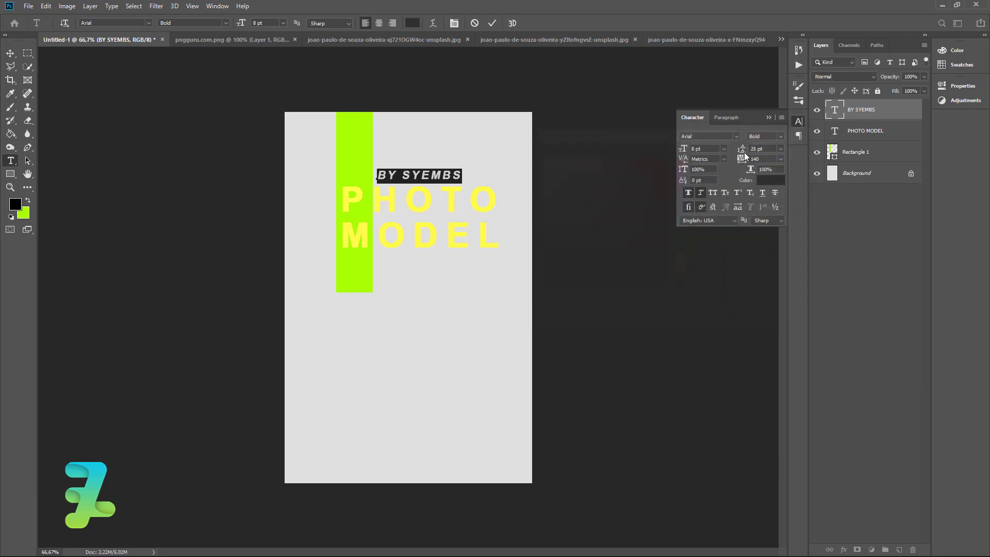
left_click(10, 53)
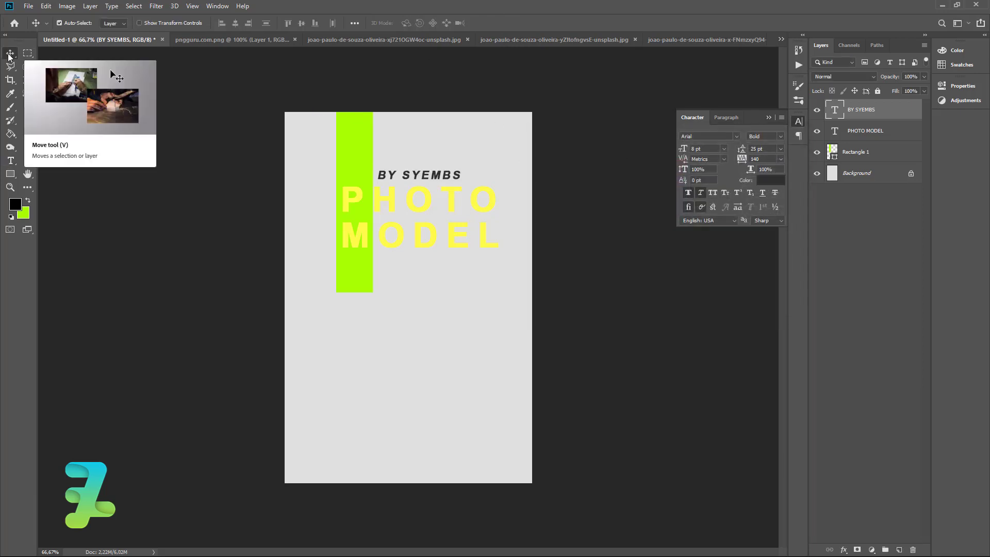
- Draw a 110×668 px black strip down the poster's left edge
left_click(10, 173)
left_click(769, 118)
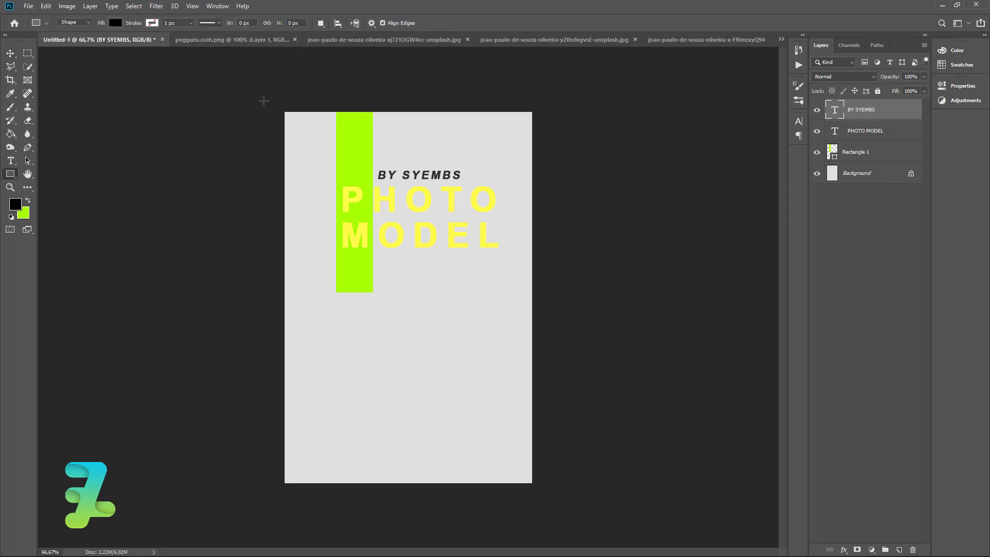
mouse_move(267, 100)
left_mouse_down()
mouse_move(303, 245)
mouse_move(303, 337)
mouse_move(305, 328)
left_mouse_up()
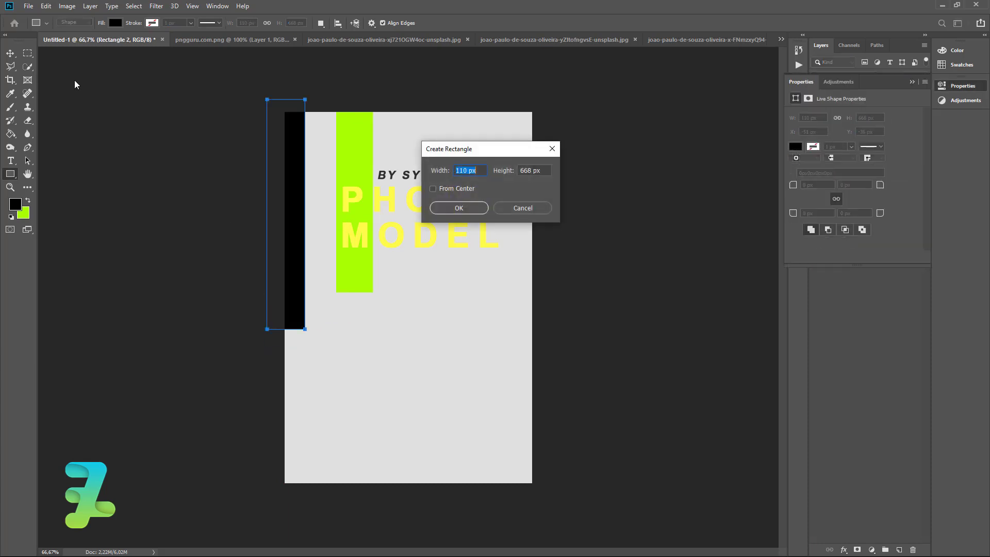
left_click(530, 212)
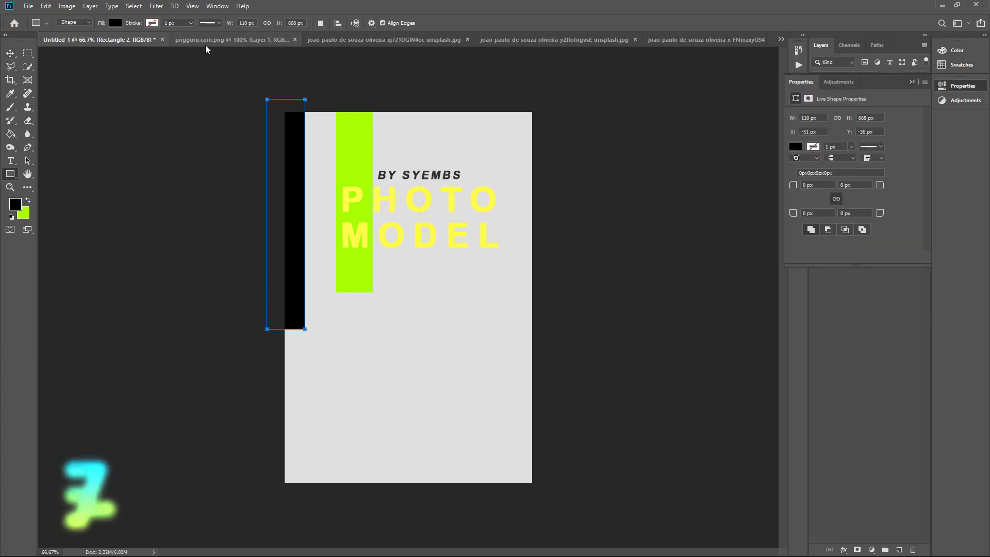
- Float the pngguru.com.png newspaper image in its own window
left_click(227, 40)
right_click(205, 45)
left_click(230, 87)
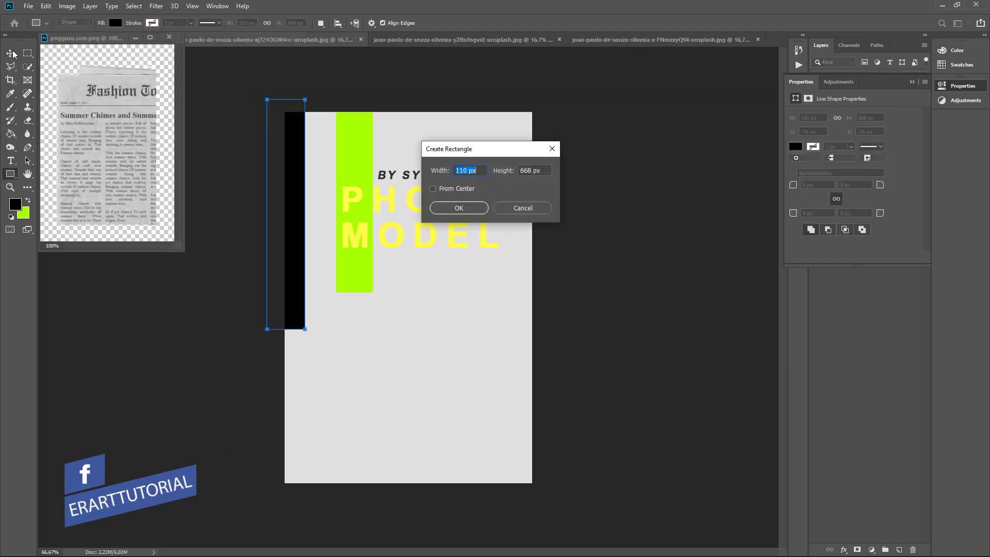
left_click(531, 213)
key("v")
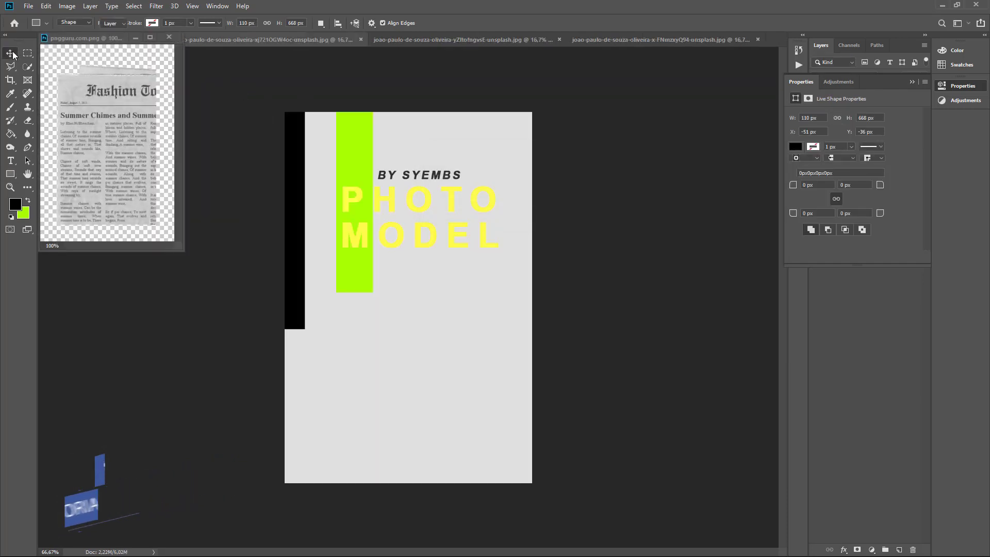
left_click(120, 136)
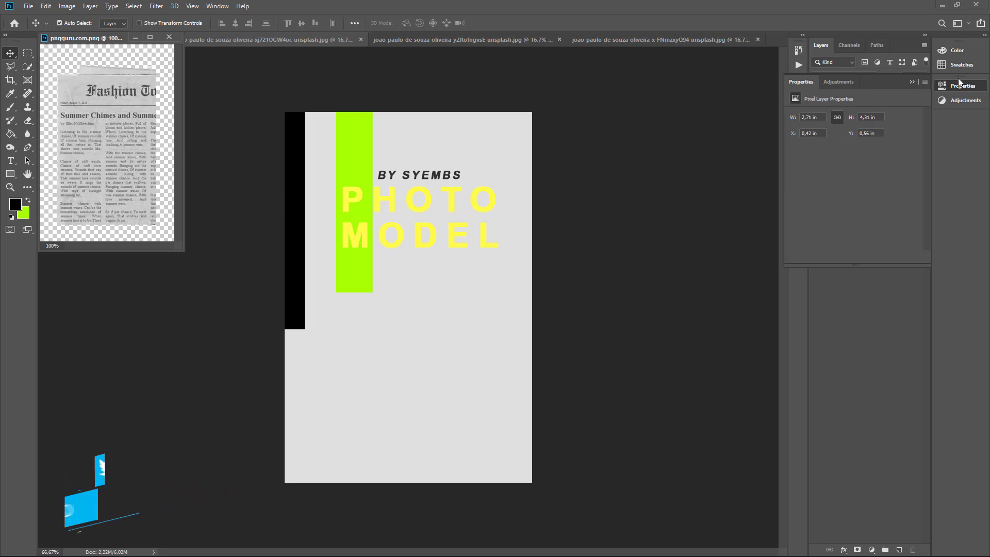
- Copy the newspaper layer onto the poster and clip it to the black strip
left_click(912, 81)
mouse_move(850, 105)
left_mouse_down()
mouse_move(261, 137)
mouse_move(283, 160)
left_mouse_up()
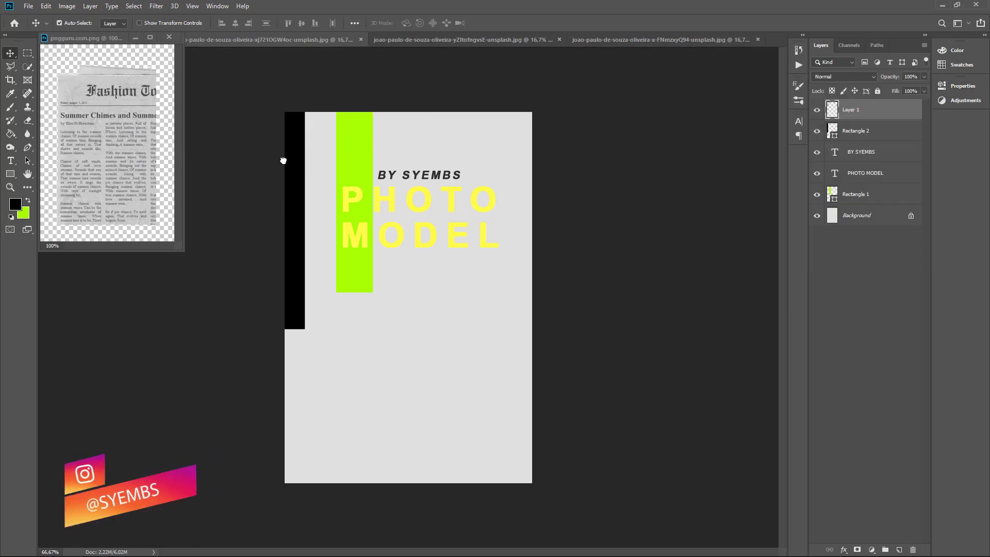
left_click(258, 39)
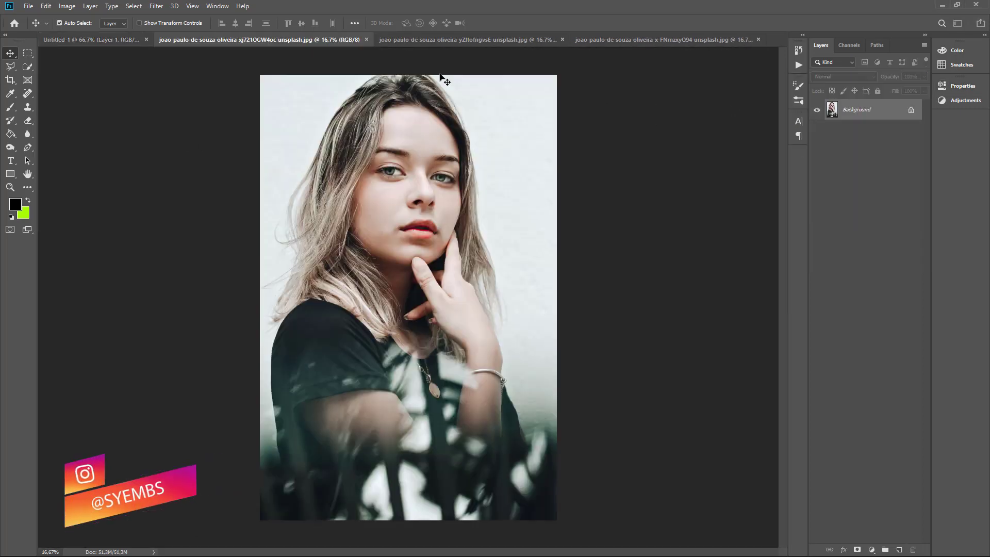
left_click(110, 40)
right_click(878, 113)
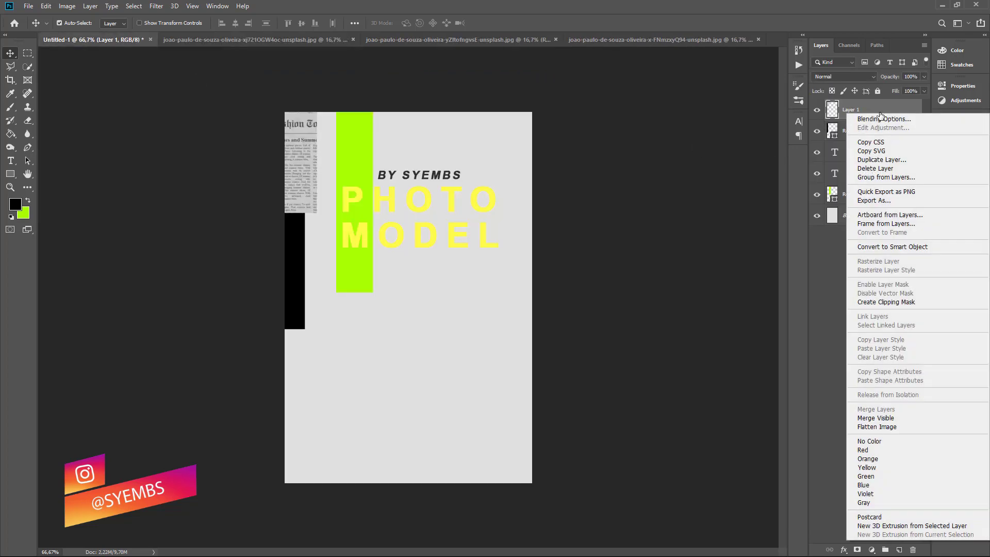
left_click(892, 302)
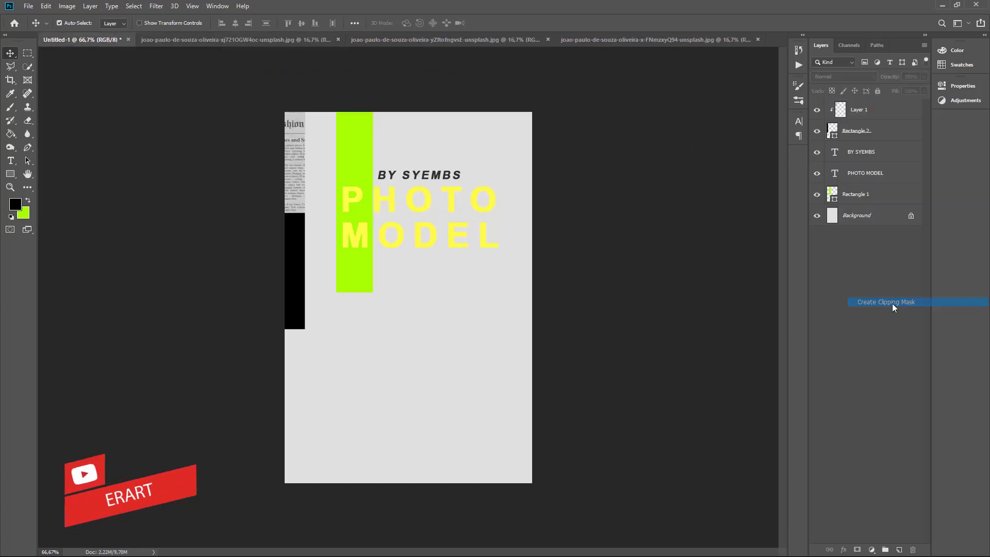
left_click(290, 171)
left_click(488, 210)
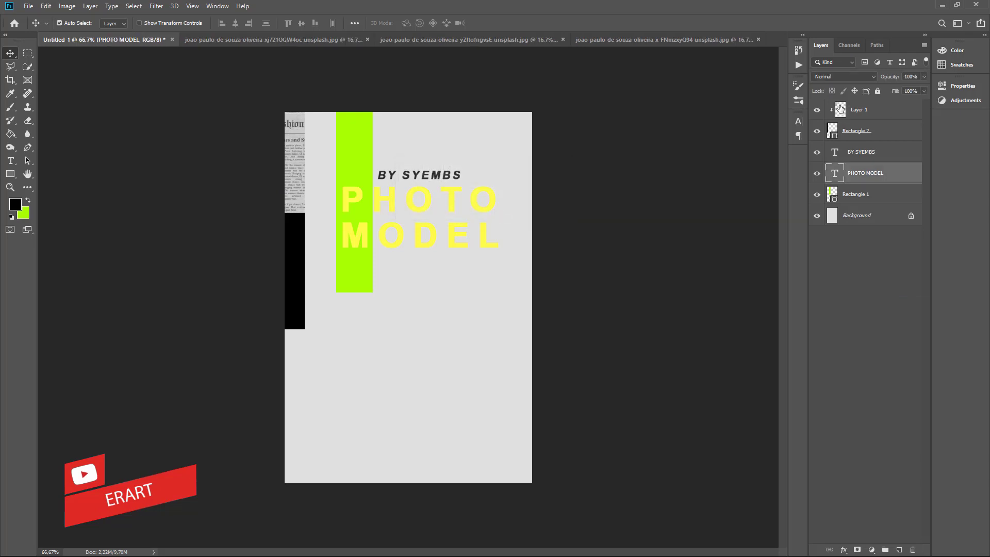
- Enlarge the newspaper image to about 234% and shift it over the strip
left_click(840, 110)
key("ctrl+t")
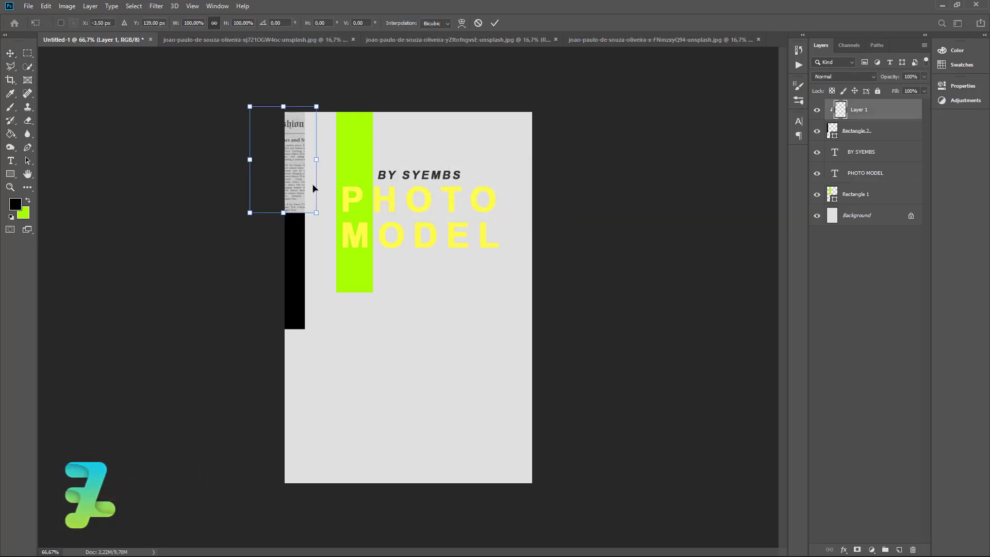
left_click_drag(317, 213, 407, 356)
left_click_drag(298, 264, 188, 246)
key("Return")
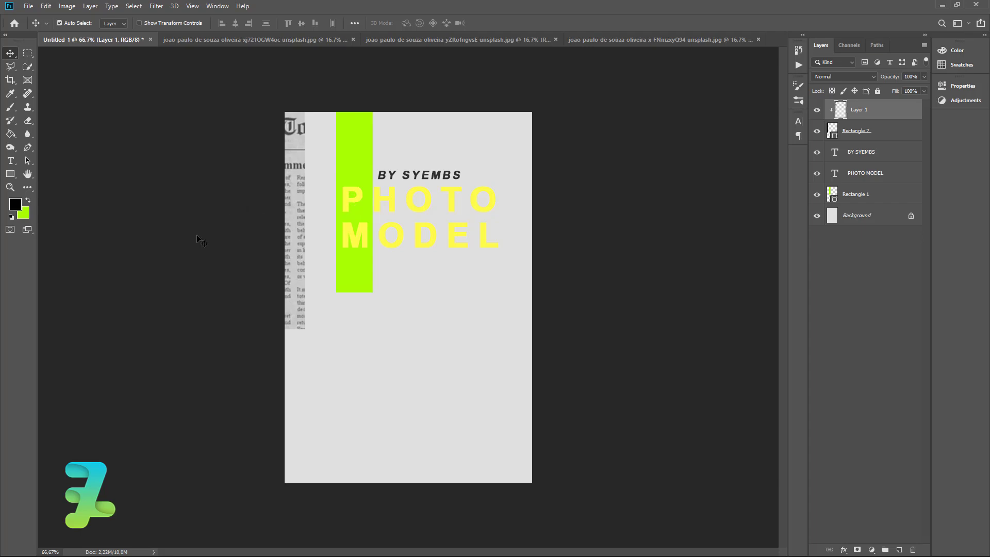
- Copy the portrait photo of the model onto the poster as Layer 2
left_click(621, 37)
left_click(230, 39)
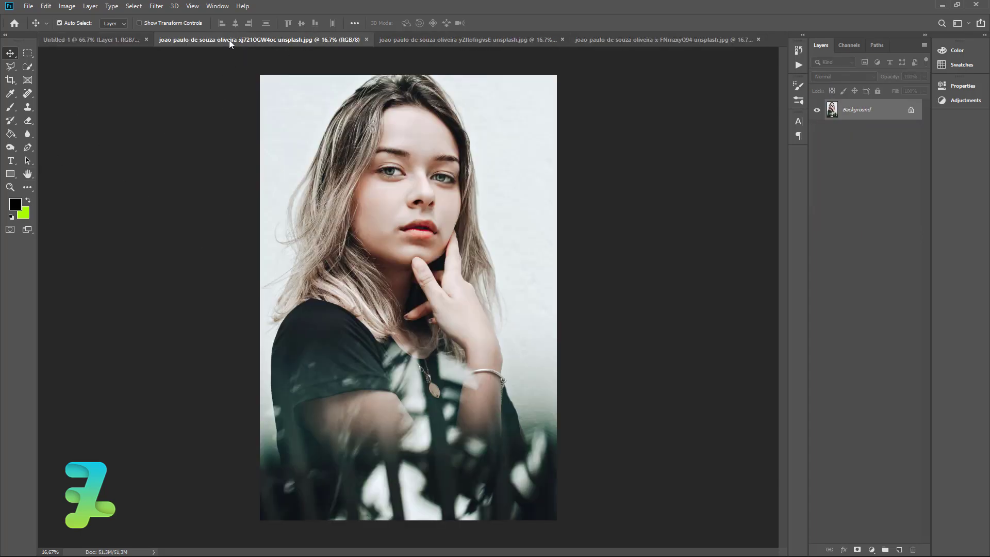
right_click(229, 39)
left_click(256, 81)
left_click_drag(155, 39, 193, 105)
left_click(88, 39)
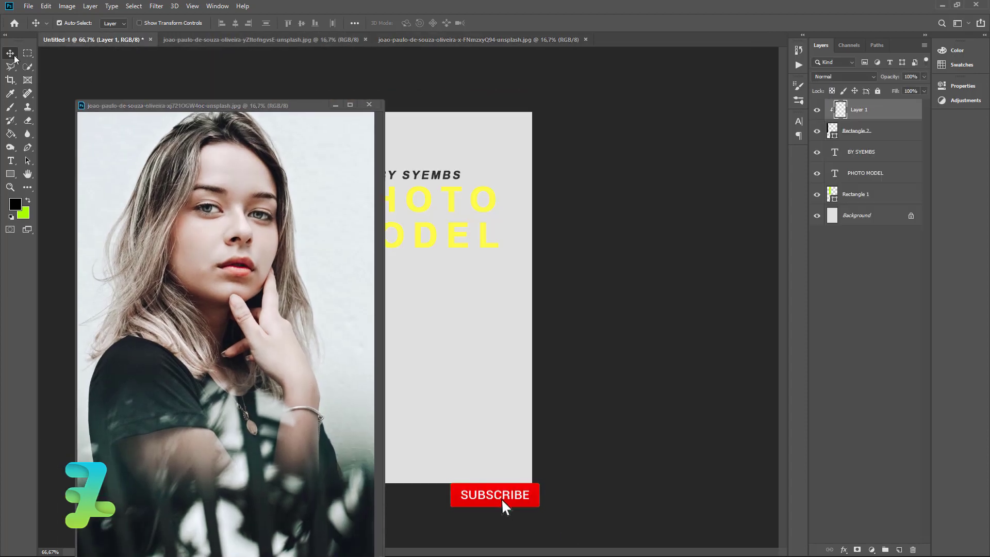
mouse_move(361, 312)
left_mouse_down()
mouse_move(413, 330)
mouse_move(417, 283)
left_mouse_up()
left_click(369, 105)
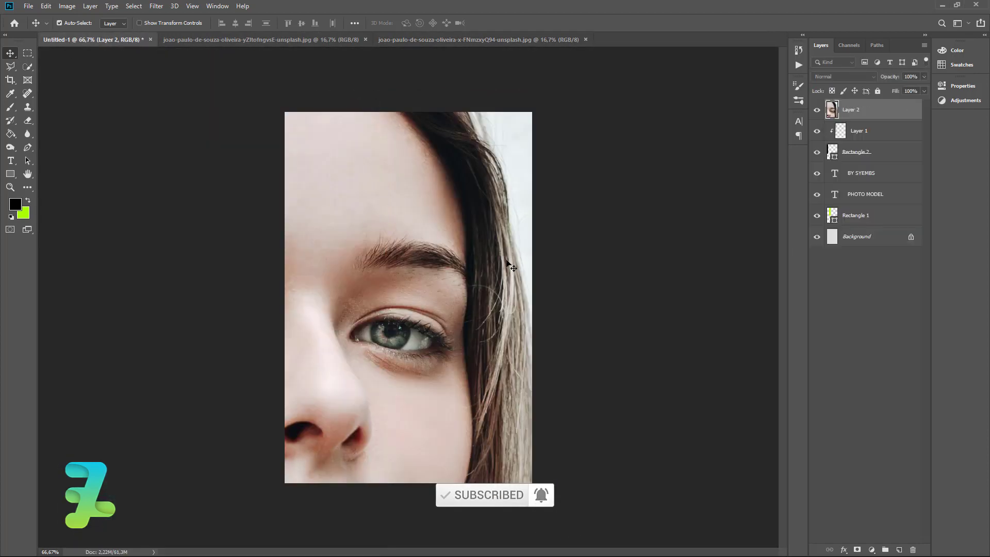
- Scale the portrait to about 11.25% and place it in the poster's lower right
key("ctrl+minus")
key("ctrl+minus")
key("ctrl+minus")
key("ctrl+minus")
key("ctrl+minus")
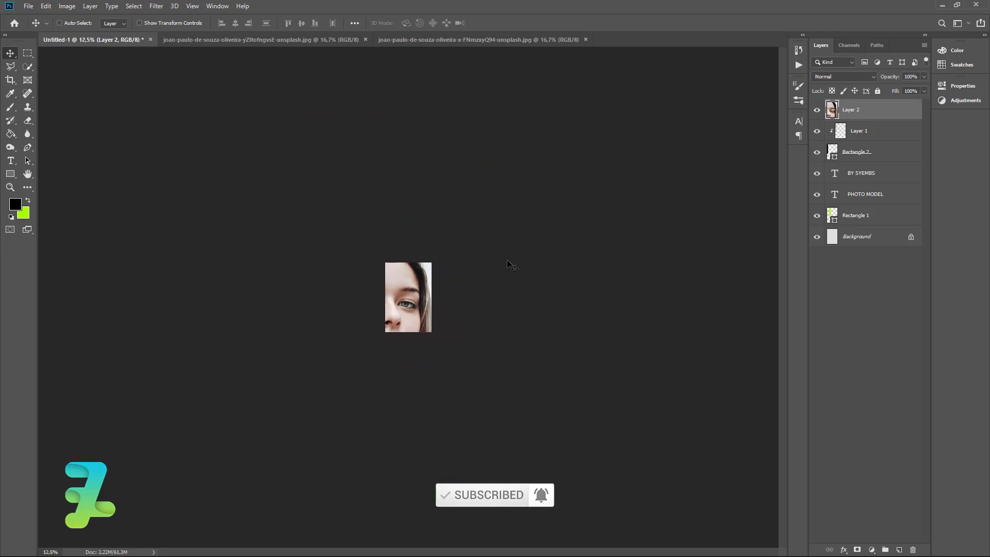
key("ctrl+minus")
key("ctrl+minus")
key("ctrl+t")
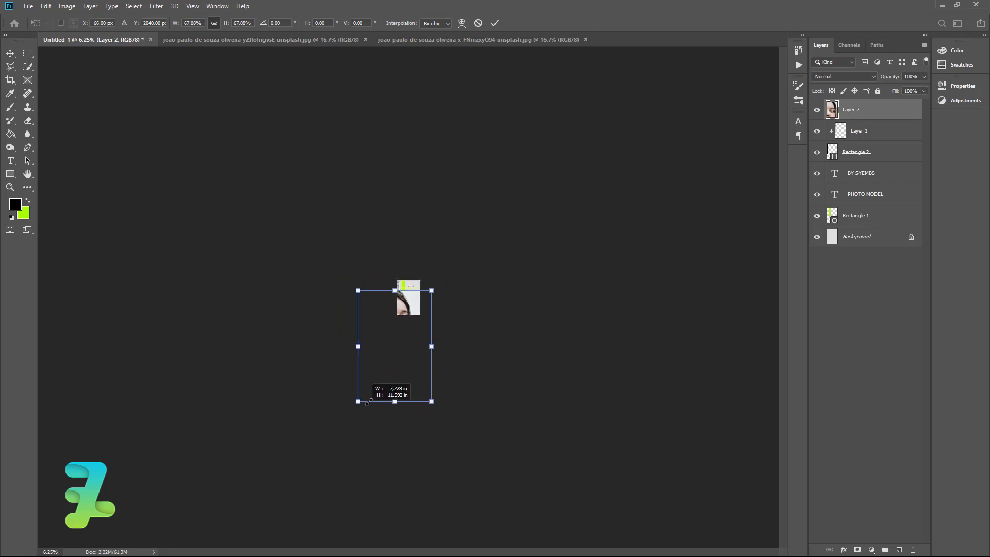
left_click_drag(338, 428, 419, 306)
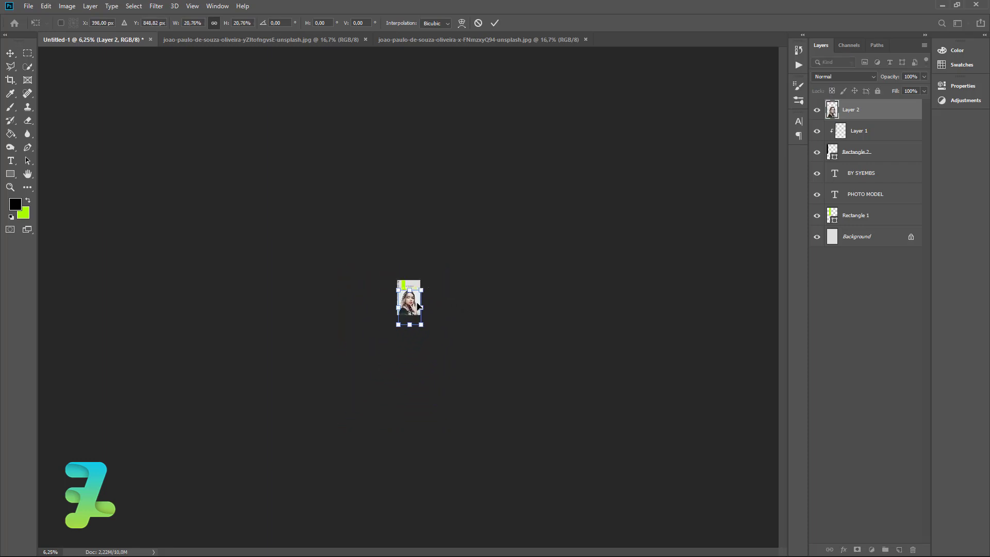
key("ctrl+plus")
key("ctrl+plus")
key("ctrl+plus")
key("ctrl+plus")
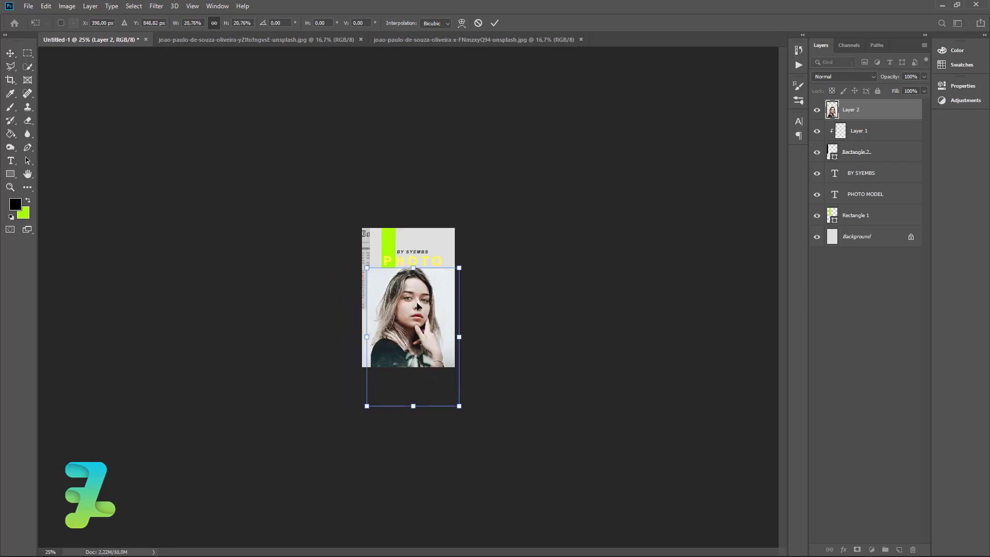
left_click_drag(367, 406, 404, 390)
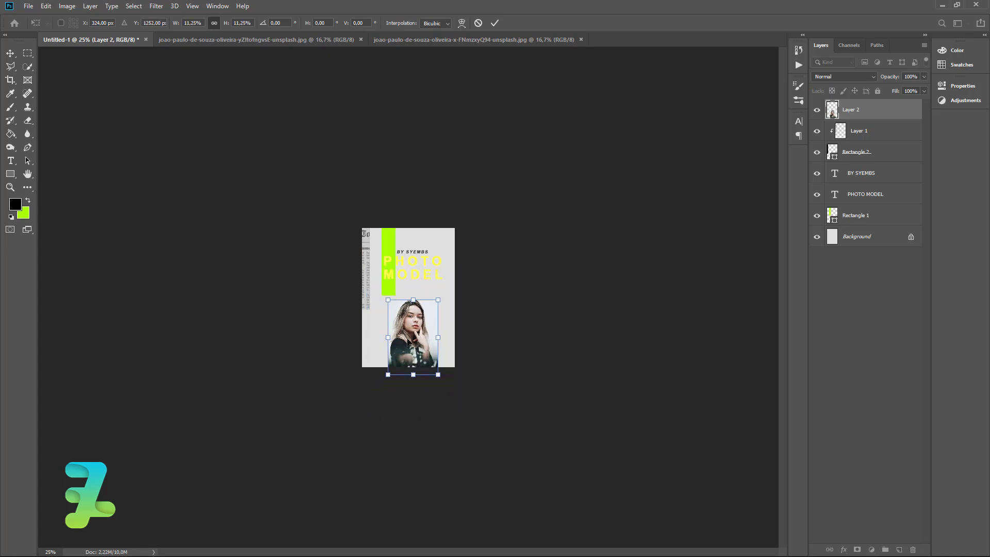
left_click_drag(407, 343, 413, 342)
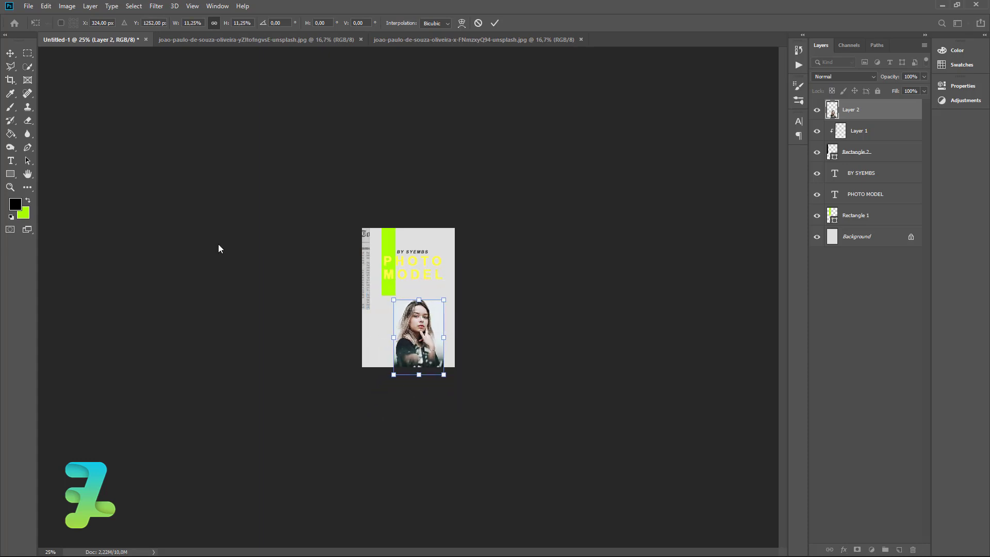
key("Return")
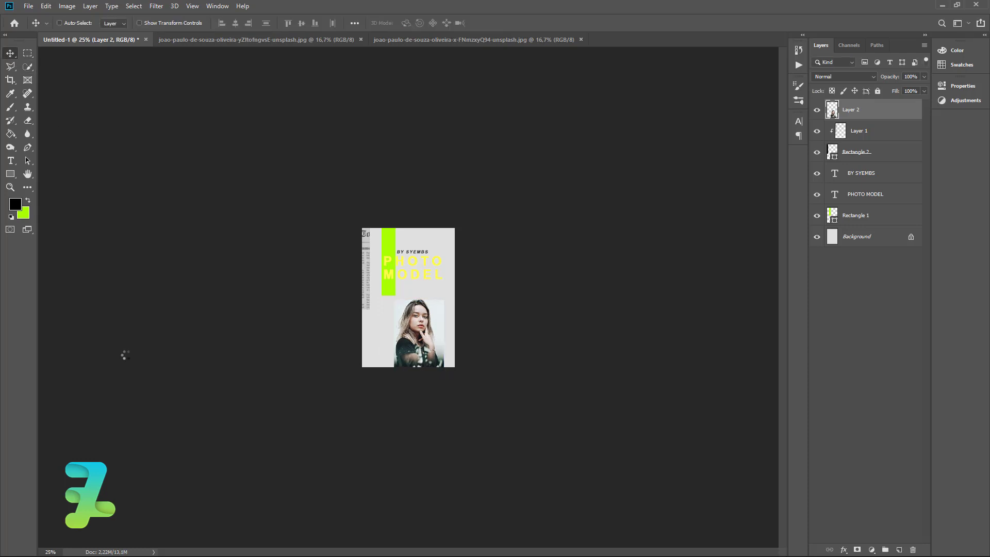
key("ctrl+plus")
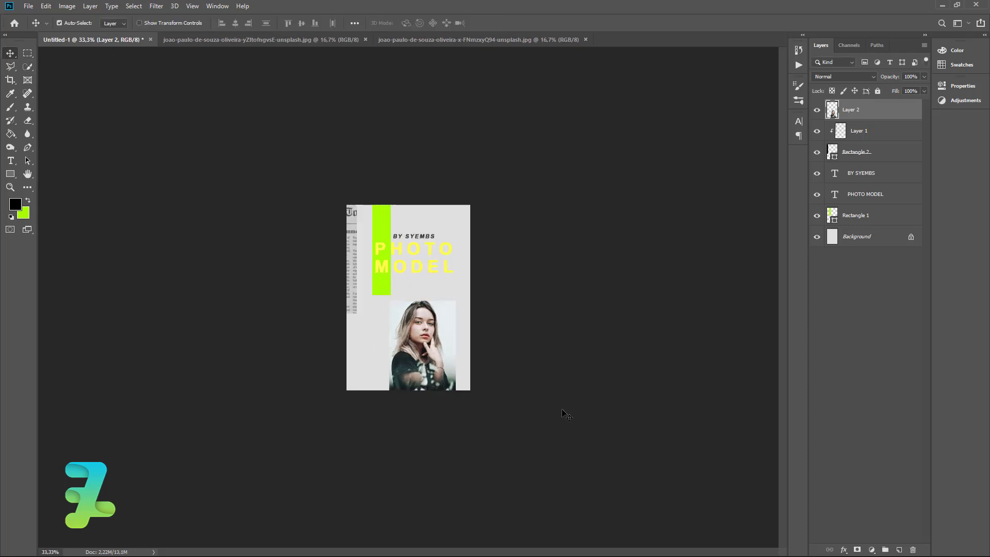
- Add a layer mask to the portrait and set up a black Normal-mode brush
left_click(857, 549)
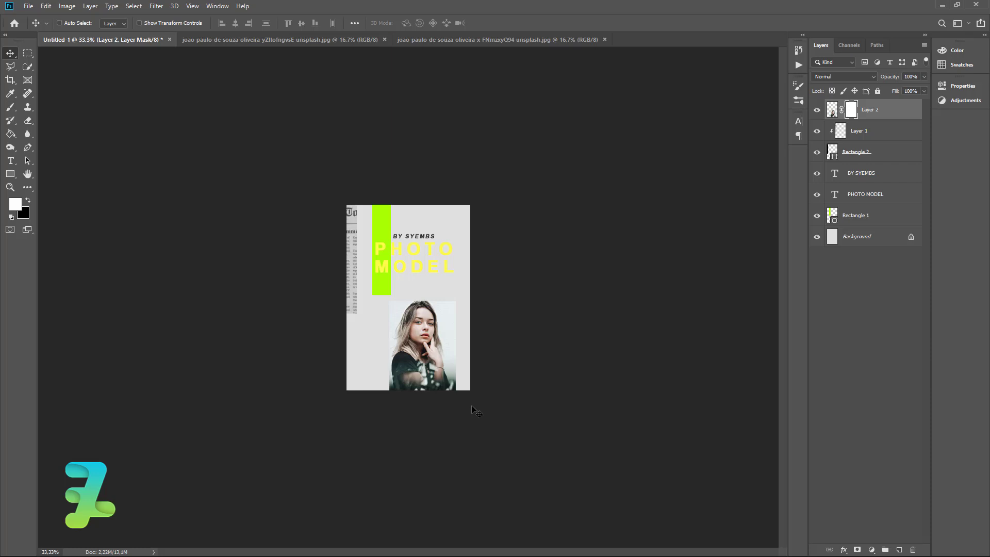
key("ctrl+plus")
left_click(8, 110)
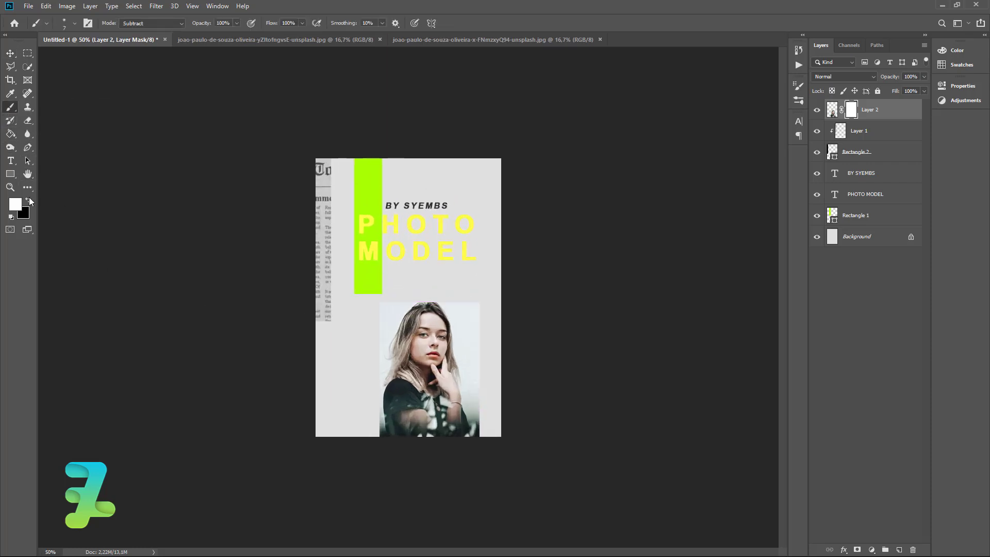
key("bracketright")
key("bracketright")
key("bracketright")
key("ctrl+plus")
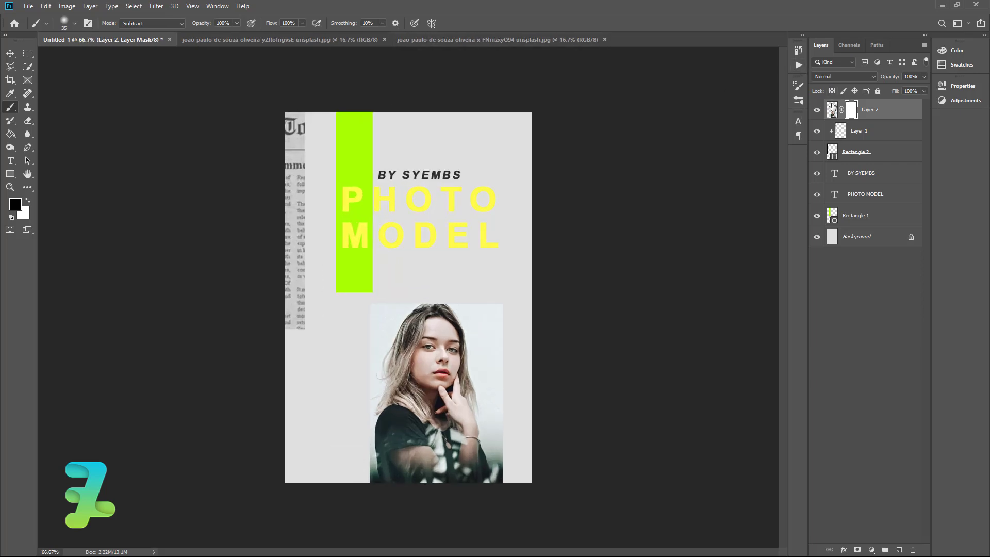
double_click(851, 109)
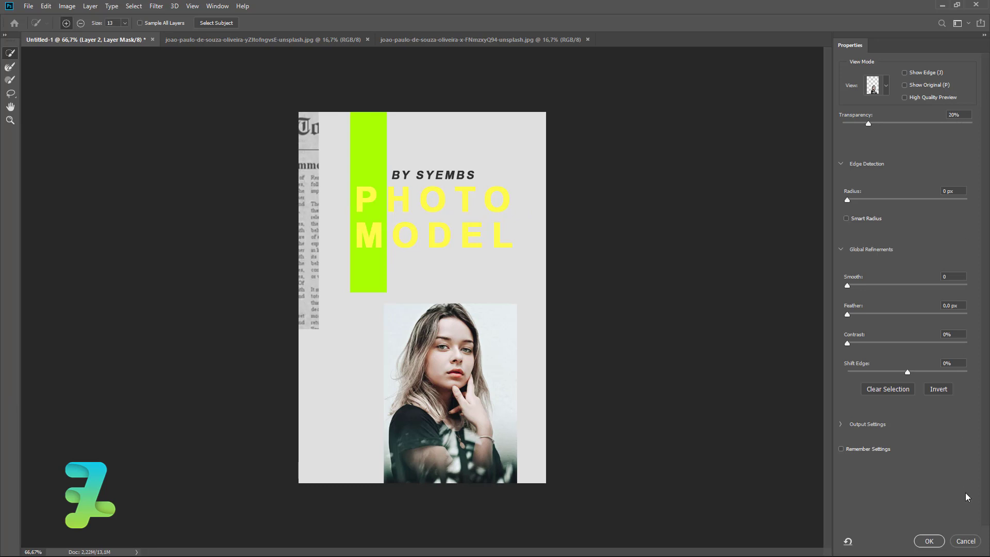
left_click(966, 540)
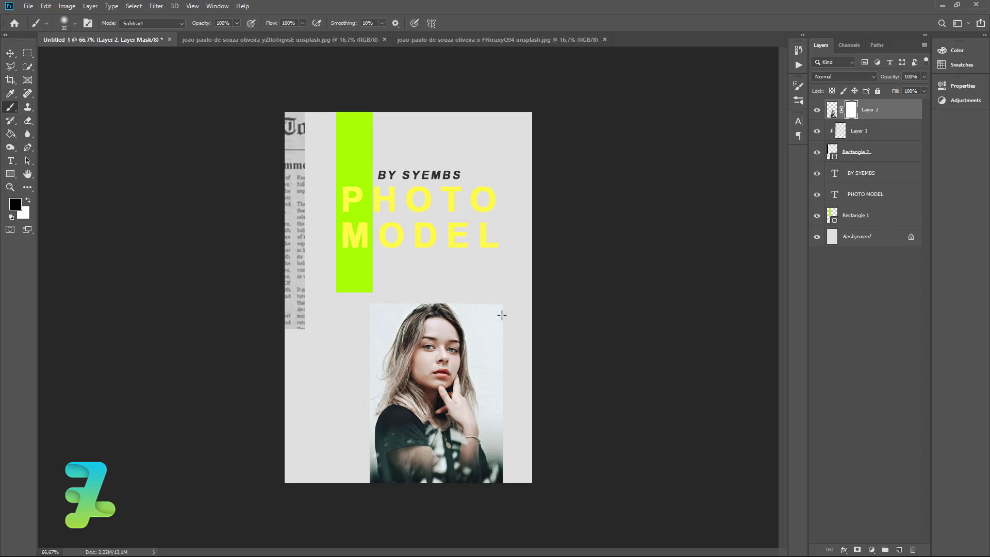
left_click(178, 23)
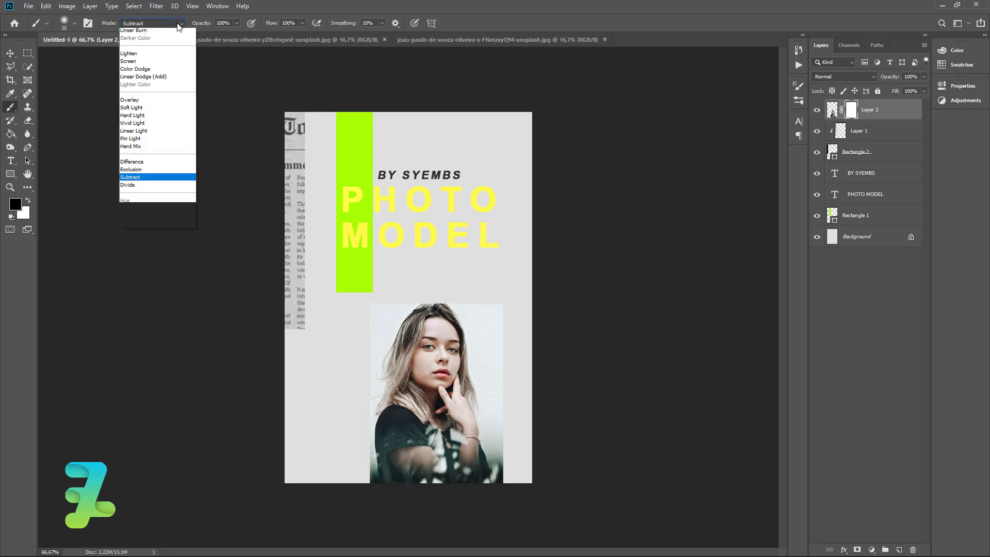
left_click(155, 32)
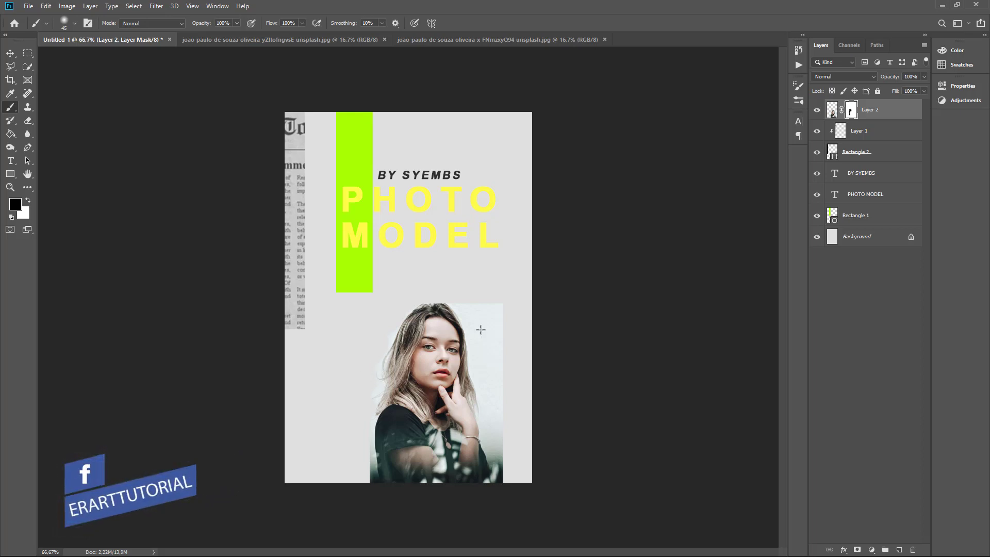
- Paint out the white backdrop and soften the shirt edges on the mask
left_click_drag(481, 330, 461, 298)
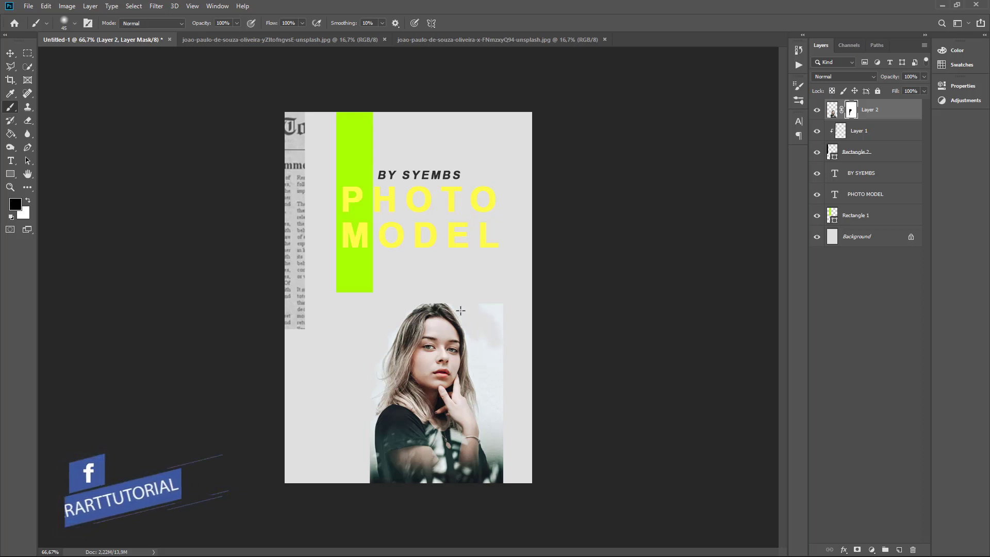
left_click_drag(480, 361, 486, 327)
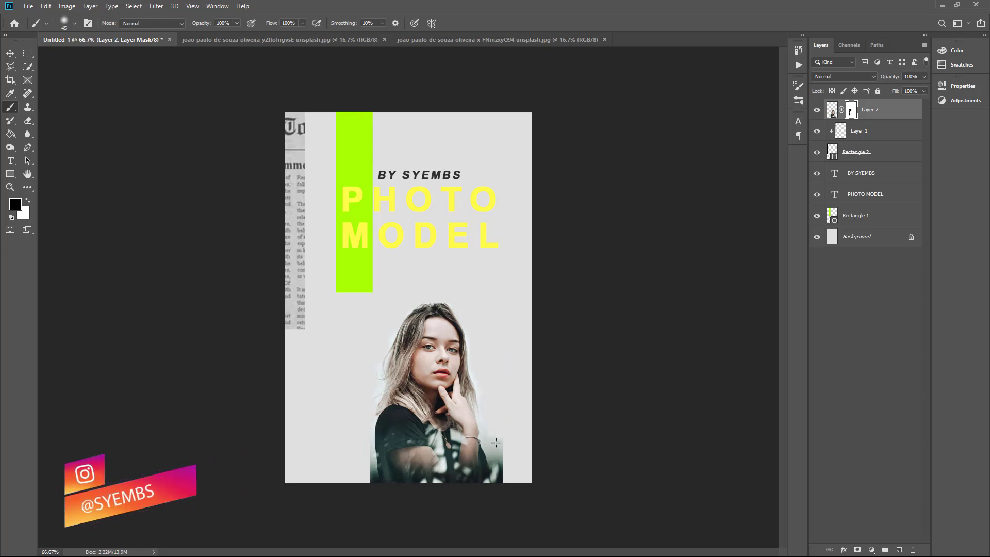
mouse_move(501, 436)
left_mouse_down()
mouse_move(497, 464)
mouse_move(493, 444)
left_mouse_up()
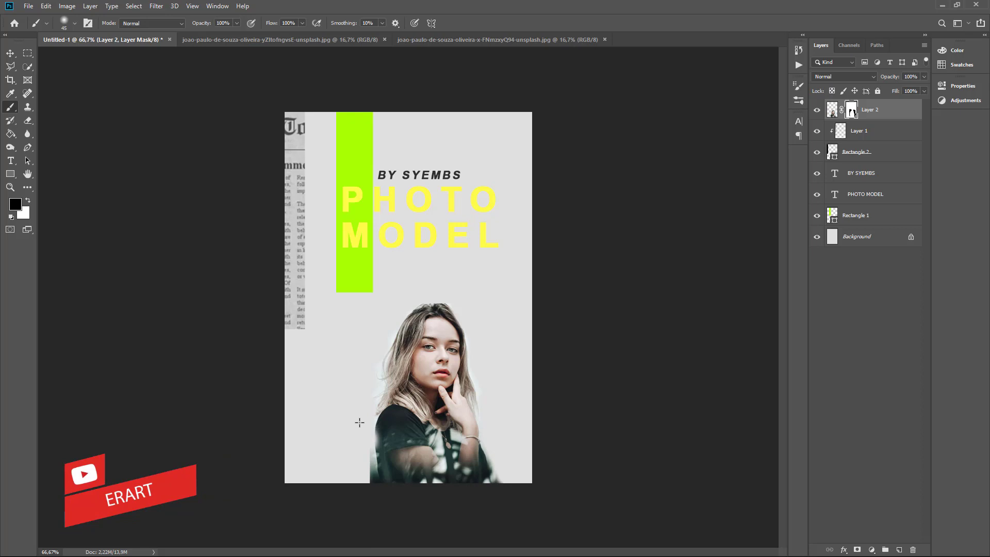
left_click_drag(363, 436, 361, 425)
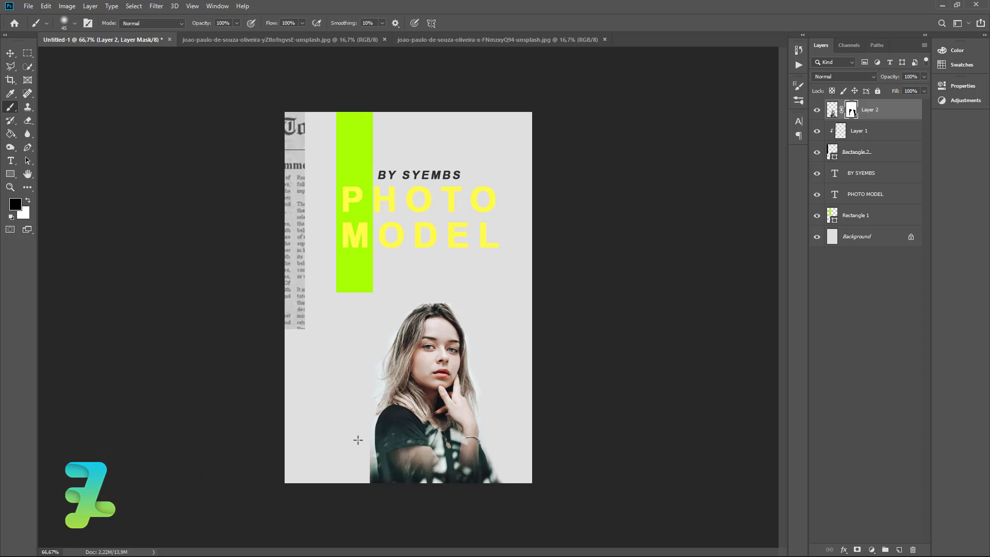
left_click_drag(361, 462, 364, 471)
left_click_drag(370, 474, 362, 479)
key("ctrl+z")
left_click_drag(363, 457, 374, 479)
- Add a new empty layer and sample the lime green of the vertical bar as foreground colour
left_click(15, 205)
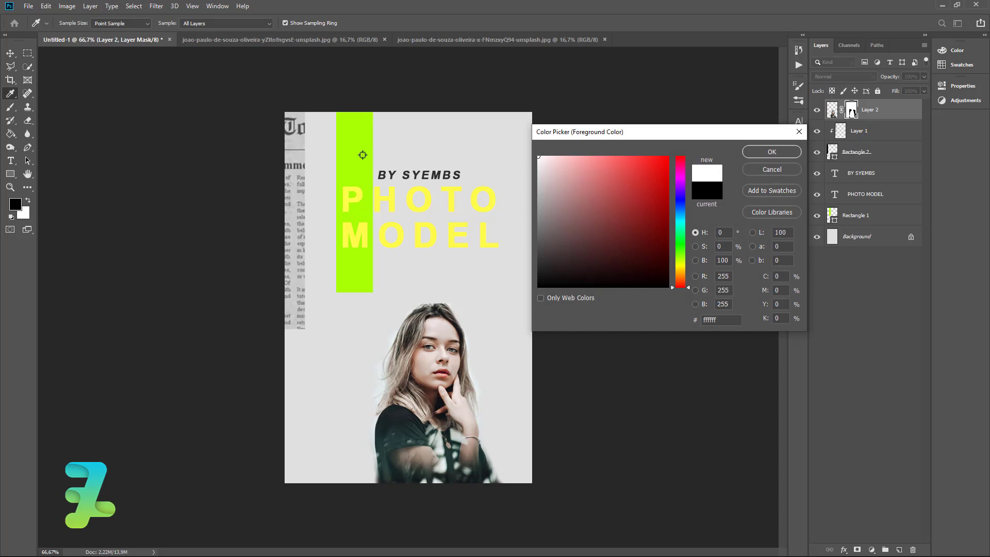
left_click(773, 154)
left_click(899, 548)
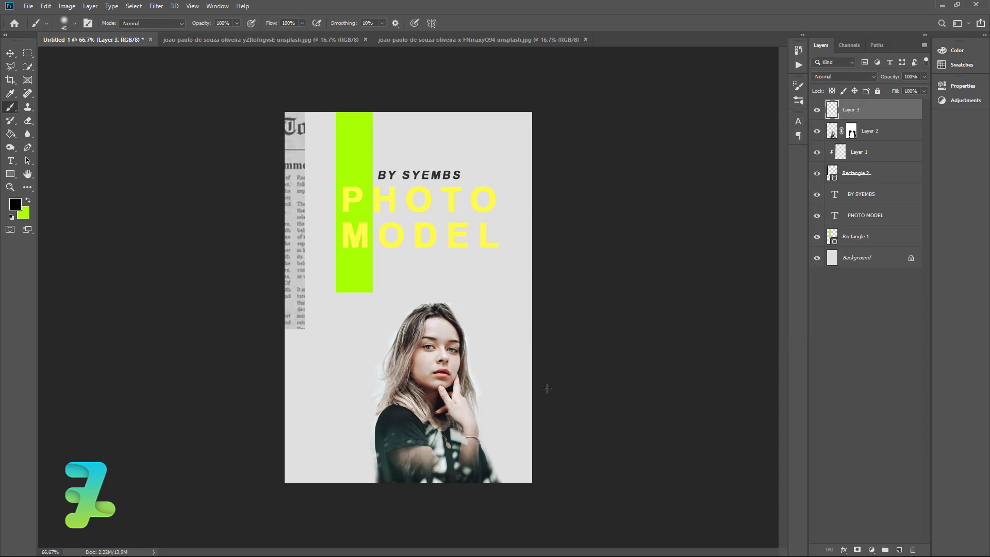
left_click(15, 205)
left_click(371, 161)
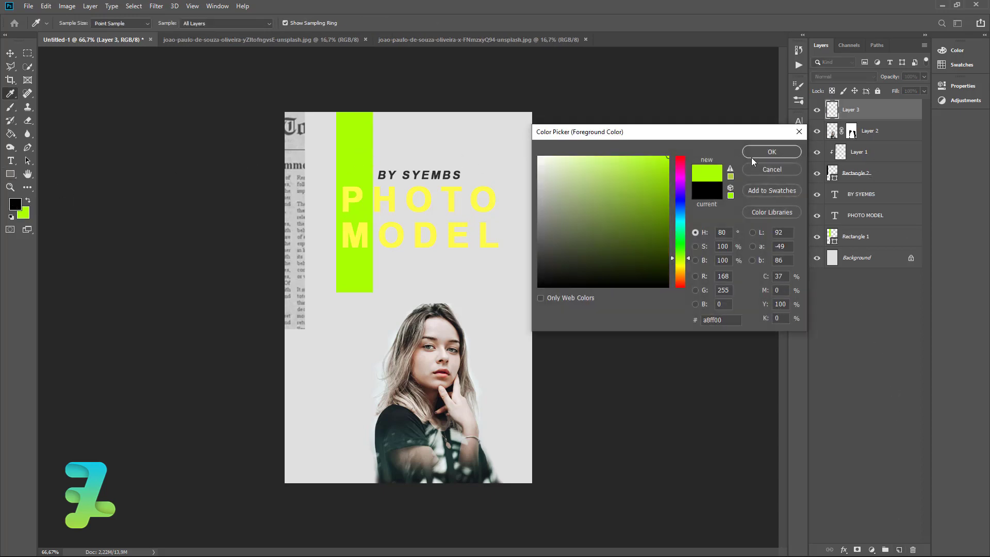
left_click(753, 153)
- Type SOUZA over the lower part of the portrait and select the text
key("t")
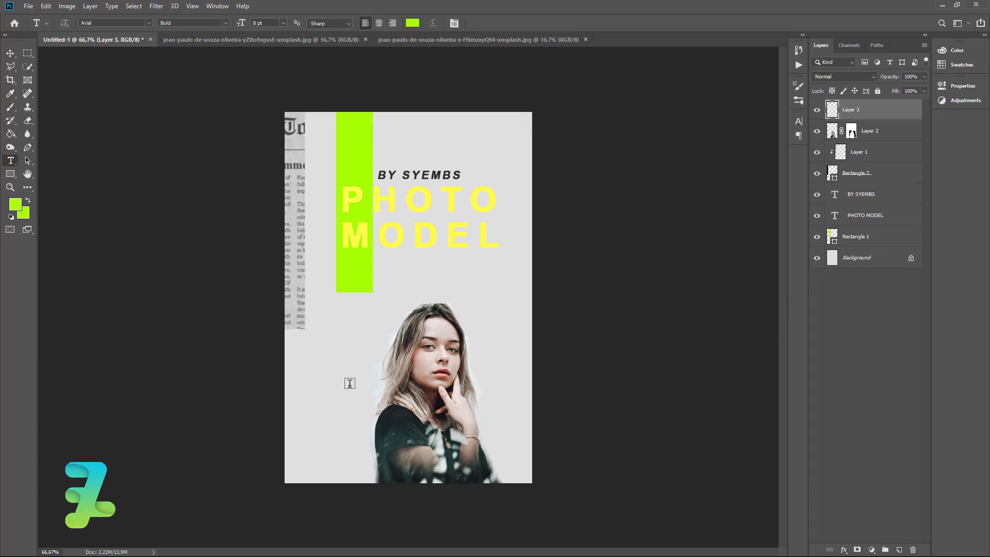
left_click(392, 425)
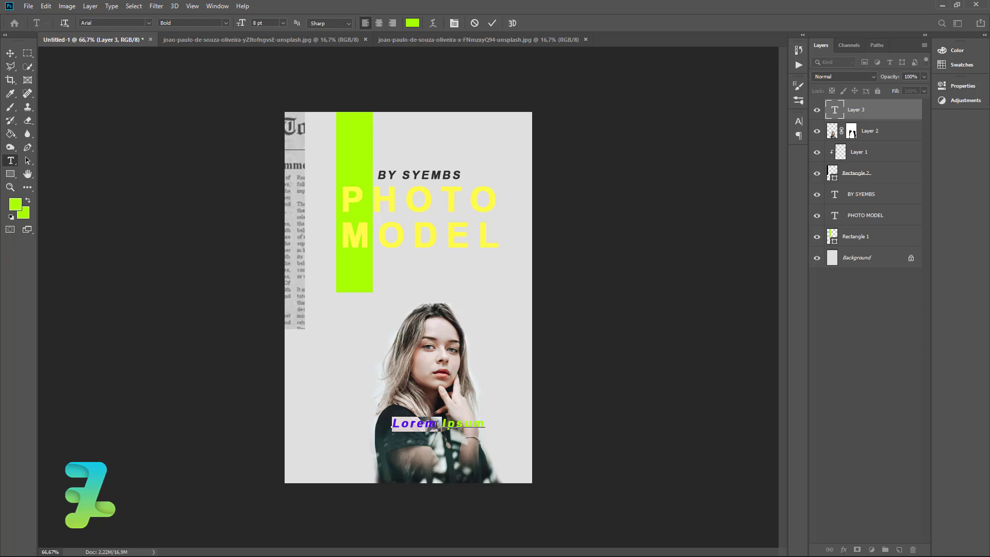
type("SO")
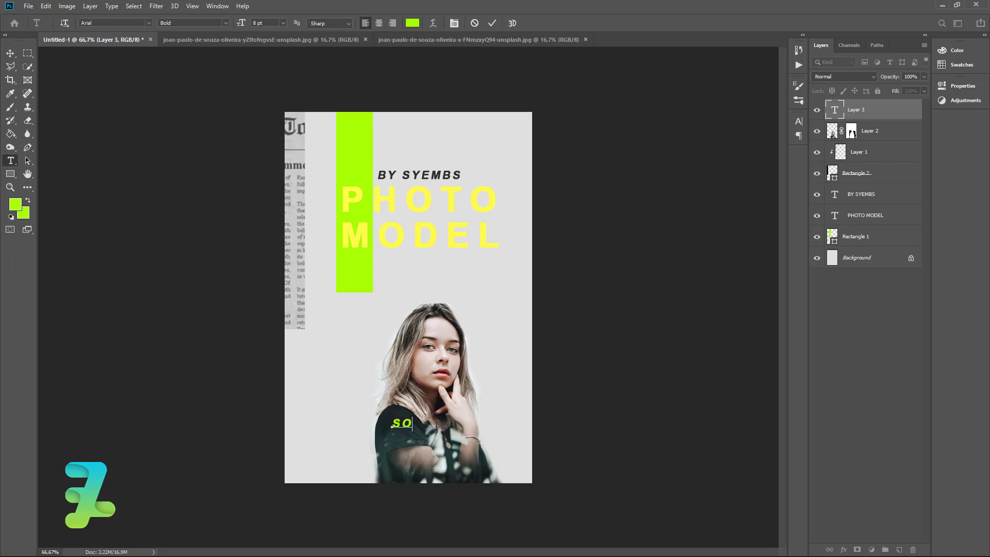
type("UZA")
key("ctrl")
key("ctrl+a")
- Set SOUZA to non-italic Arial Black and move it across the model's shirt
left_click(454, 23)
left_click(704, 196)
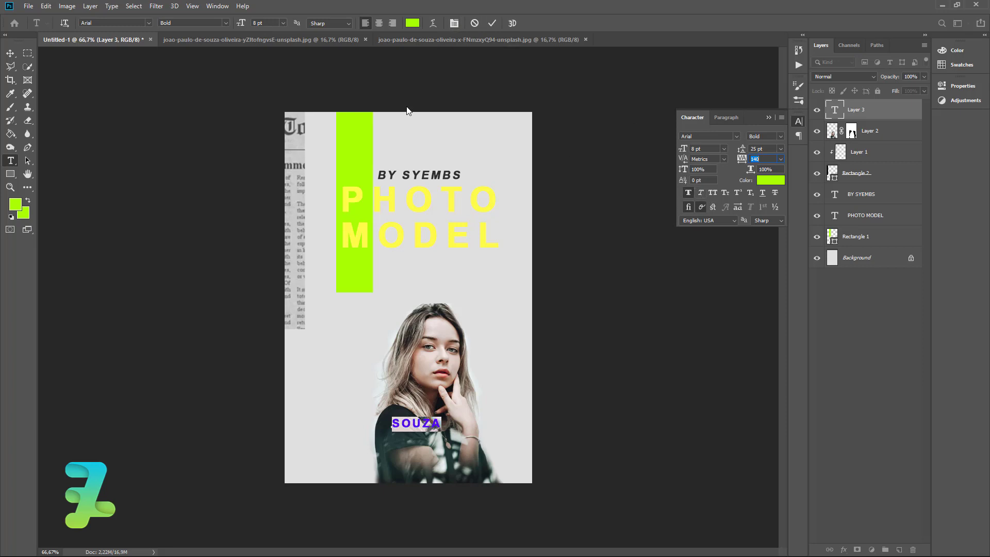
left_click(224, 23)
left_click(207, 96)
key("ctrl+Return")
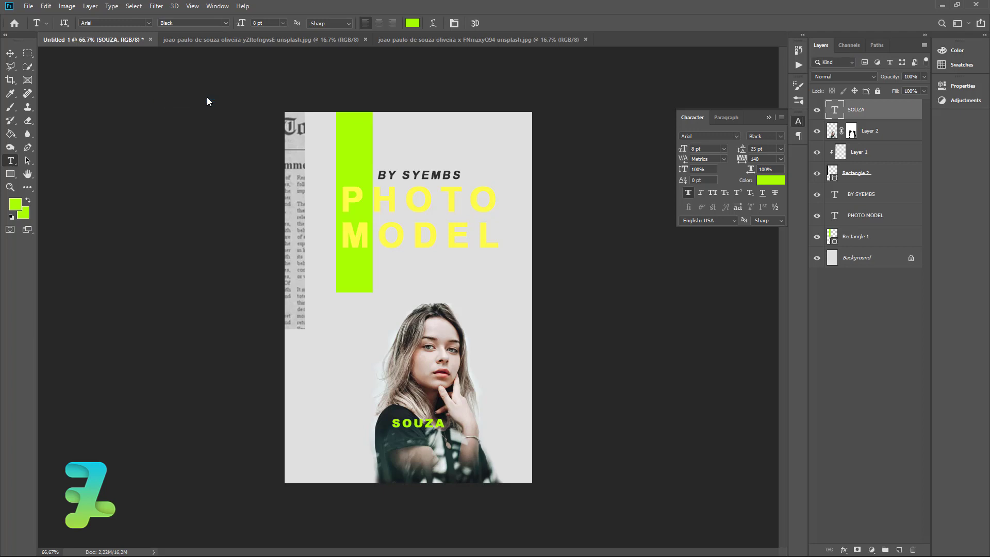
left_click(10, 53)
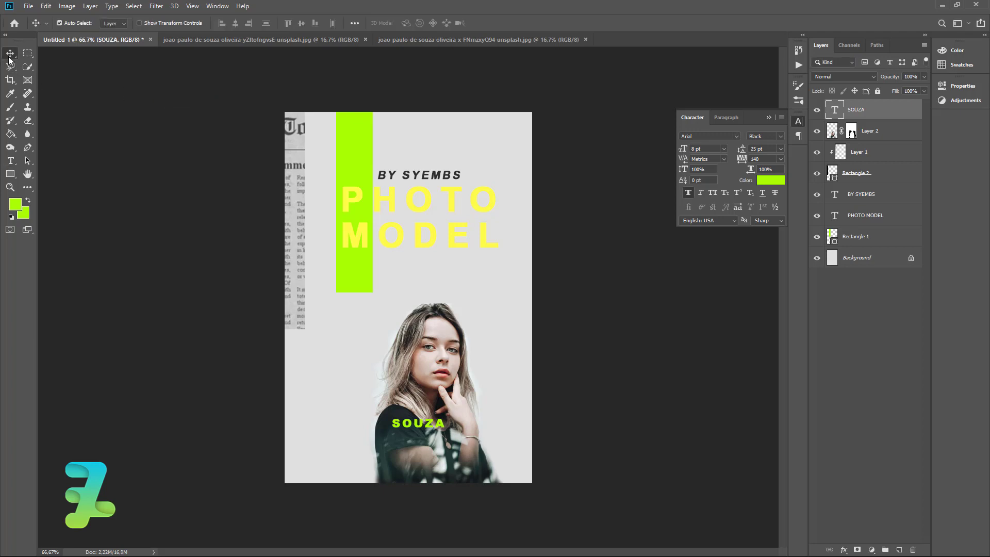
mouse_move(421, 424)
left_mouse_down()
mouse_move(514, 444)
mouse_move(480, 412)
left_mouse_up()
key("ctrl+t")
- Apply the enlarged SOUZA size and finish the SOUZA text edit
key("Return")
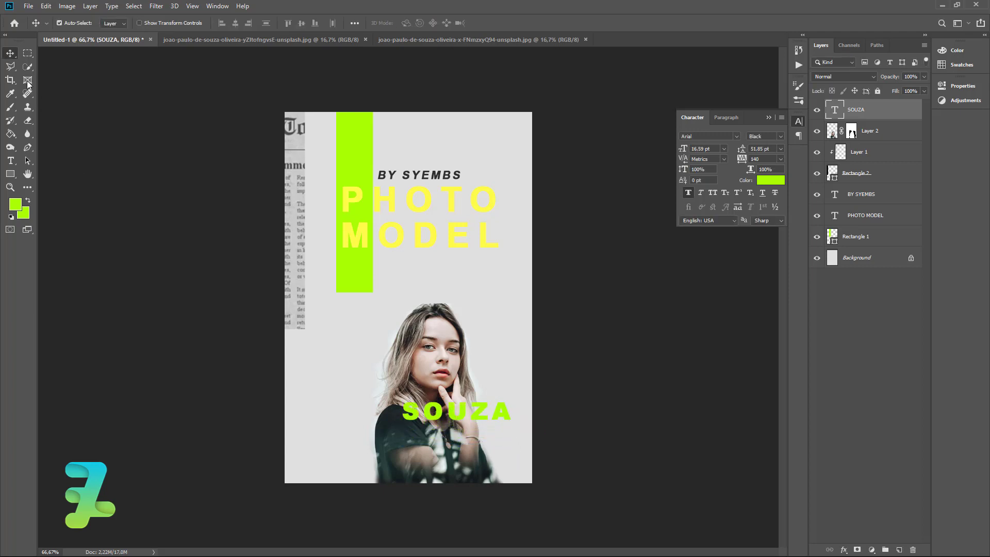
left_click(775, 117)
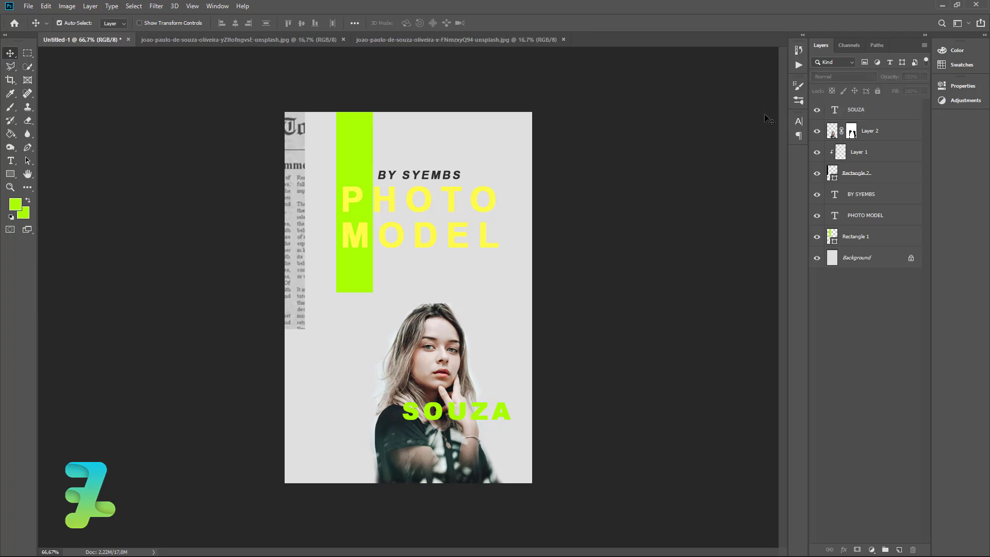
double_click(835, 110)
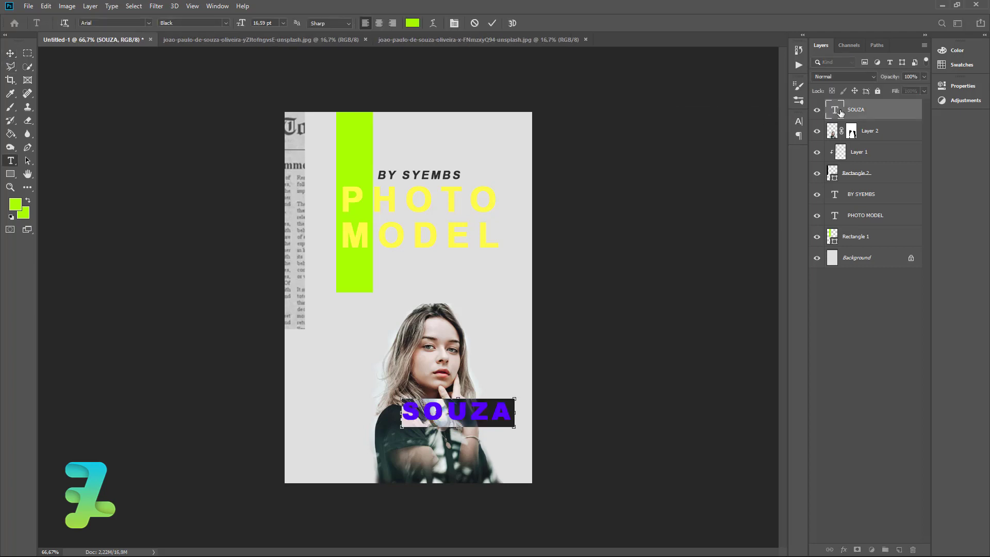
left_click(11, 53)
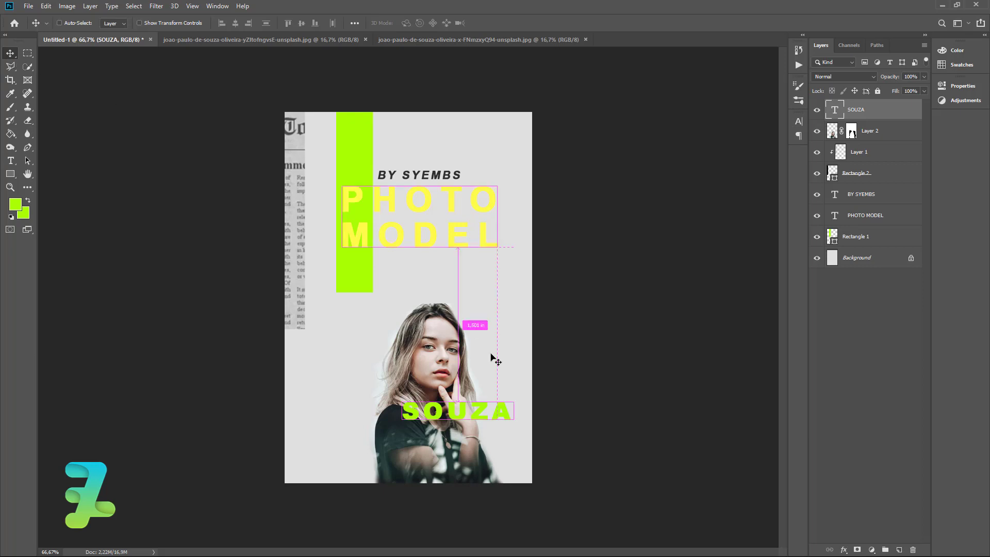
- Duplicate SOUZA below itself, retype the copy as OLIVEIRA, and select both text layers
left_click_drag(459, 411, 459, 436)
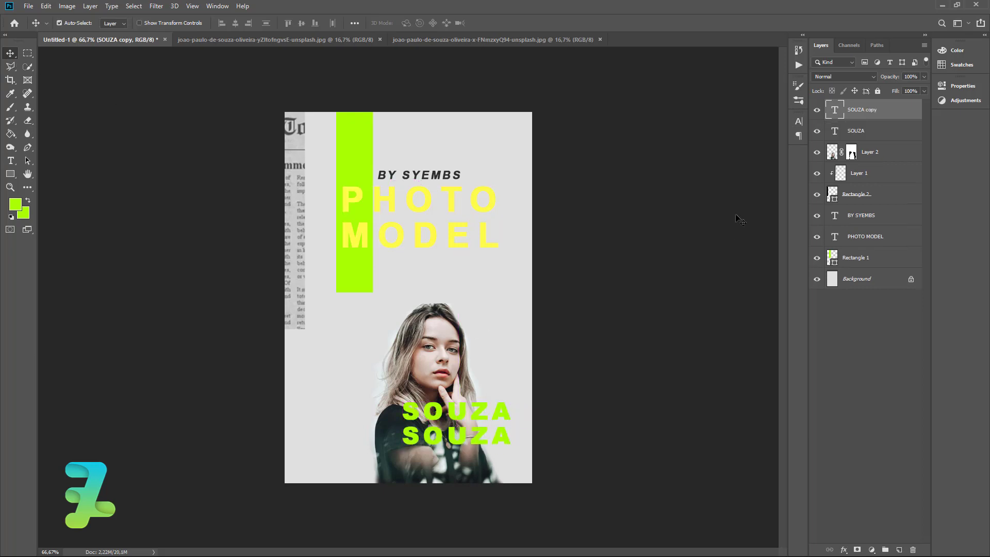
double_click(834, 112)
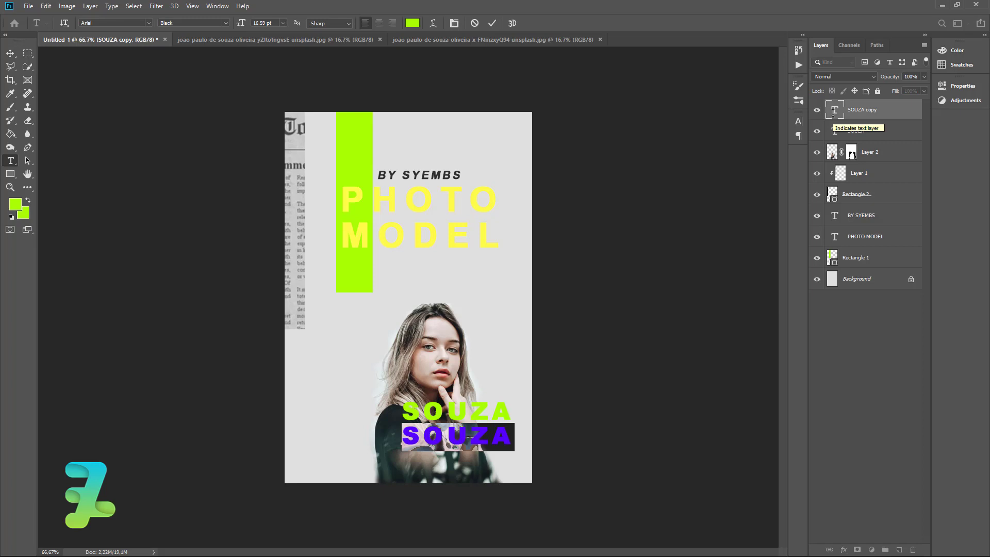
key("BackSpace")
type("OLI")
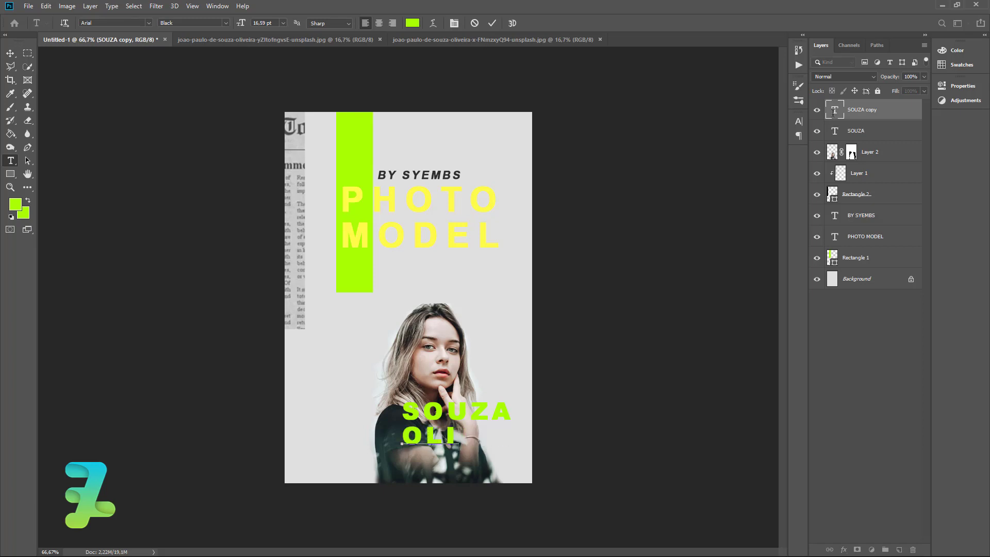
type("VEIR")
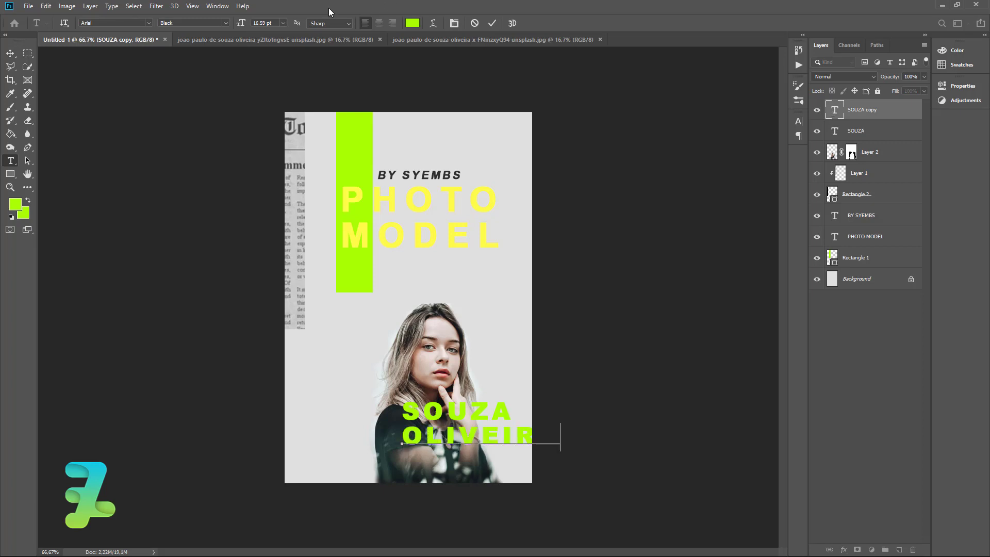
key("ctrl+Return")
key("v")
left_click(840, 134, "shift")
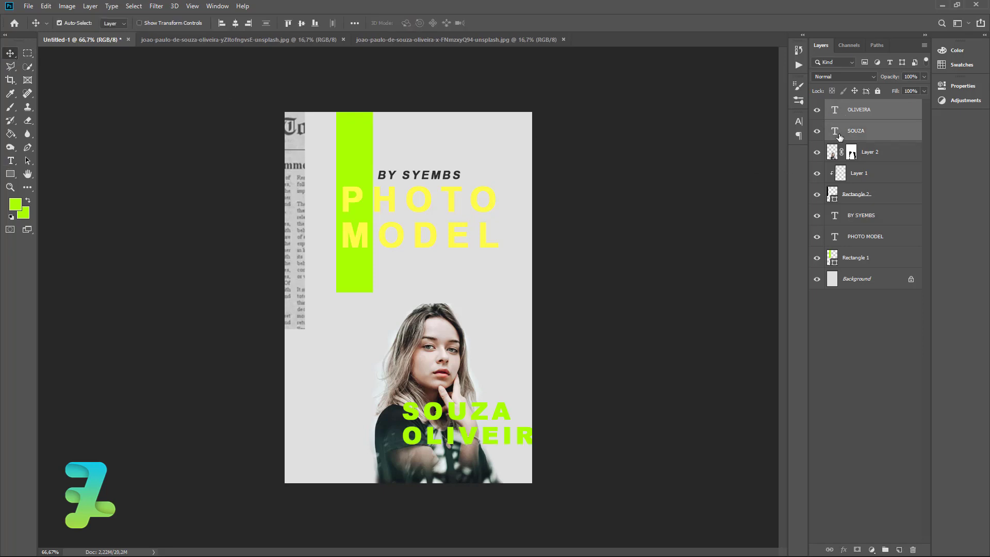
- Shift the caption left and colour the O of OLIVEIRA dark grey
left_click_drag(498, 415, 465, 415)
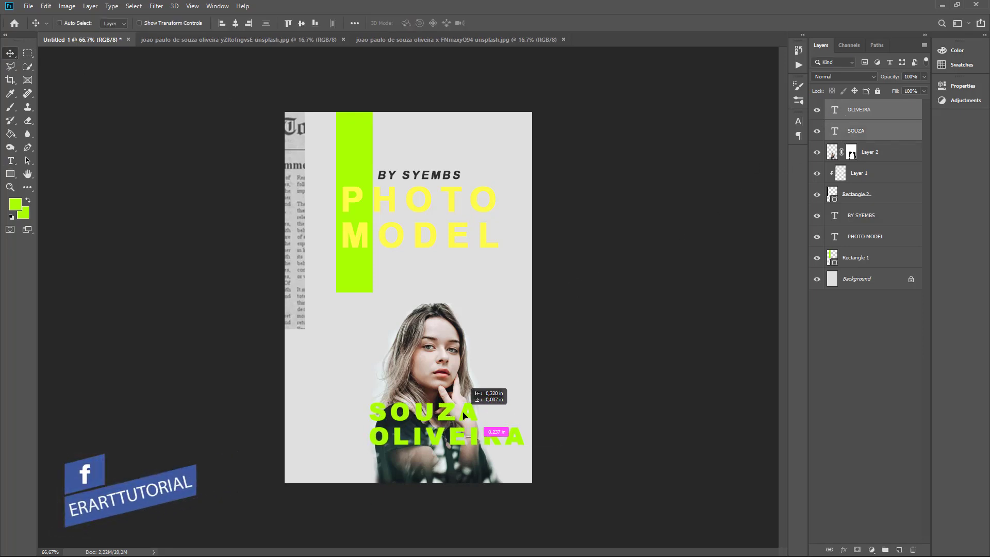
left_click_drag(466, 415, 451, 414)
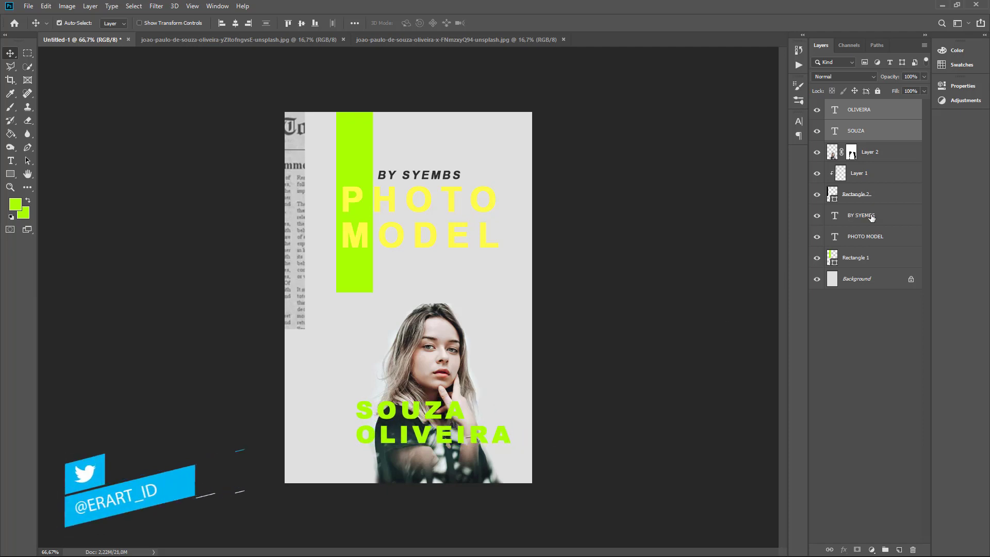
double_click(834, 110)
left_click(375, 435)
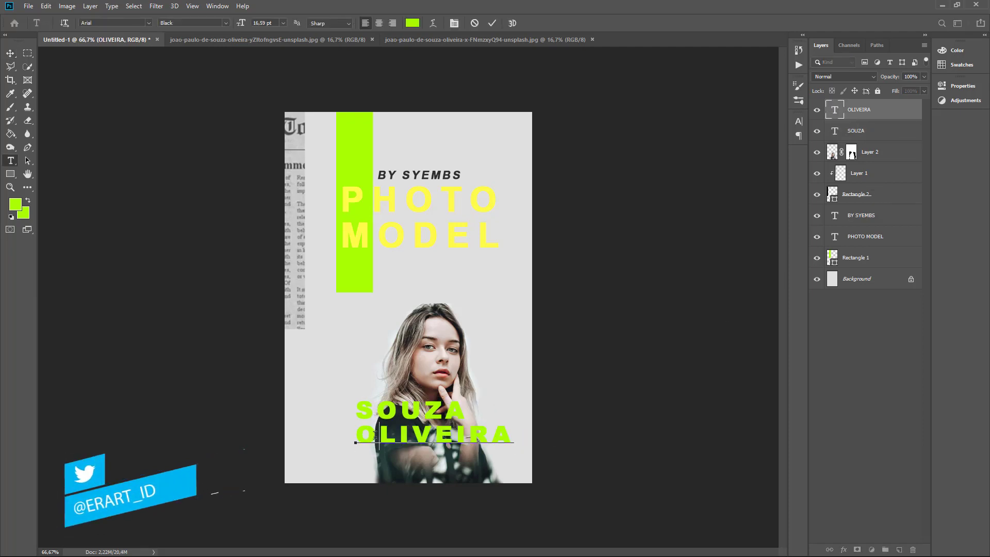
left_click_drag(375, 435, 355, 435)
left_click(15, 204)
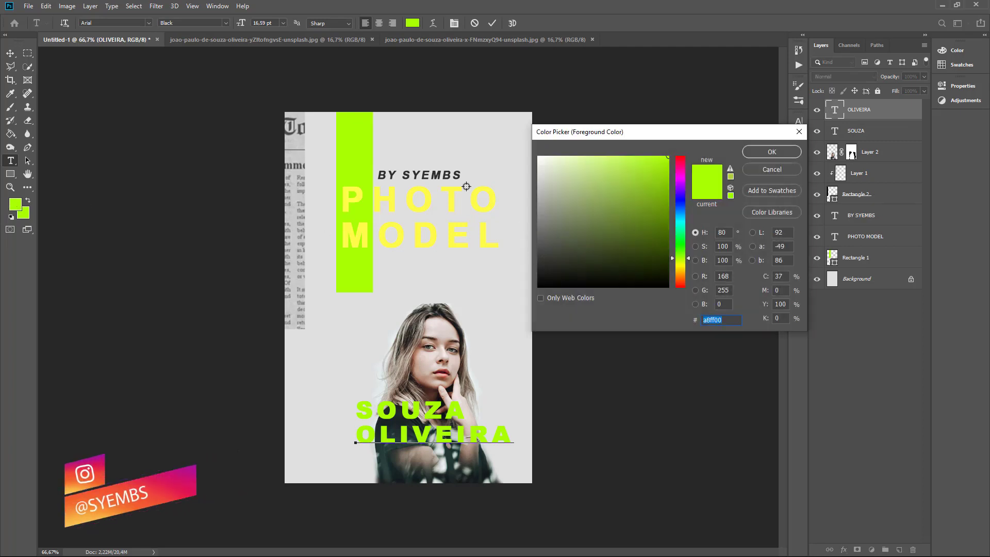
left_click(446, 174)
left_click(757, 152)
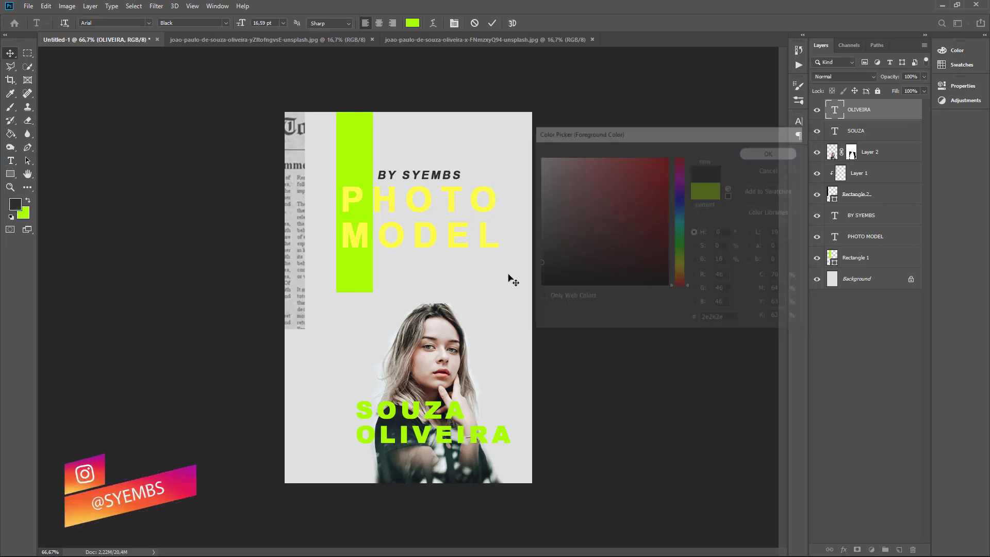
key("ctrl+Return")
- Make the final A and first O of OLIVEIRA dark grey
double_click(840, 116)
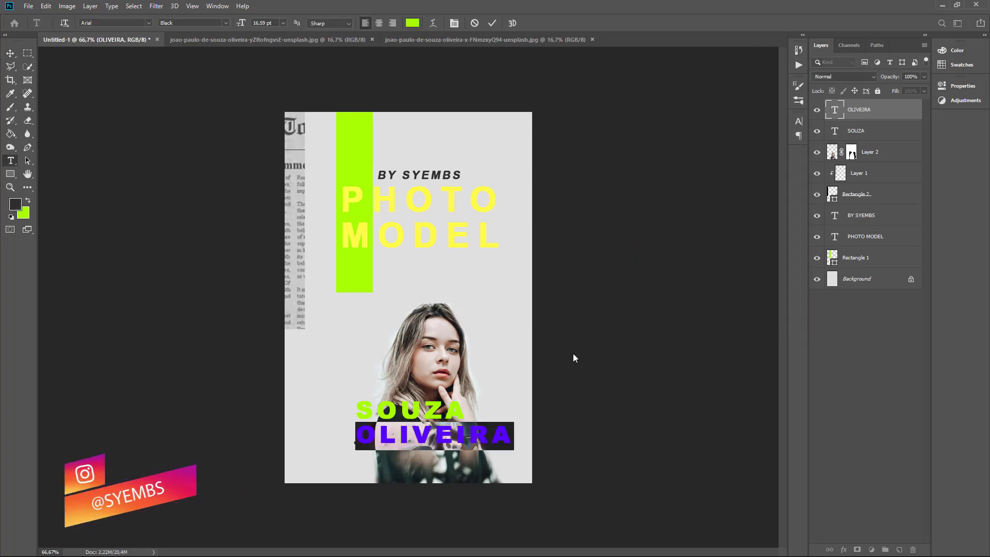
left_click_drag(492, 436, 515, 436)
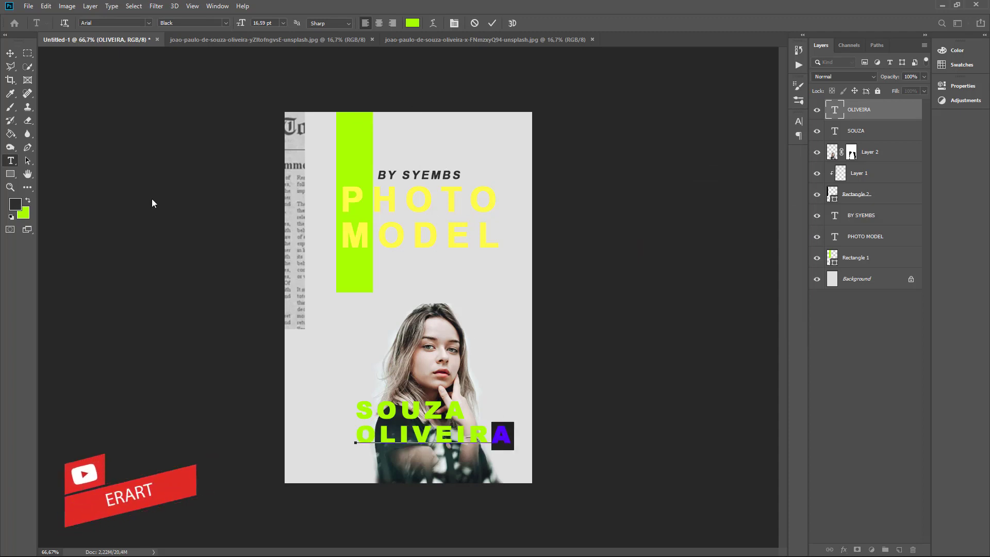
left_click(29, 200)
left_click(27, 200)
left_click(322, 435)
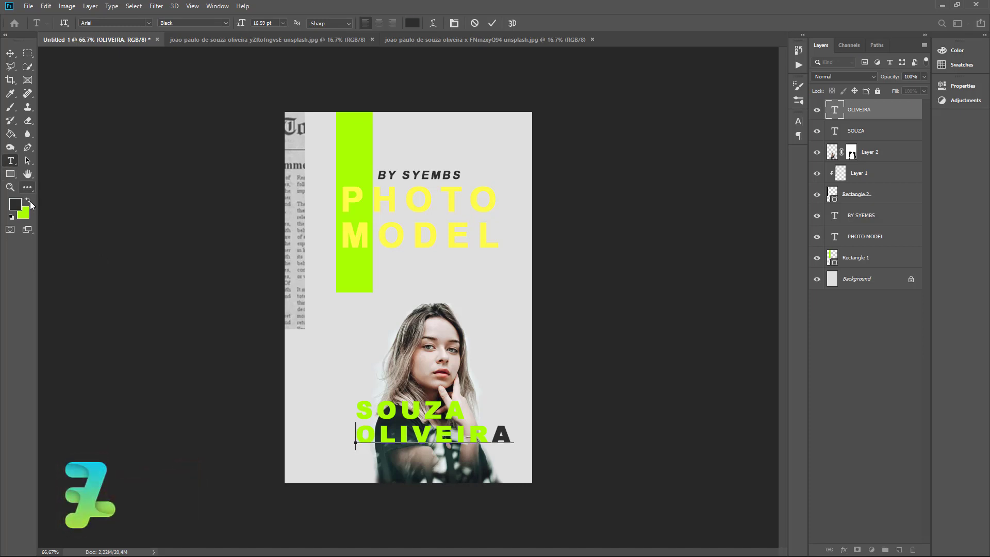
left_click_drag(356, 434, 379, 433)
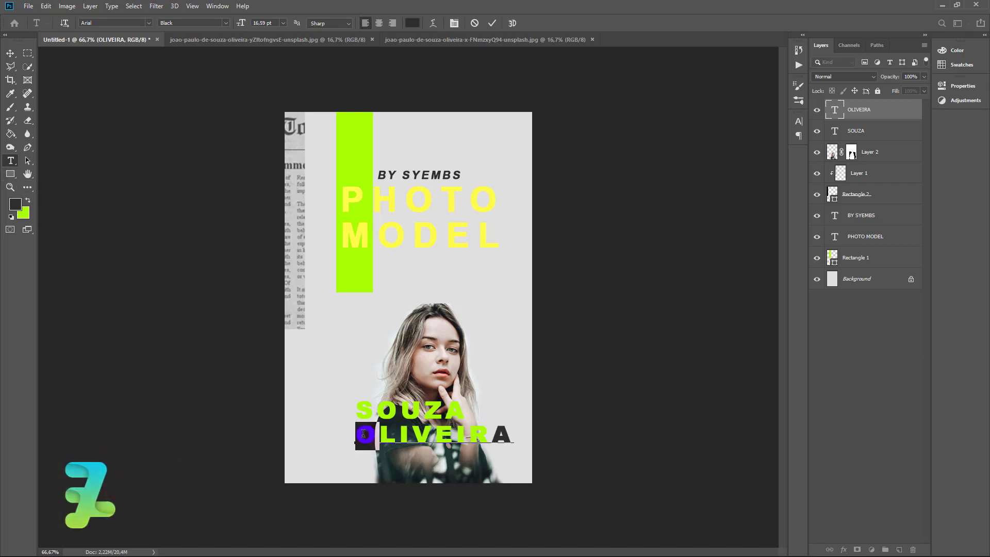
left_click(26, 201)
left_click(11, 53)
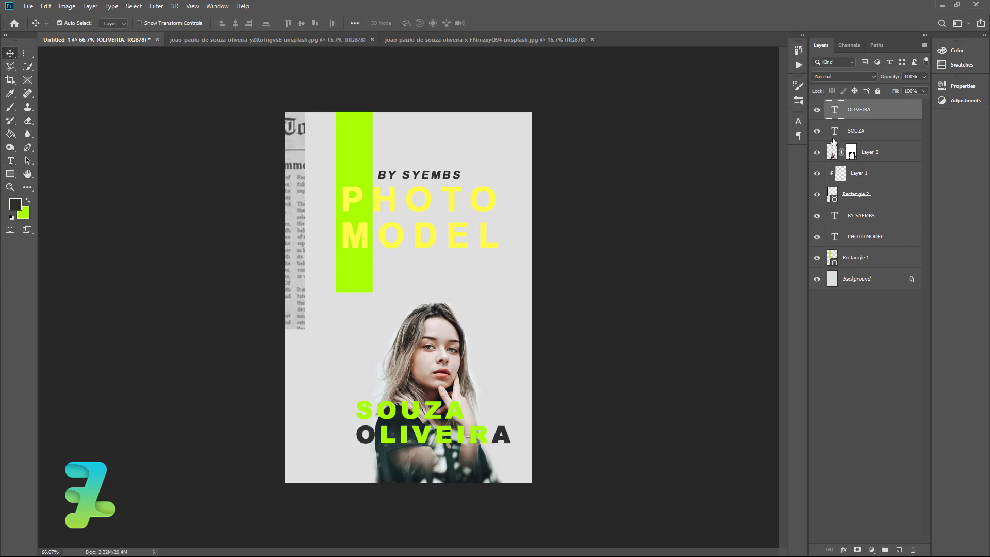
- Recolour the S of SOUZA dark grey to match OLIVEIRA
double_click(834, 135)
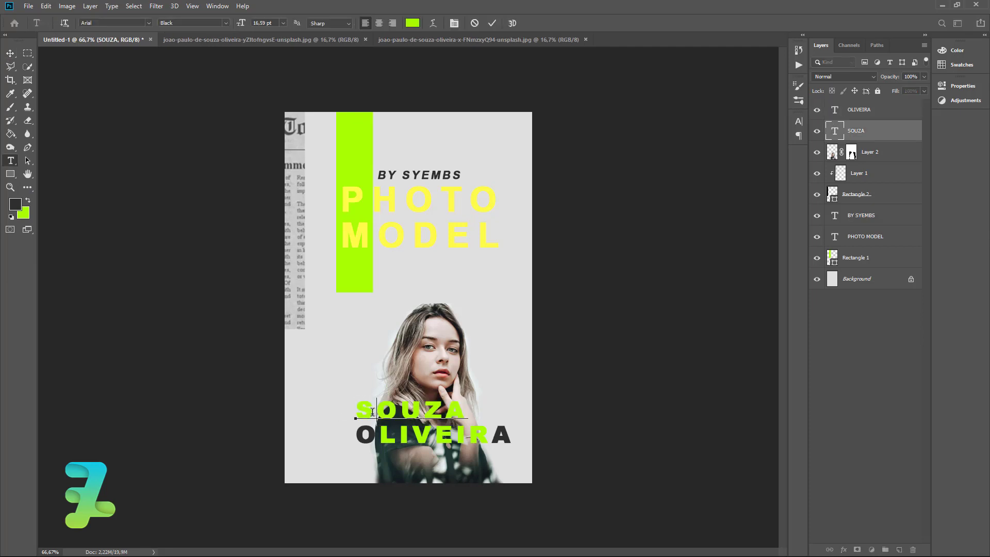
left_click_drag(371, 412, 355, 411)
left_click(28, 202)
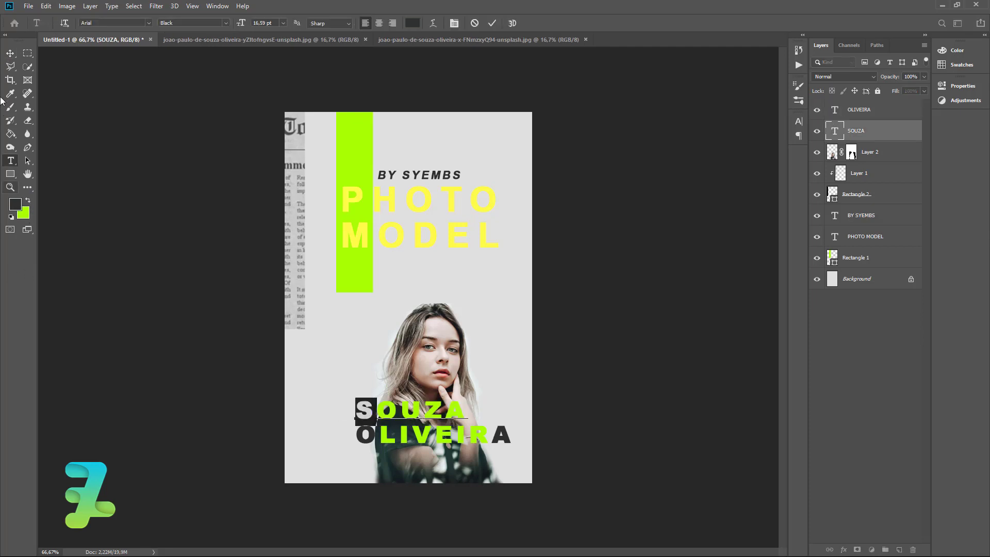
left_click(11, 53)
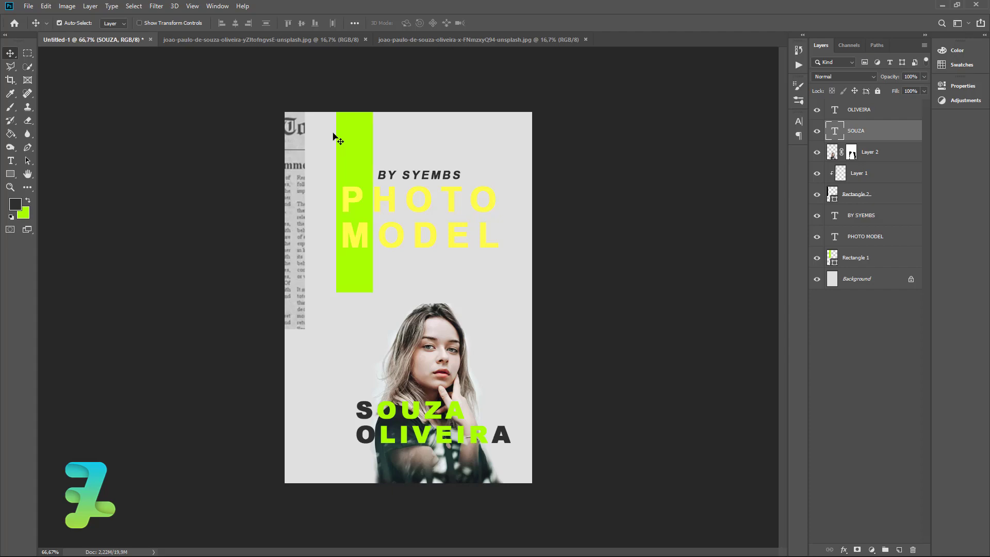
- Copy the other portrait photo into the poster as the top layer
left_click(398, 41)
right_click(398, 42)
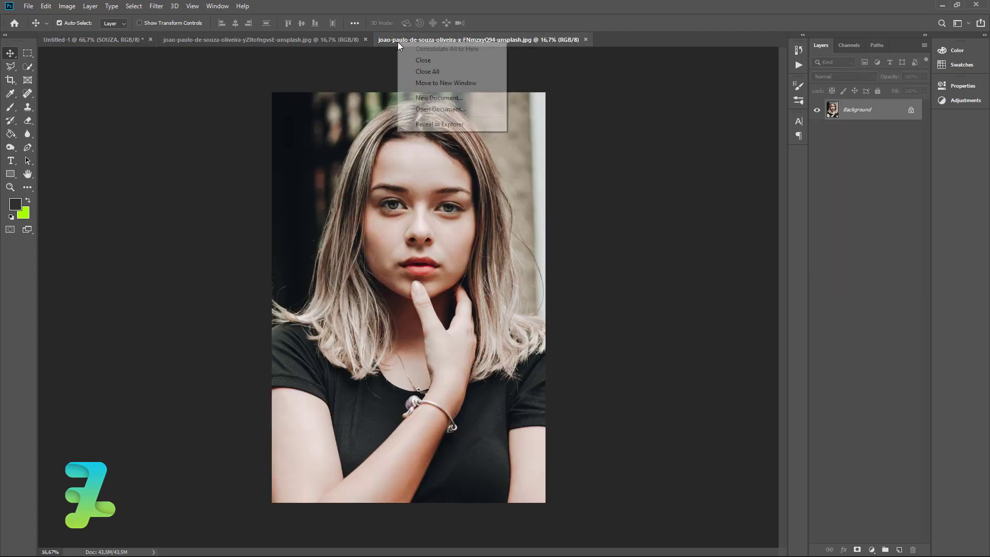
left_click(445, 82)
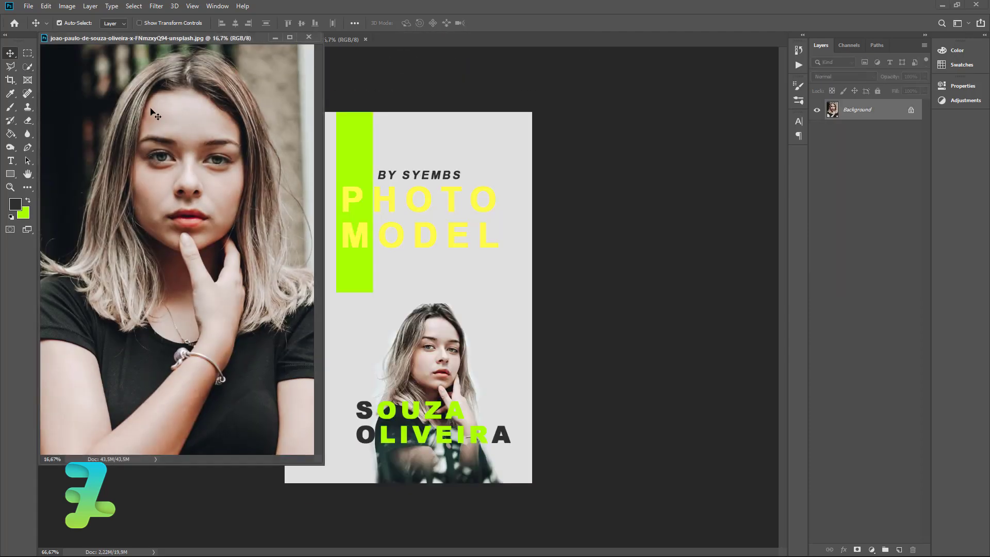
left_click_drag(151, 110, 299, 150)
left_click(308, 37)
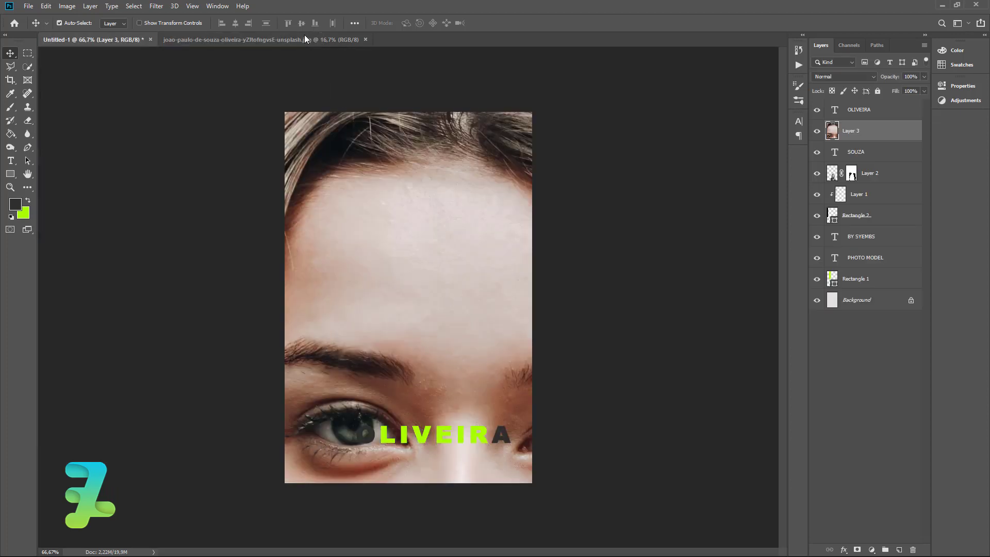
left_click_drag(855, 124, 835, 106)
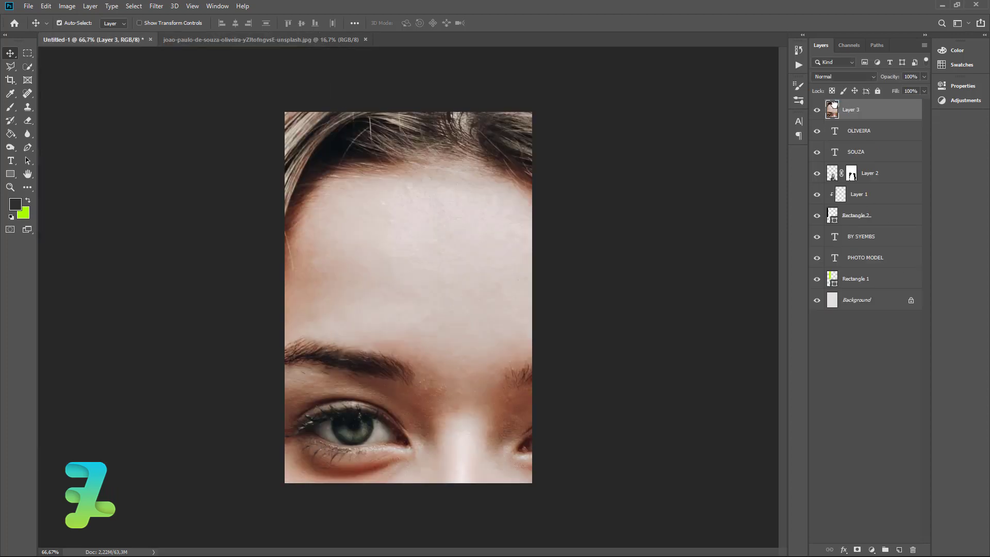
- Scale the portrait to about 9.5% and place it near the bottom-left
key("ctrl+minus")
key("ctrl+minus")
key("ctrl+minus")
key("ctrl+minus")
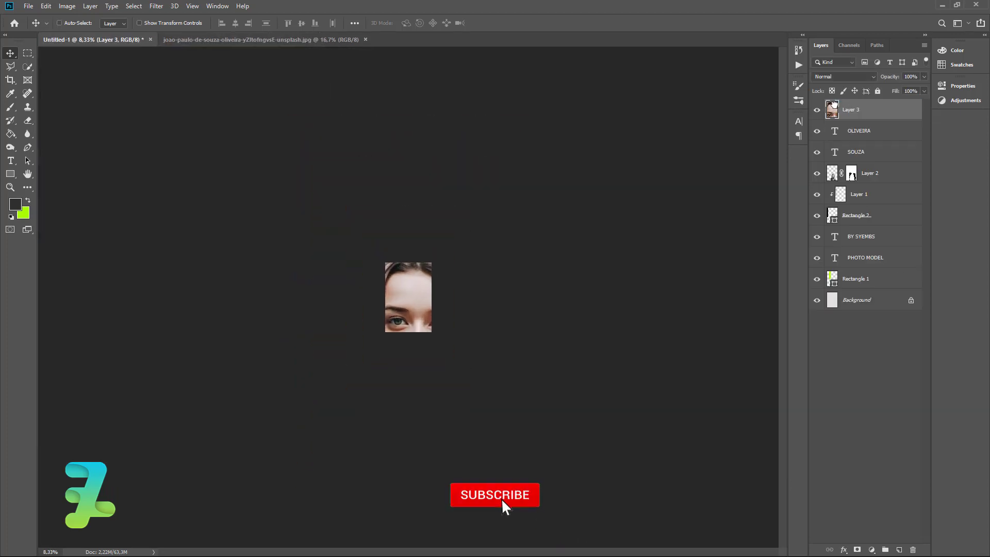
key("ctrl+t")
mouse_move(546, 218)
left_mouse_down()
mouse_move(432, 389)
mouse_move(439, 303)
left_mouse_up()
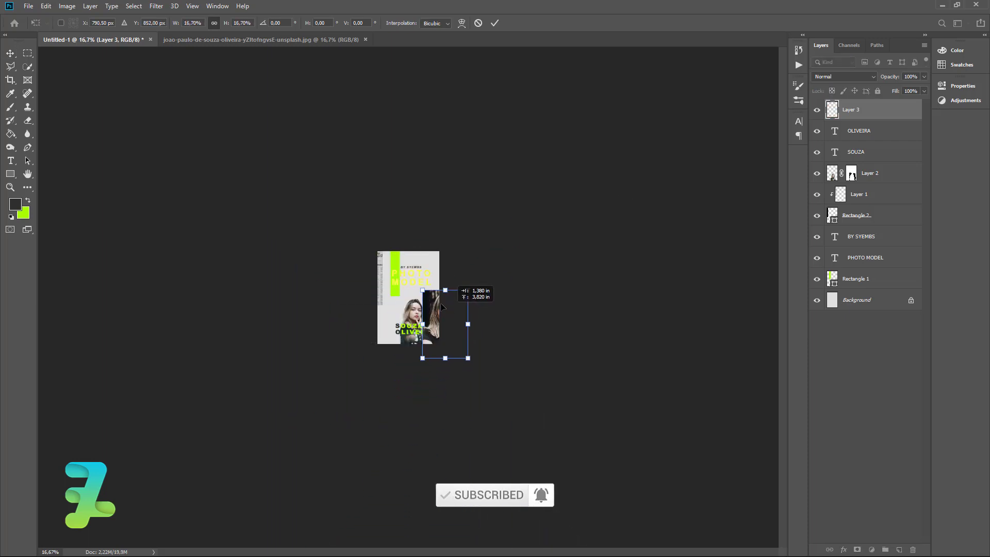
mouse_move(468, 364)
left_mouse_down()
mouse_move(445, 325)
mouse_move(377, 388)
left_mouse_up()
key("ctrl+plus")
key("ctrl+plus")
key("ctrl+plus")
right_click(445, 324)
left_click(428, 321)
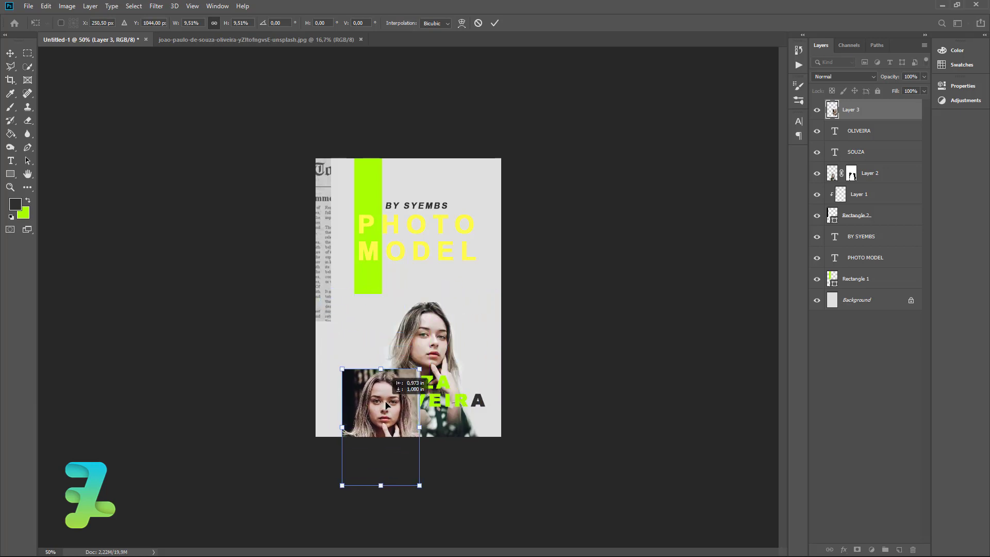
left_click_drag(376, 387, 373, 386)
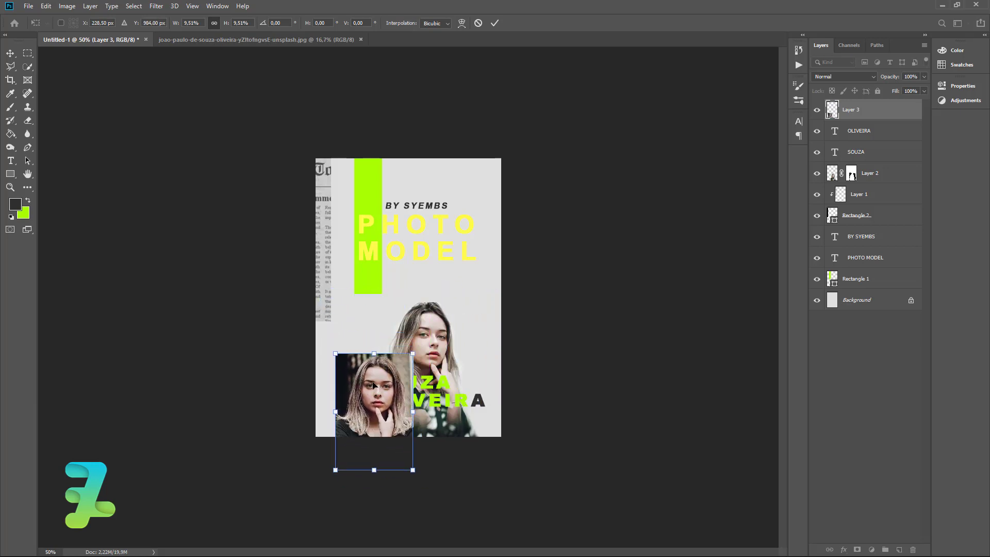
left_click(9, 53)
- Release the small portrait from clipping, raise it above Layer 2, and move it up-left
left_click_drag(836, 116, 849, 194)
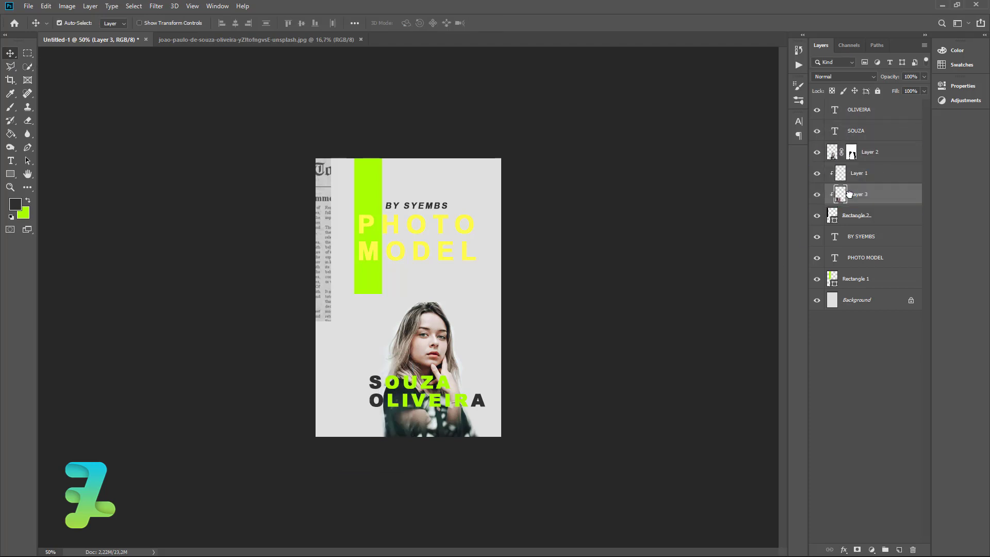
right_click(895, 170)
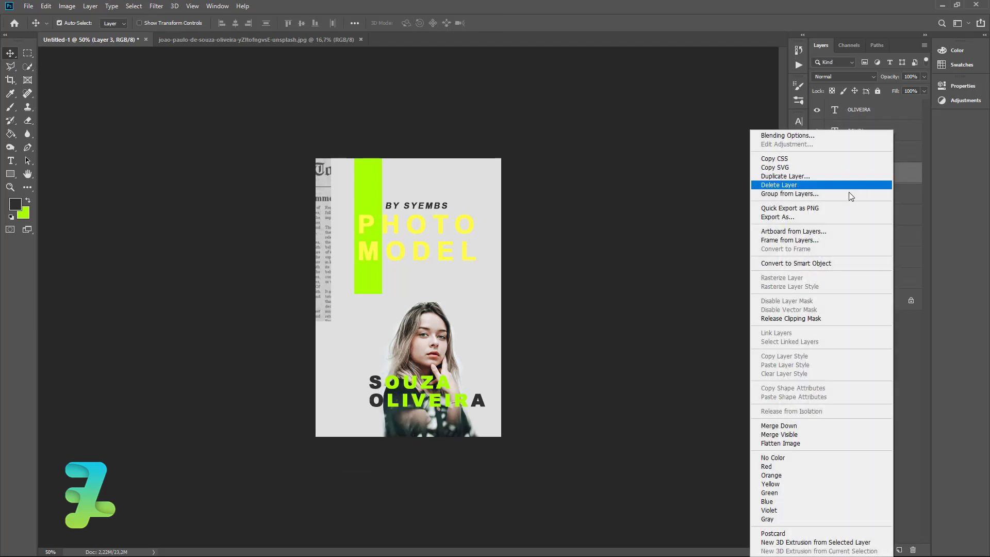
left_click(812, 318)
left_click_drag(361, 386, 363, 381)
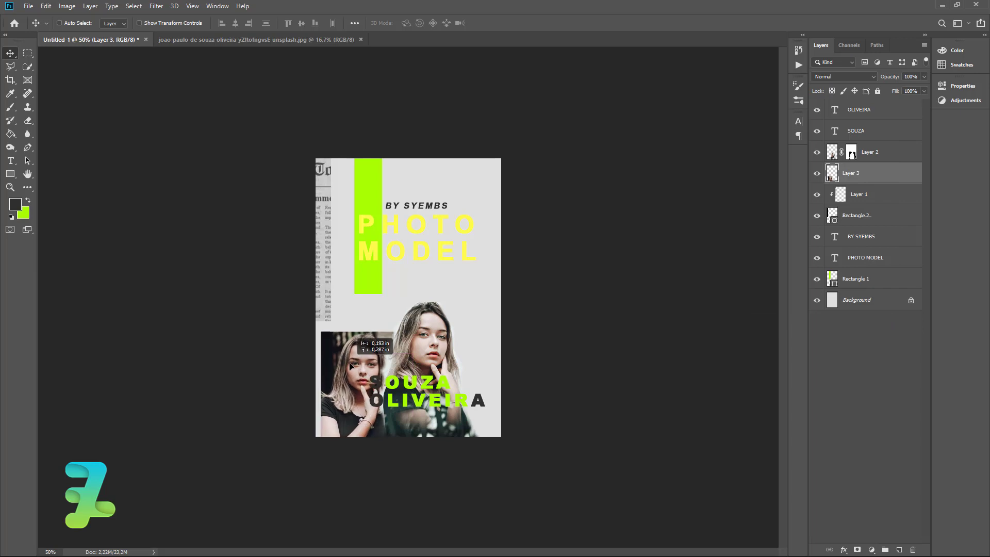
key("ctrl+bracketright")
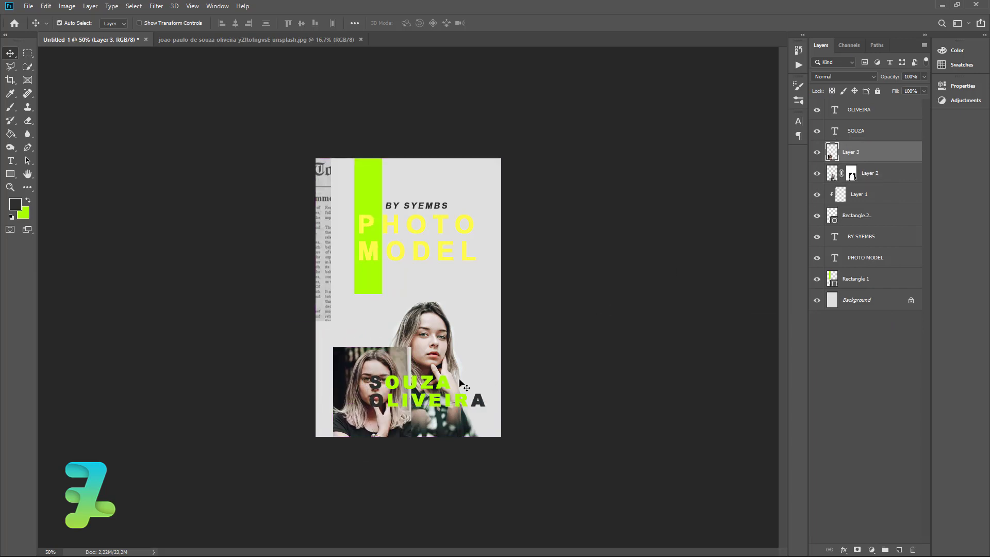
key("shift+Left")
left_click_drag(365, 378, 375, 365)
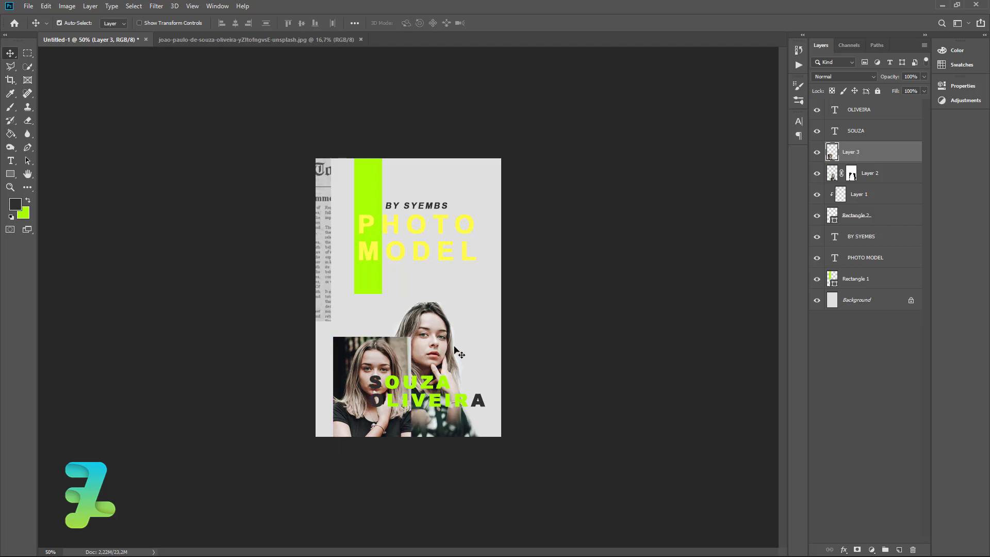
- Check Layer 2's style, then nudge the inset portrait slightly up and left
double_click(832, 178)
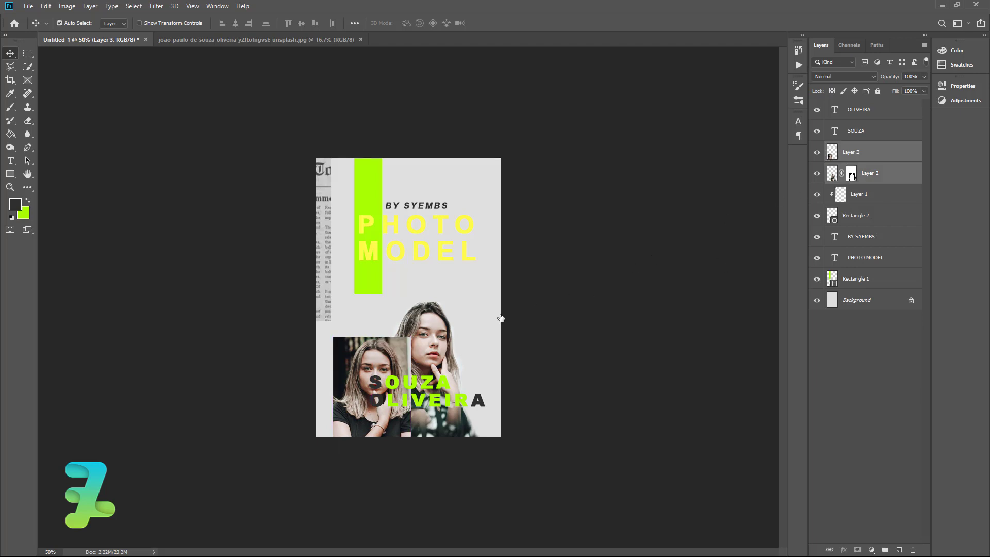
key("ctrl+1")
left_click(959, 184)
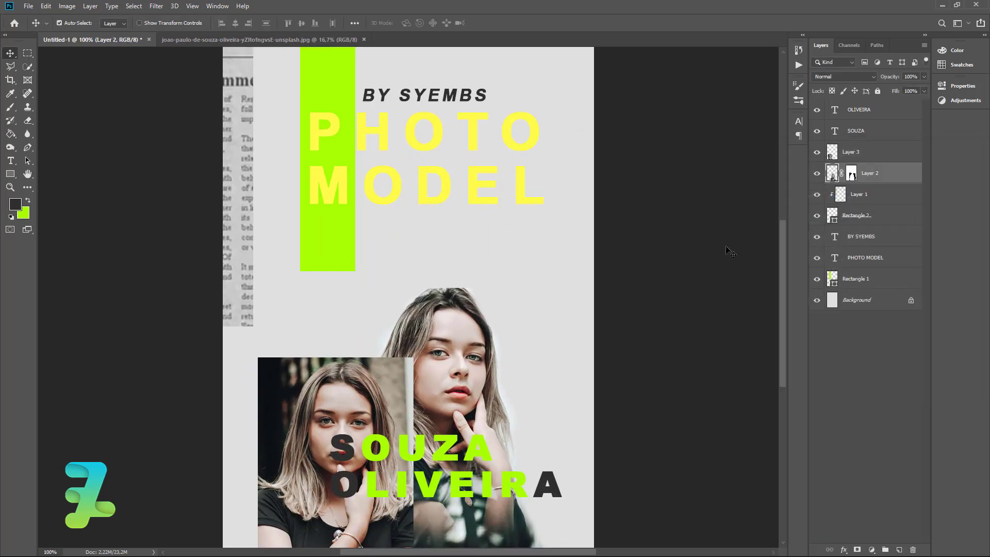
key("ctrl+minus")
key("ctrl+minus")
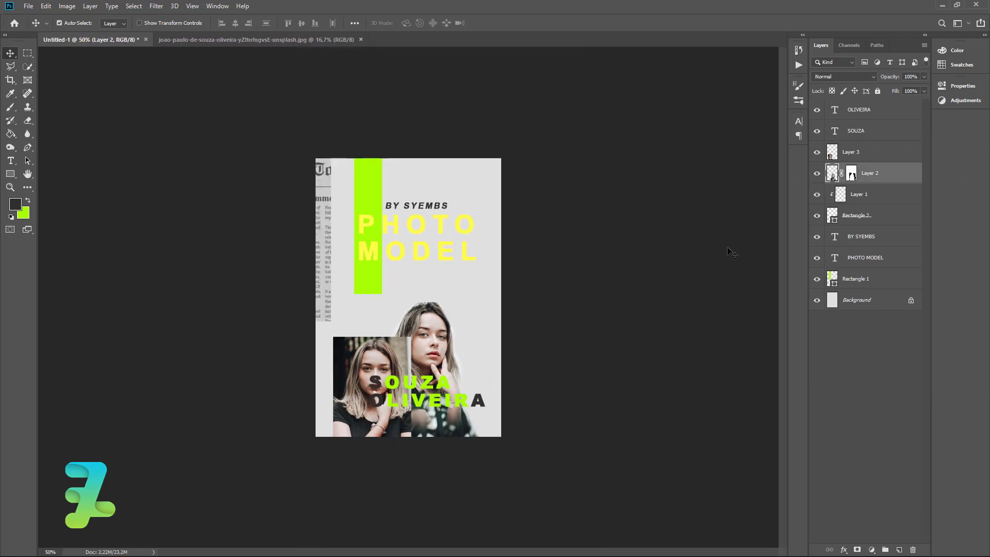
left_click(851, 152)
mouse_move(361, 360)
left_mouse_down()
mouse_move(361, 351)
mouse_move(388, 356)
mouse_move(382, 347)
left_mouse_up()
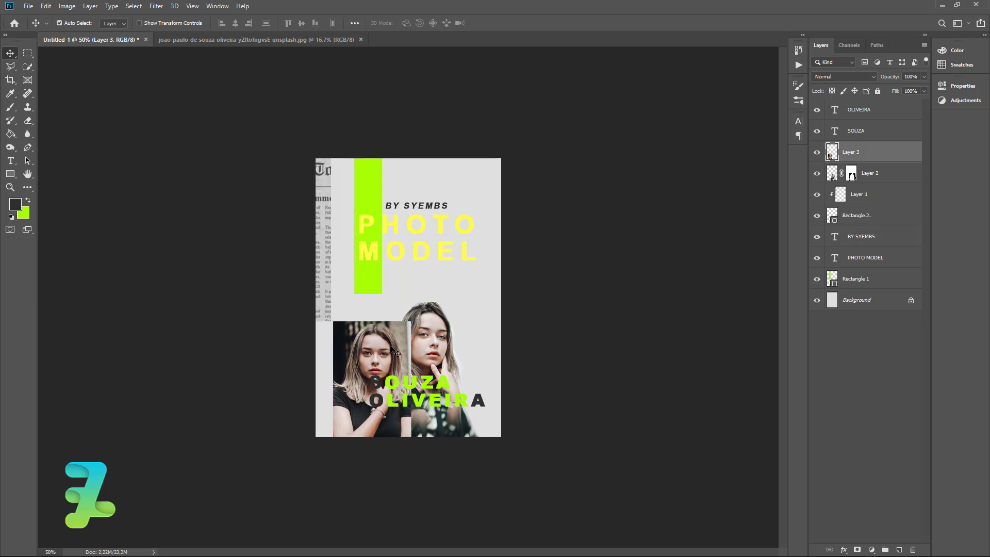
key("Left")
key("Left")
key("Left")
key("Left")
key("Left")
key("Left")
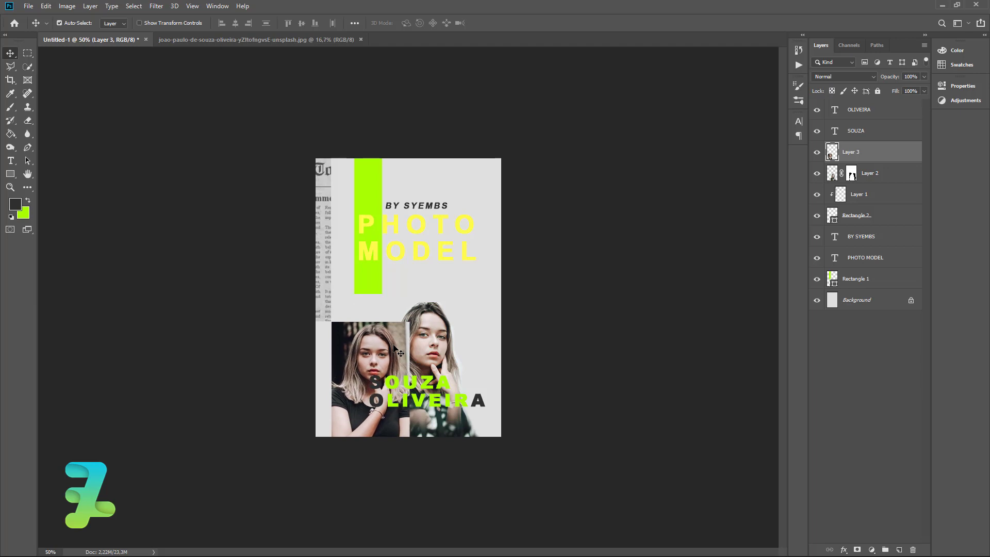
key("Up")
key("Up")
key("Up")
key("Up")
key("Up")
key("Up")
key("Up")
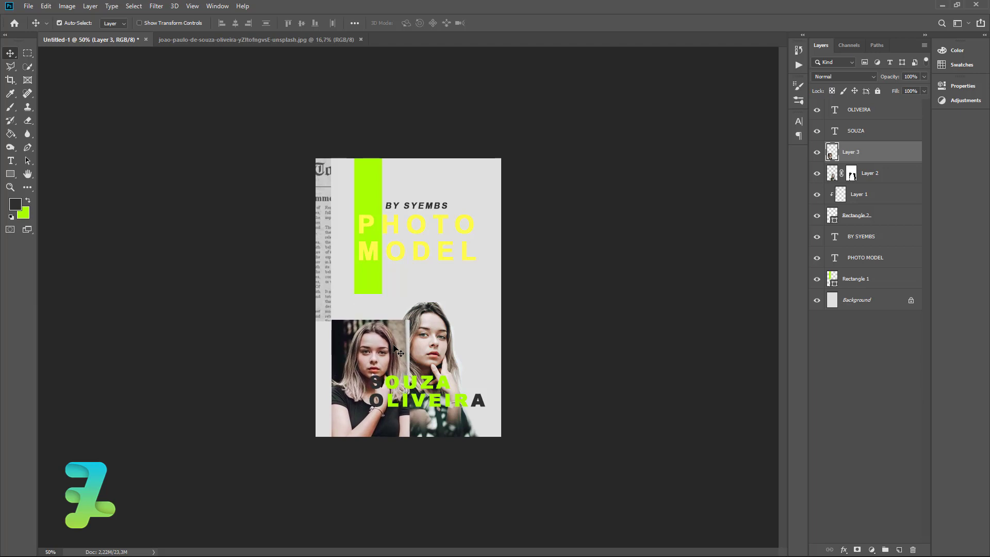
key("Up")
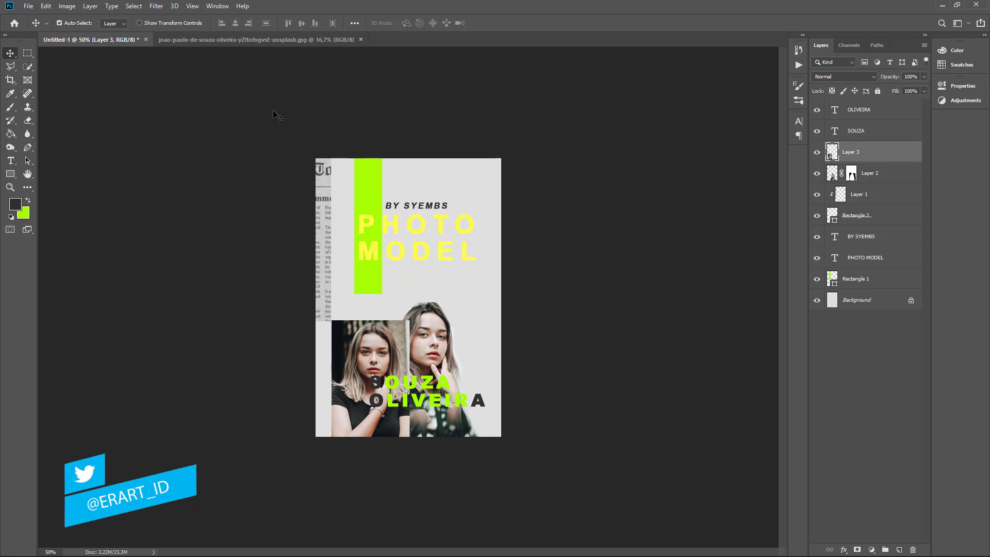
- Bring the second portrait photo into the poster as Layer 4, ready to resize
right_click(203, 42)
left_click(232, 83)
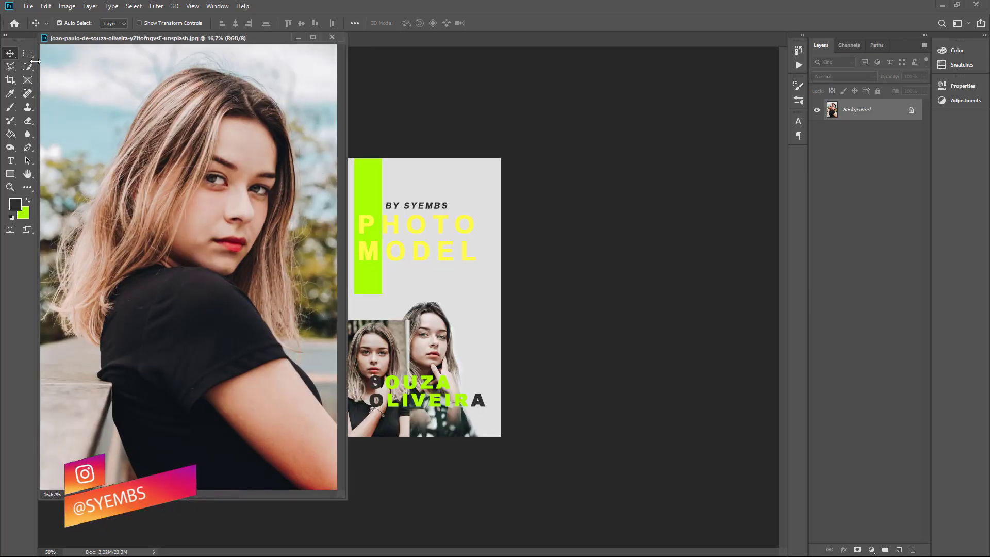
left_click_drag(186, 206, 422, 294)
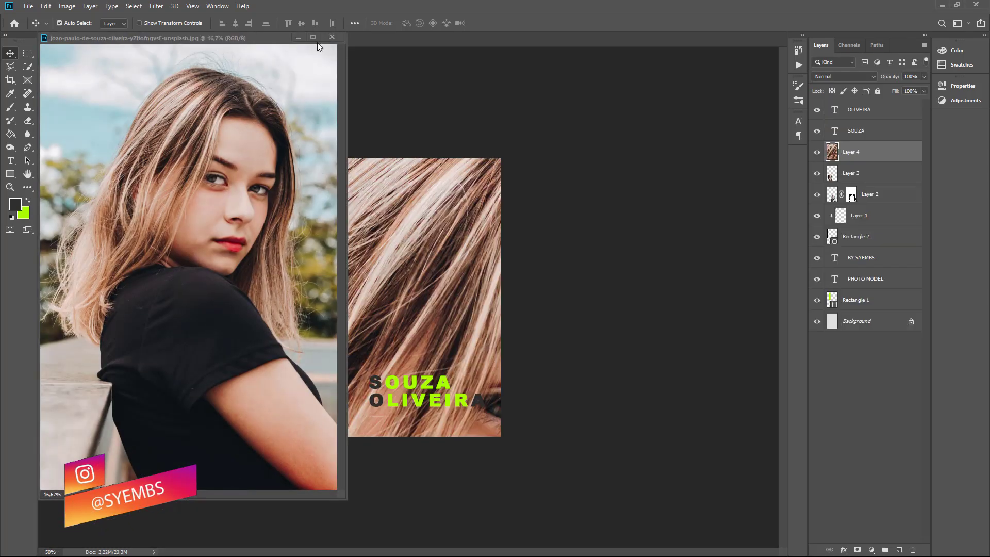
left_click(332, 37)
key("ctrl+t")
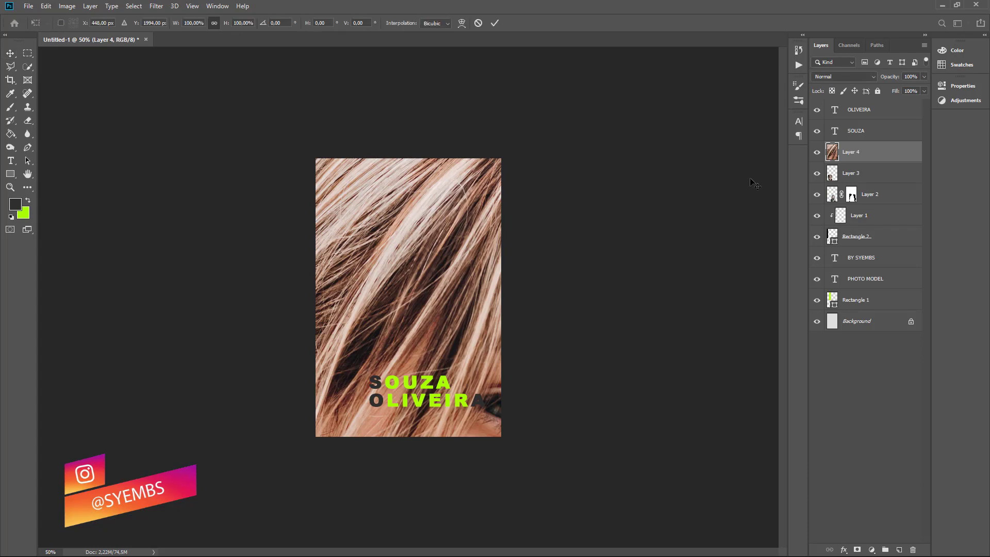
key("ctrl+minus")
key("ctrl+minus")
key("ctrl+minus")
key("ctrl+minus")
key("ctrl+minus")
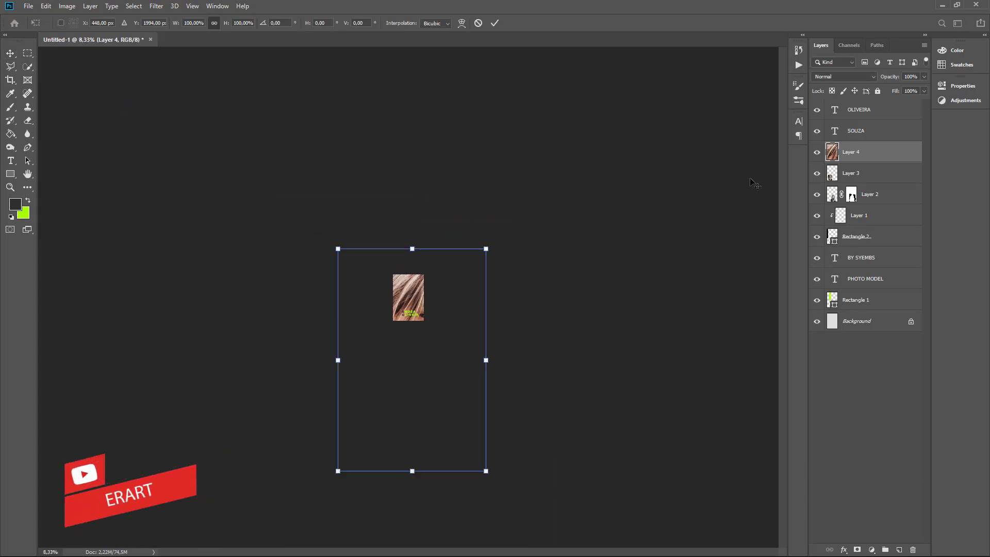
- Shrink Layer 4 to about 10%, rotate it -90°, and set it at the right edge
left_click_drag(487, 249, 422, 343)
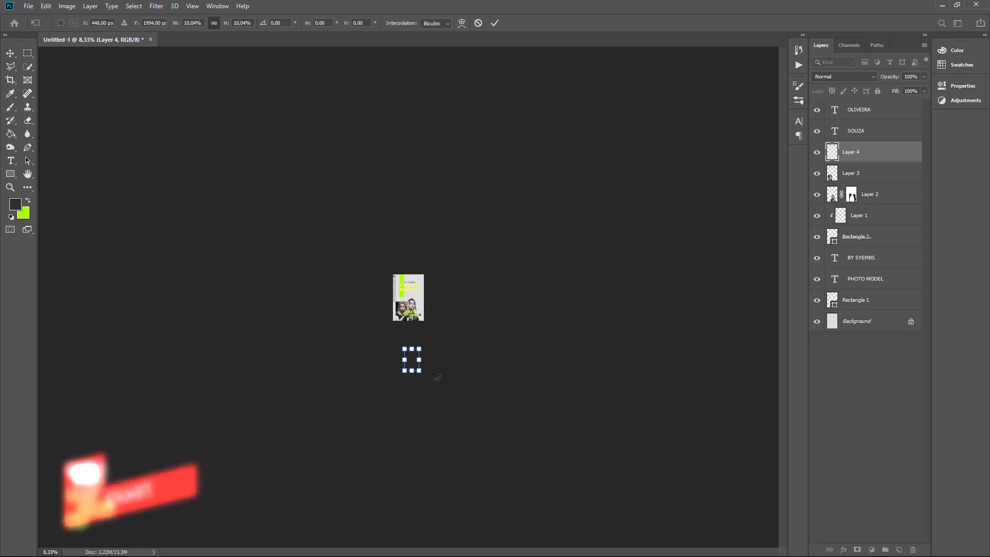
left_click_drag(426, 341, 475, 327)
mouse_move(416, 346)
left_mouse_down()
mouse_move(431, 331)
mouse_move(427, 291)
mouse_move(442, 303)
mouse_move(436, 294)
left_mouse_up()
key("ctrl+plus")
key("ctrl+plus")
key("ctrl+plus")
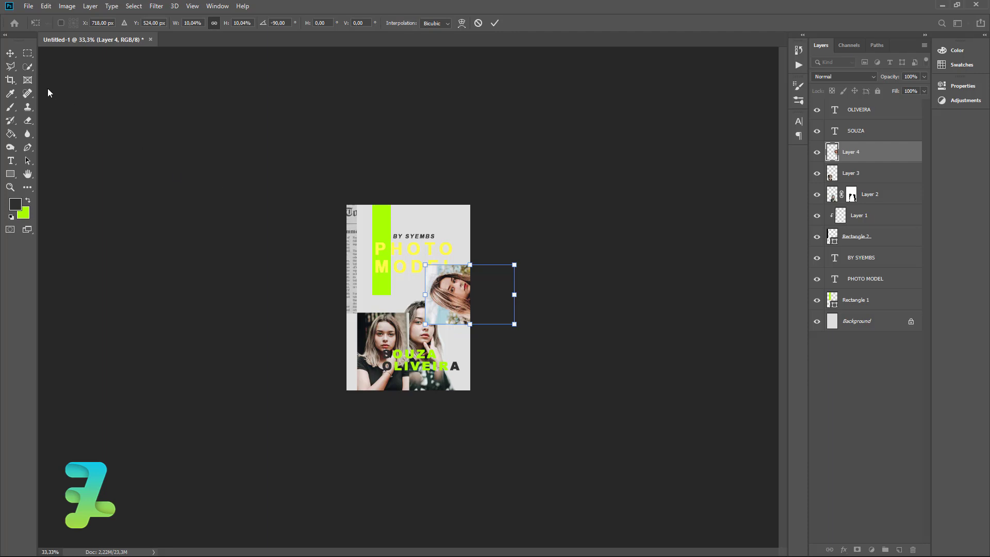
left_click(11, 53)
- Add a layer mask to Layer 4 and set the brush colour to black 000000
left_click(857, 549)
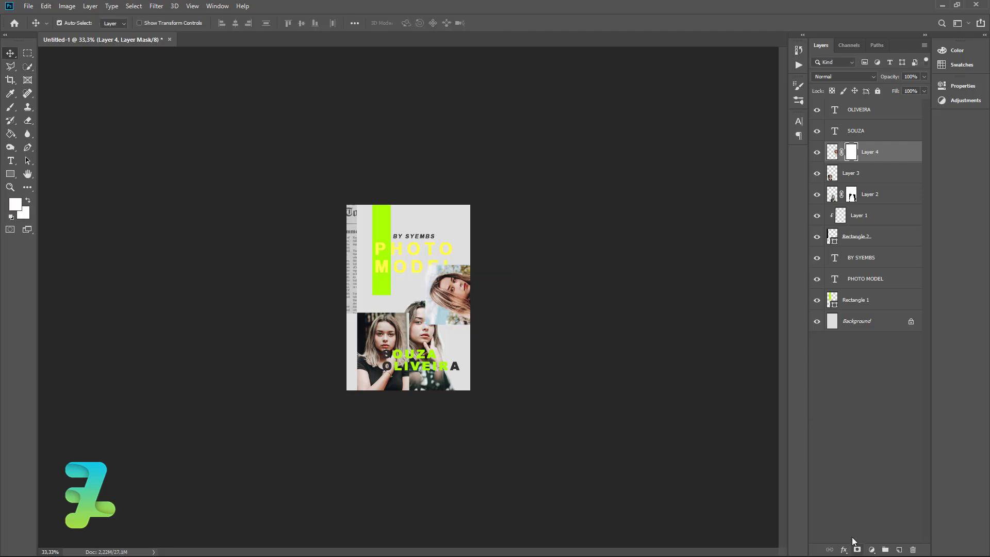
left_click(10, 107)
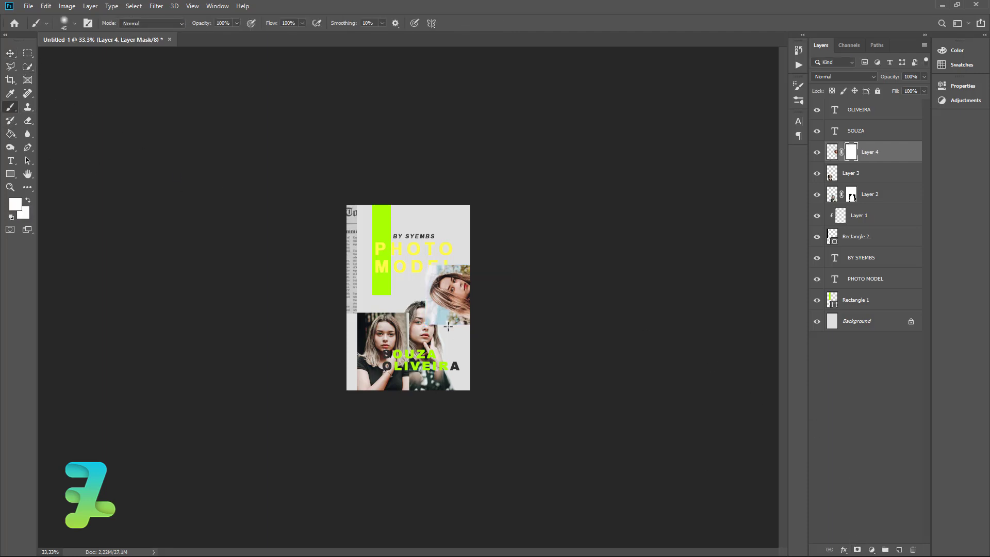
left_click(20, 204)
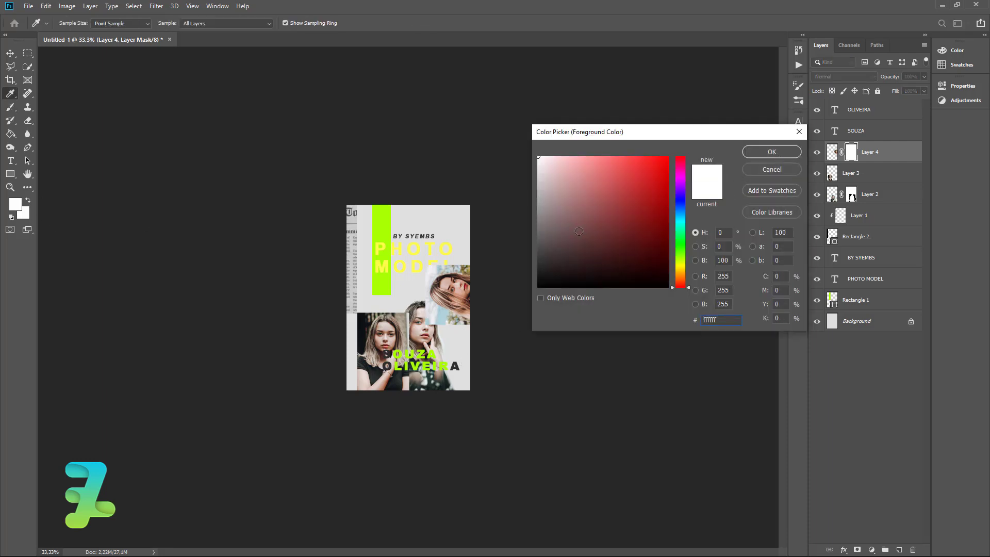
type("000000")
left_click(772, 151)
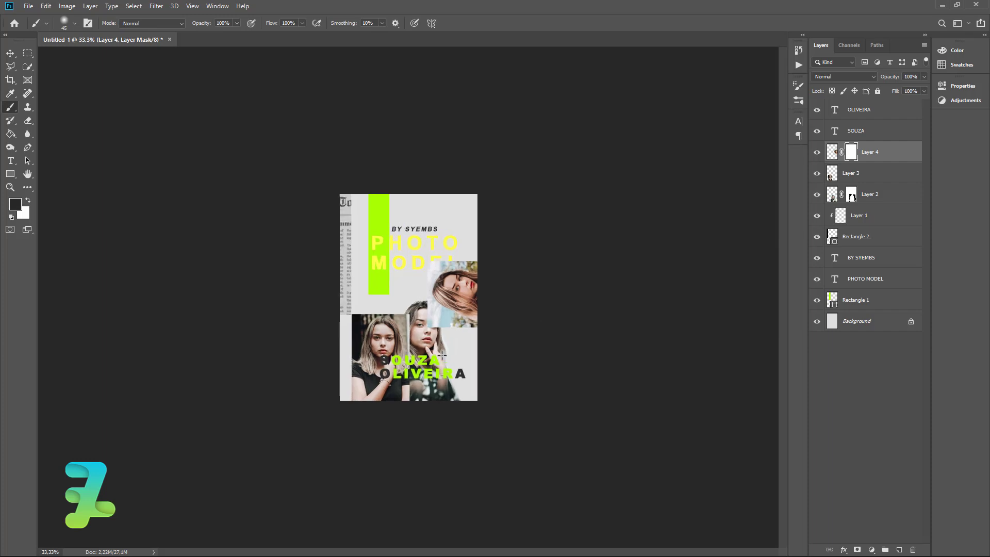
- Paint the mask to hide the portrait's edges and uncover the EL of MODEL
key("ctrl+plus")
mouse_move(426, 334)
left_mouse_down()
mouse_move(467, 323)
mouse_move(438, 315)
left_mouse_up()
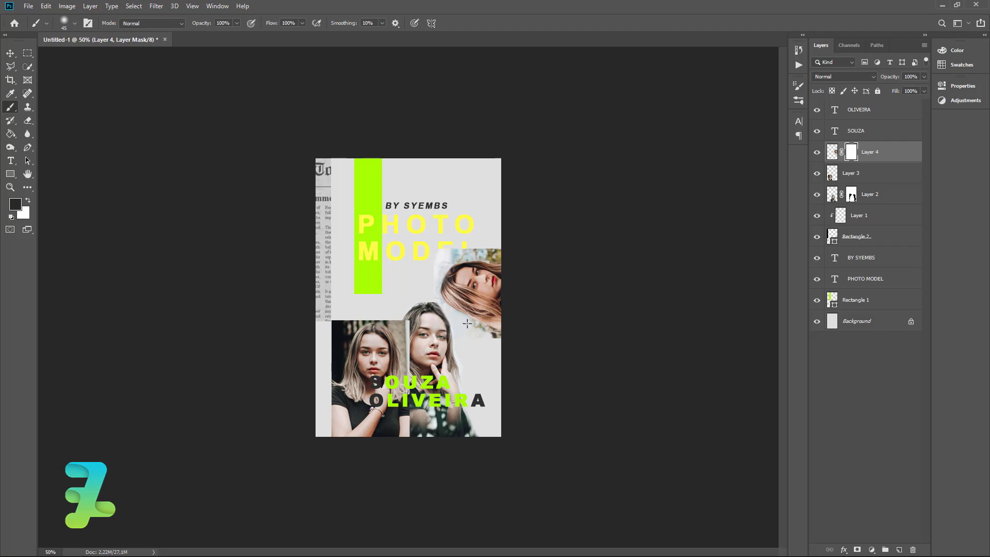
left_click_drag(483, 337, 501, 342)
left_click_drag(499, 249, 433, 254)
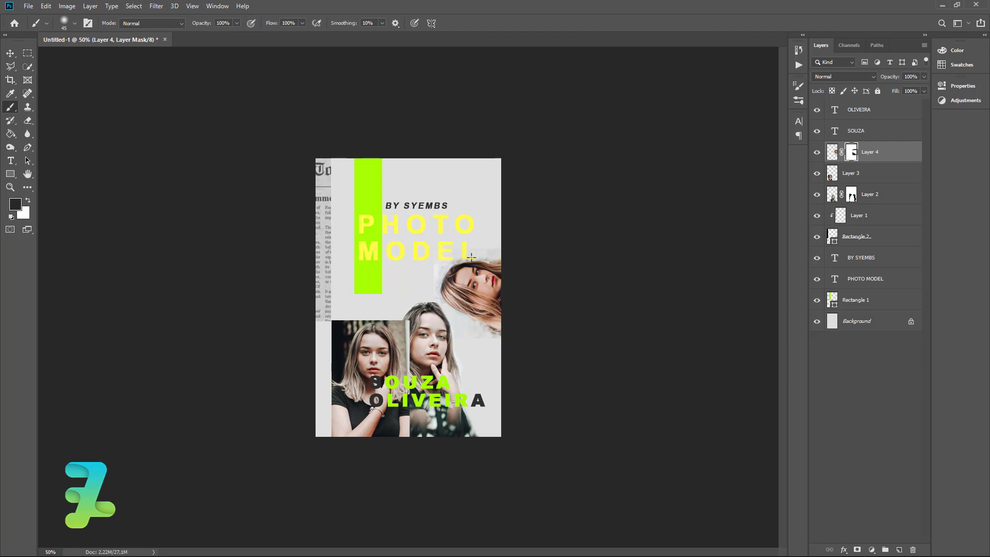
left_click_drag(471, 257, 433, 267)
left_click_drag(497, 344, 488, 338)
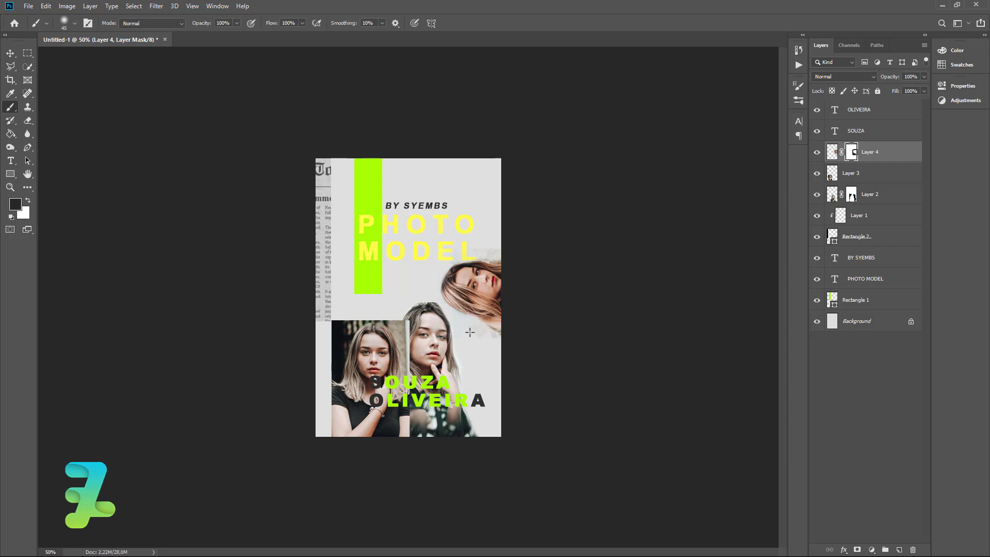
key("ctrl+z")
left_click(817, 153)
left_click(817, 153)
- Raise brush Smoothing to 100% and bring up the foreground colour chooser
left_click(382, 23)
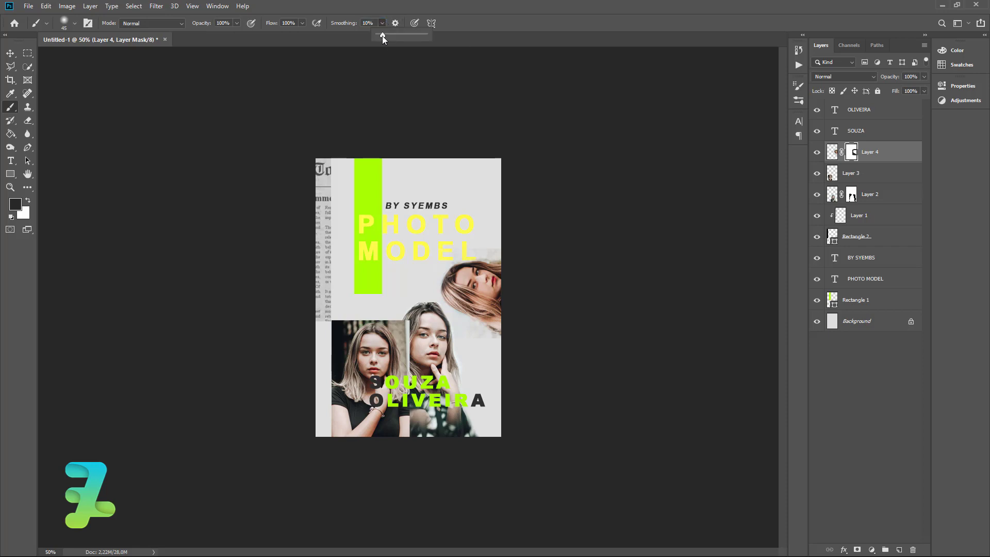
left_click_drag(383, 35, 466, 49)
left_click(386, 24)
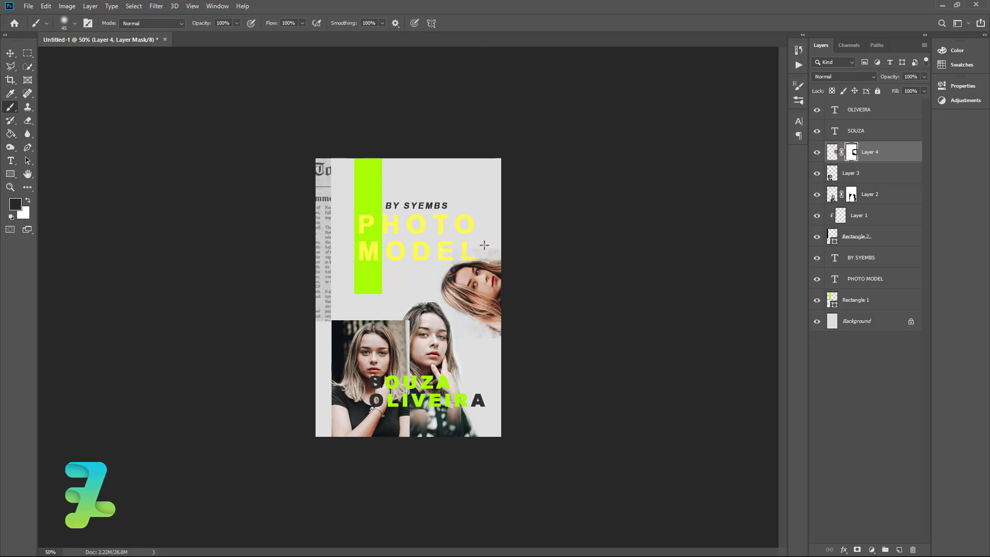
key("ctrl+plus")
key("ctrl+minus")
left_click(11, 204)
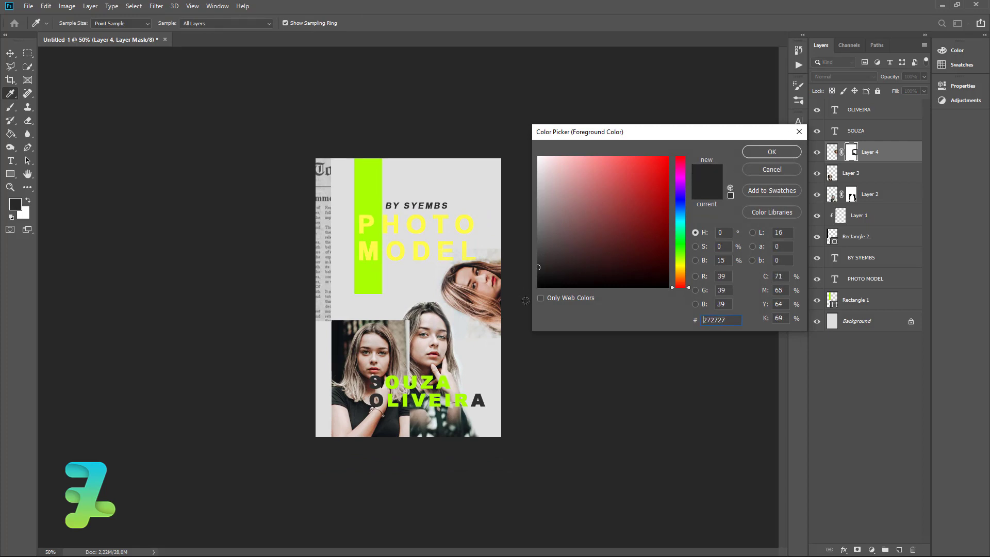
- Set the foreground colour to pure black 000000 and adjust the zoom
left_click_drag(561, 273, 540, 297)
left_click(765, 153)
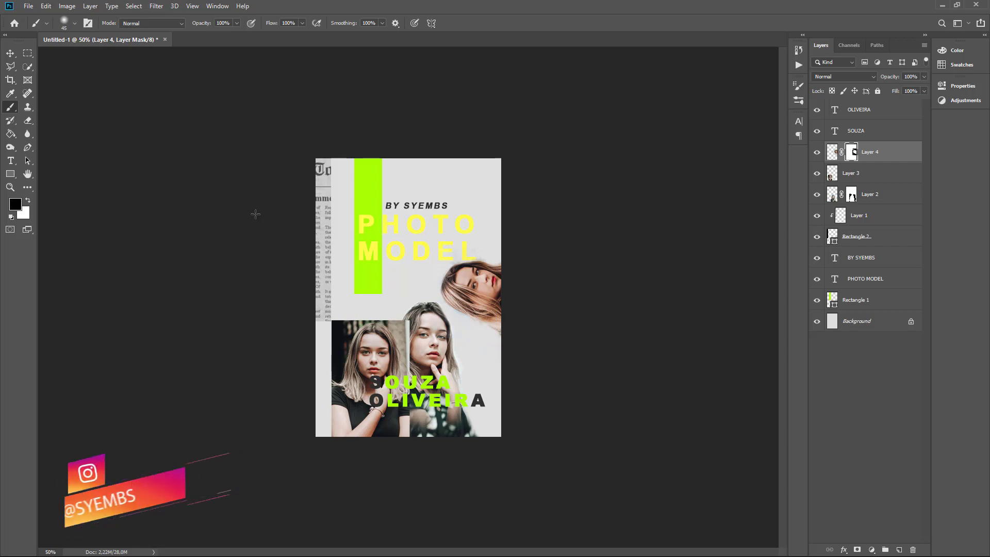
key("ctrl+minus")
key("ctrl+minus")
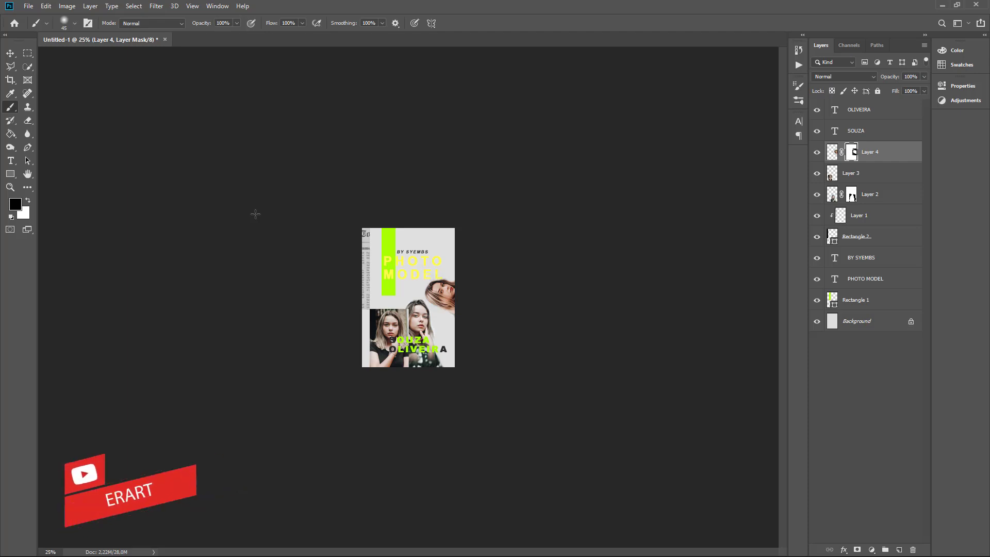
key("ctrl+plus")
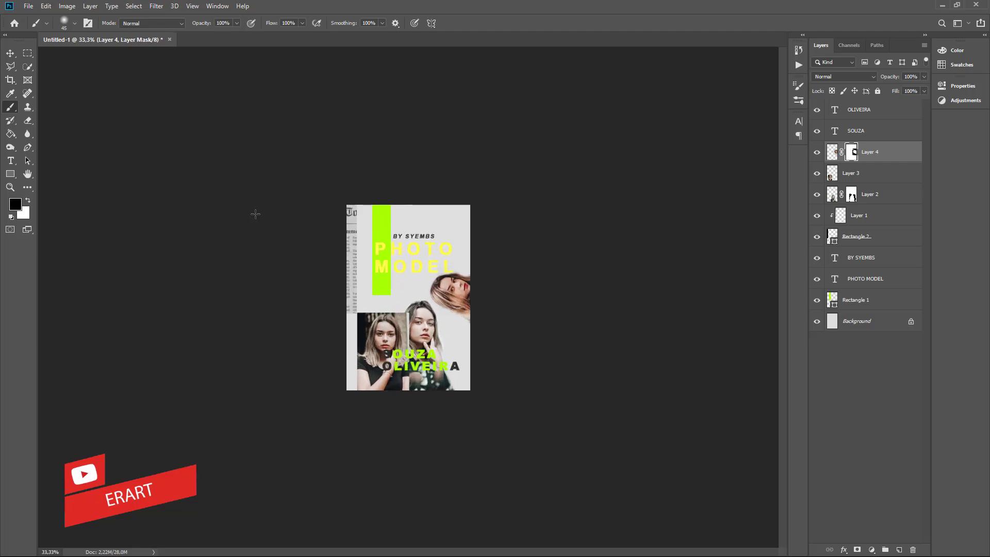
- Duplicate Rectangle 1, stack it above Layer 3 over the lower-left portrait, set to Multiply
key("v")
left_click(382, 213)
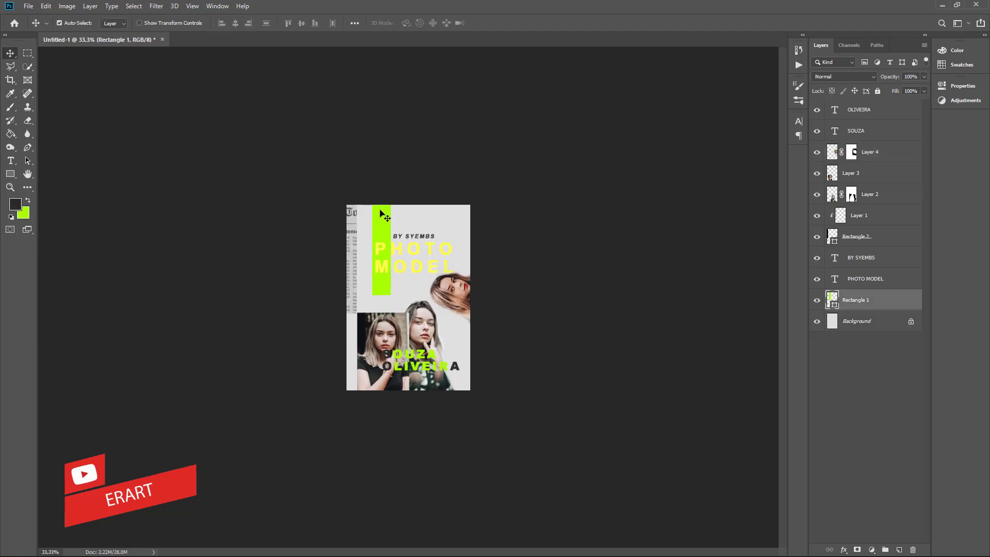
key("ctrl+j")
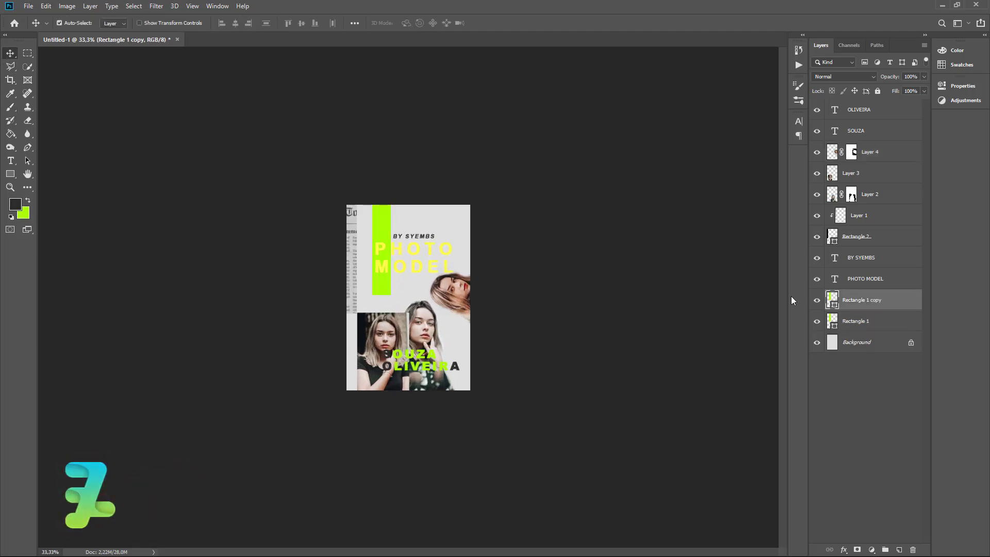
left_click_drag(832, 298, 832, 163)
left_click_drag(368, 269, 354, 367)
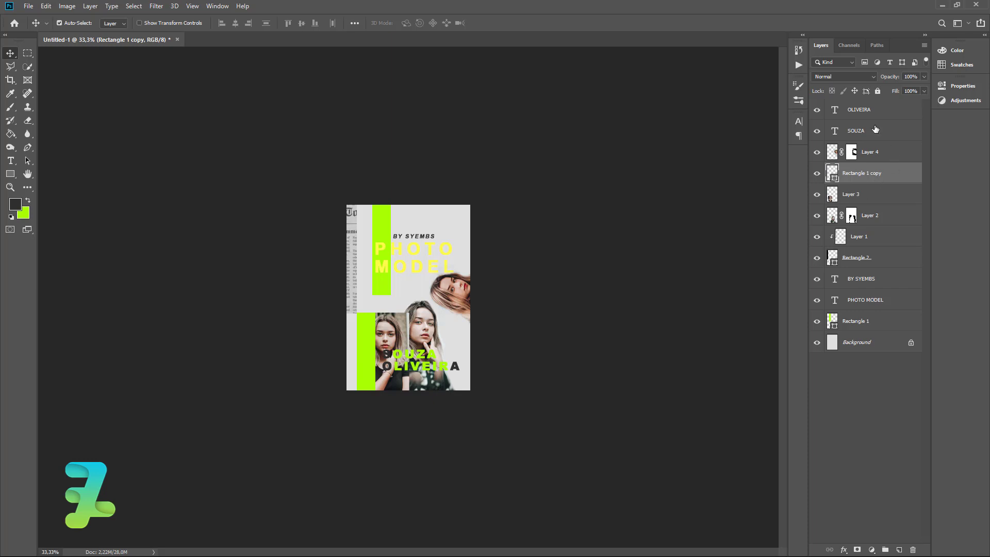
left_click(872, 76)
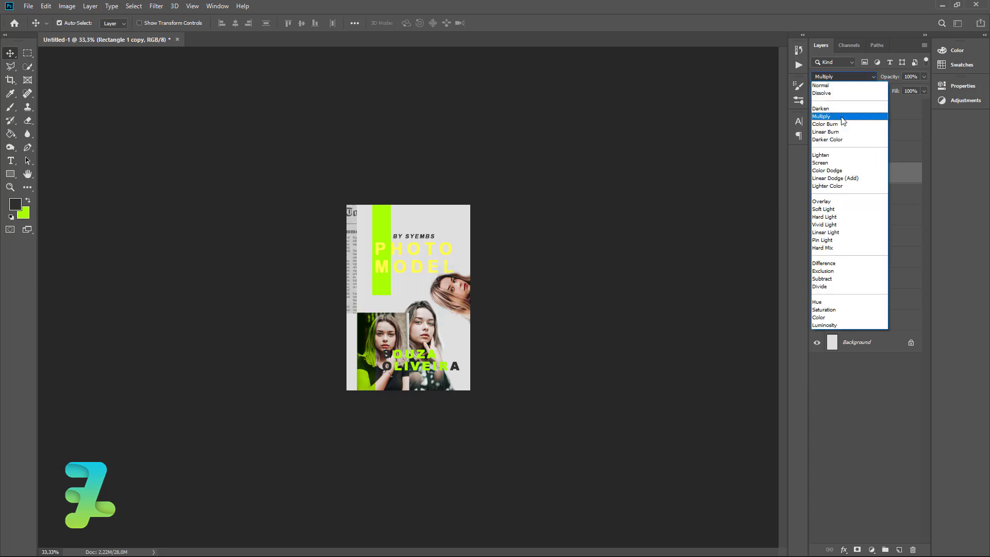
left_click(842, 116)
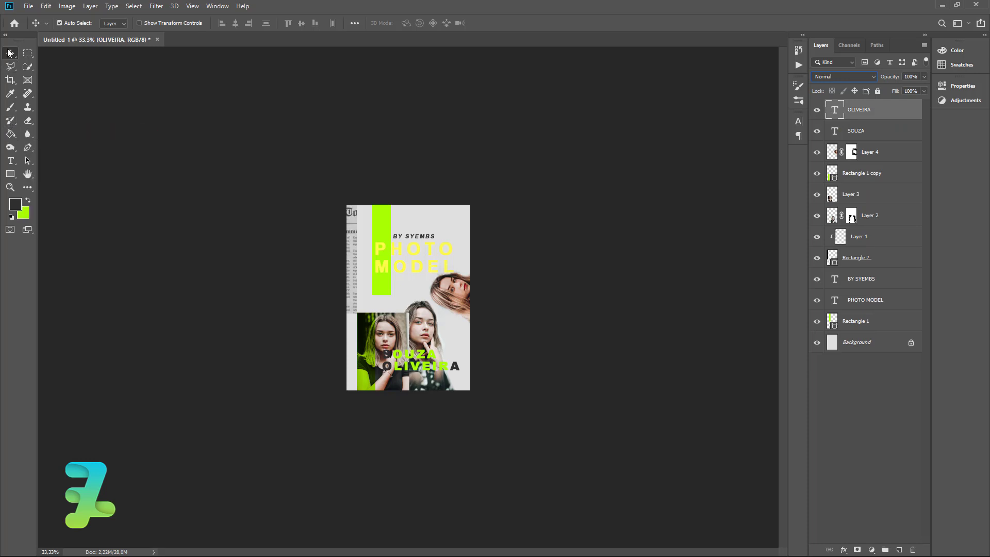
- Replace the PHOTO MODEL title text with a single yellow letter P
left_click(417, 252)
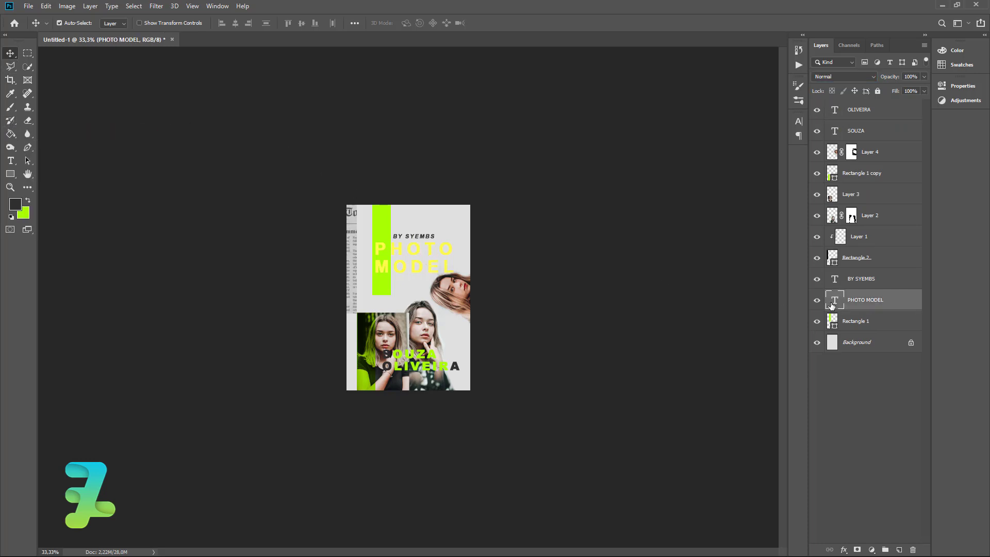
double_click(832, 306)
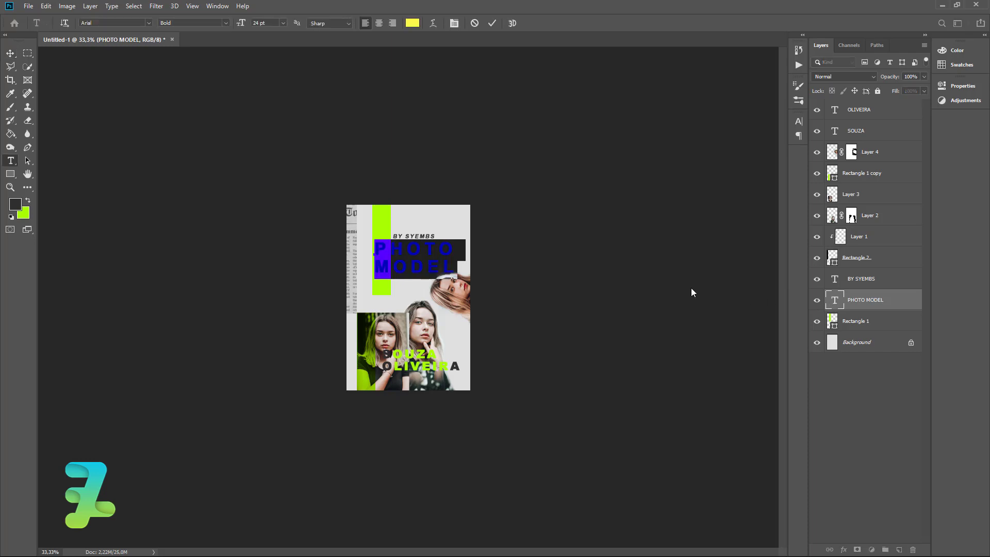
key("Delete")
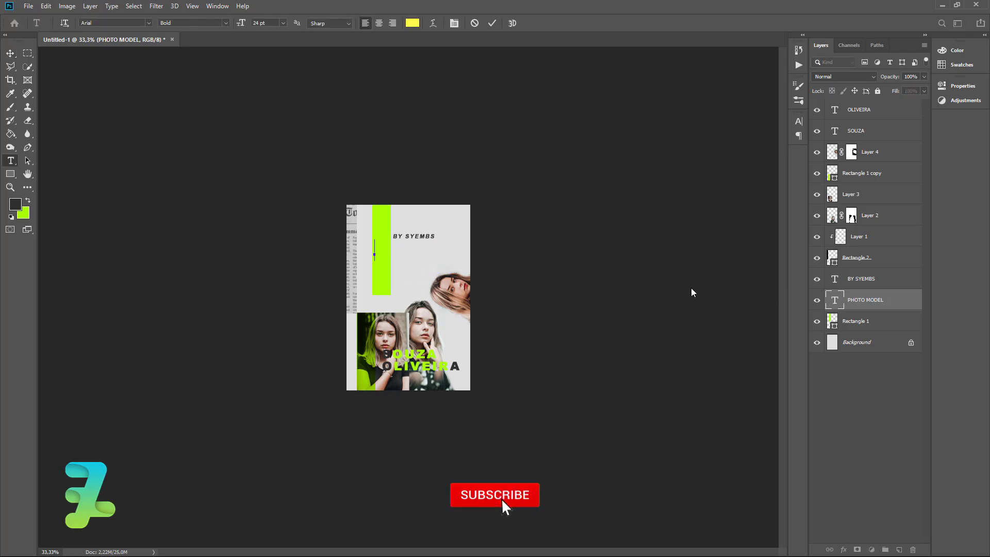
type("P")
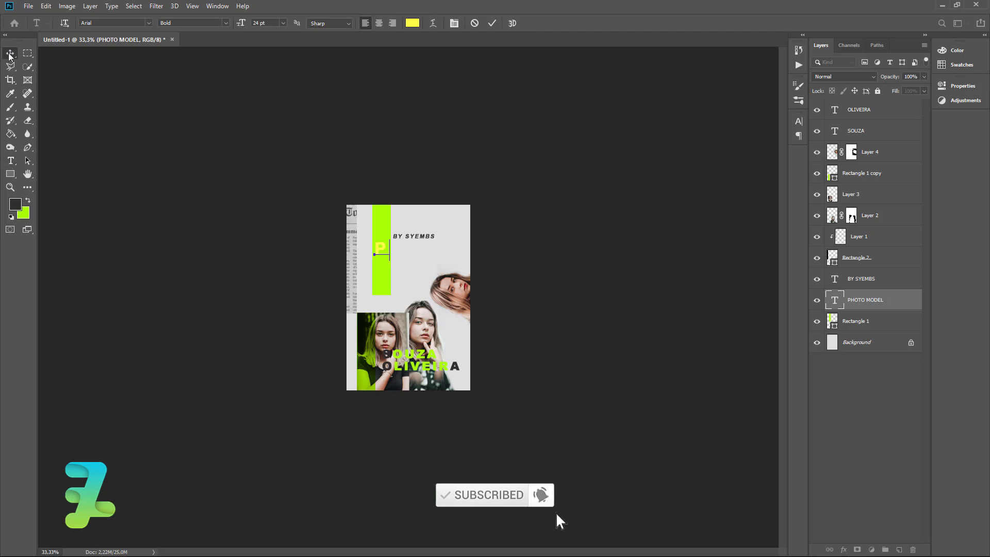
left_click(10, 53)
left_click(414, 236, "ctrl")
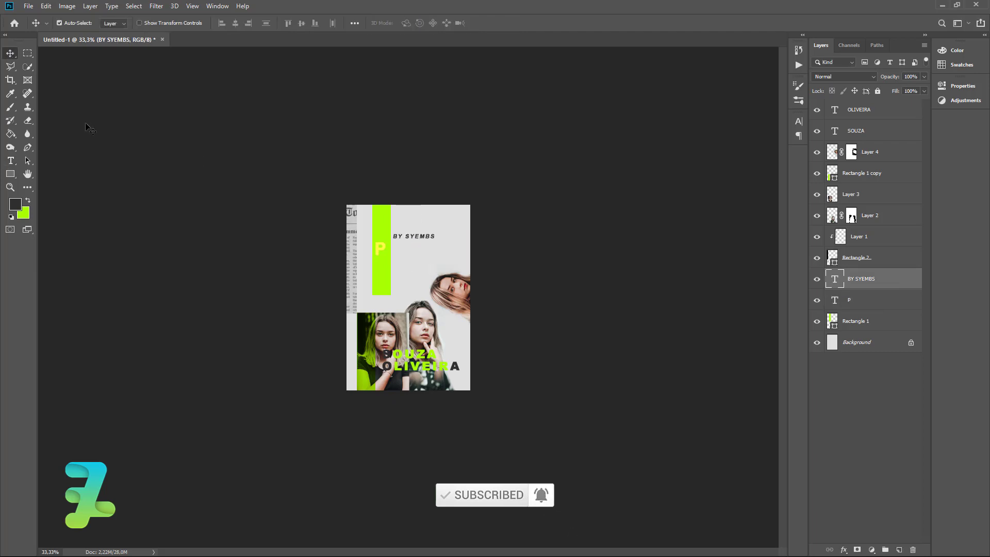
double_click(835, 300)
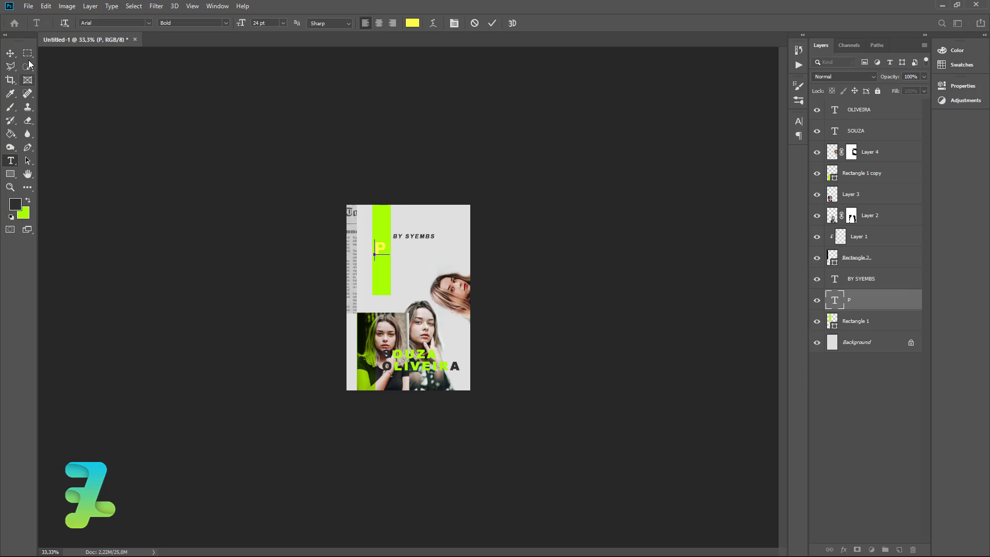
left_click(7, 55)
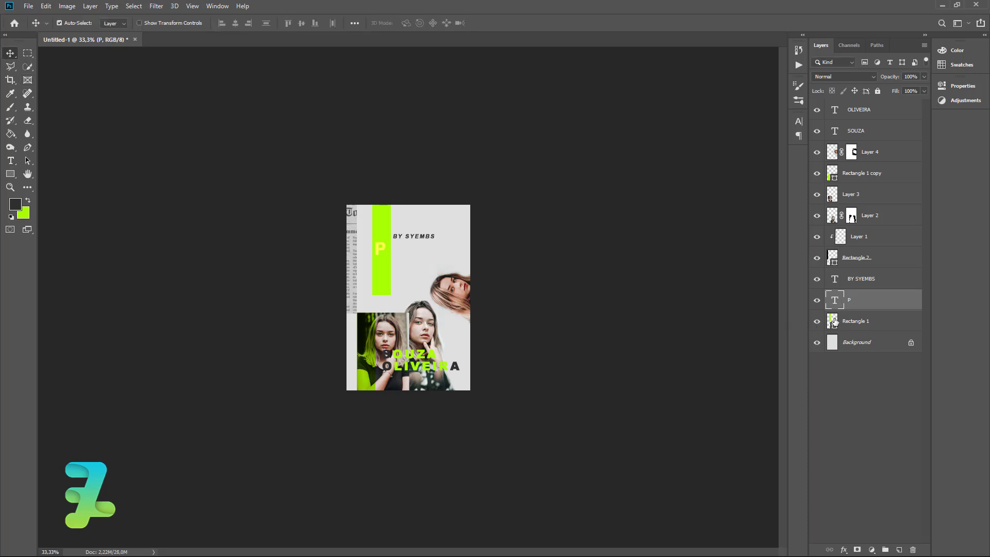
- Nudge the lime bar with P, then the byline text with P, into position
left_click(834, 322, "shift")
key("shift+Up")
key("shift+Up")
key("shift+Up")
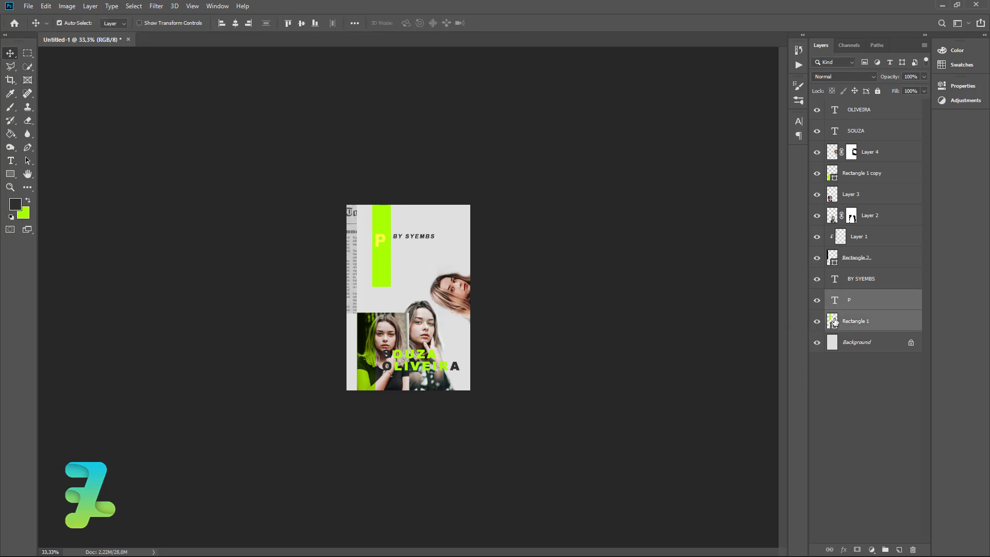
key("shift+Right")
key("shift+Down")
key("shift+Down")
key("shift+Down")
key("shift+Left")
left_click(836, 281, "shift")
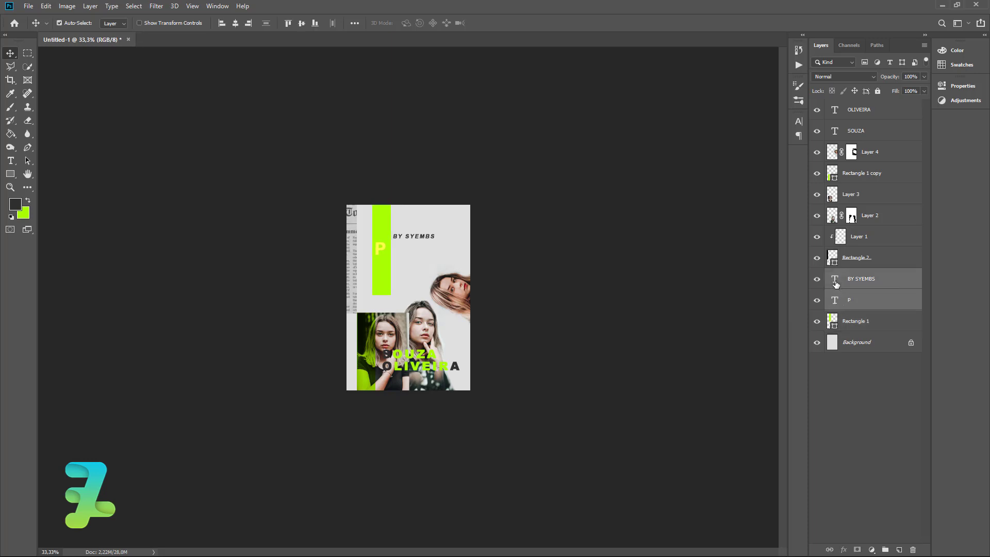
key("shift+Up")
key("shift+Up")
key("shift+Up")
key("shift+Up")
key("shift+Up")
key("shift+Up")
key("Right")
key("Right")
key("Right")
key("Right")
key("Right")
key("Right")
key("Right")
key("Right")
key("Right")
- Duplicate the P letter layer and drag the copy lower inside the lime bar
right_click(835, 302)
key("Escape")
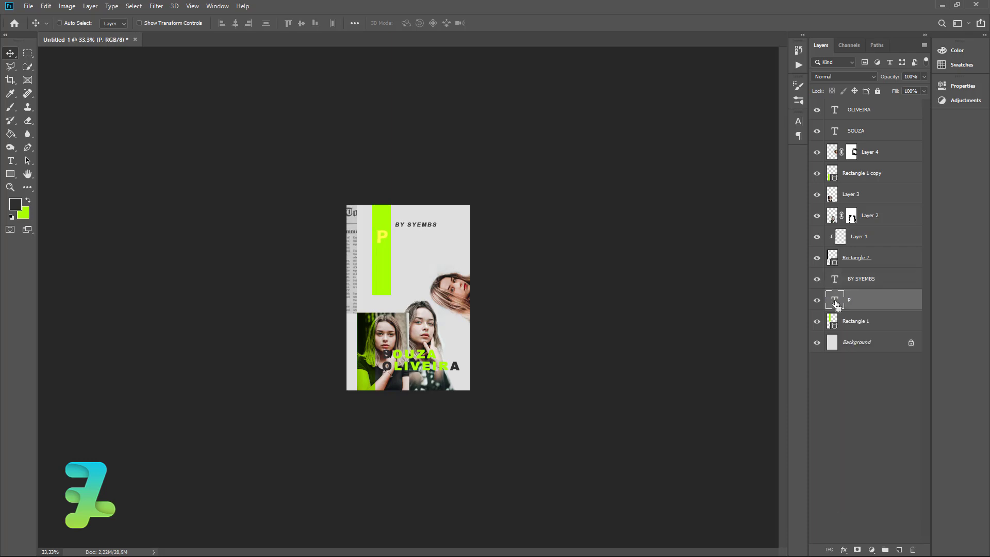
key("ctrl+j")
mouse_move(381, 243)
left_mouse_down()
mouse_move(376, 265)
mouse_move(345, 216)
mouse_move(344, 182)
mouse_move(354, 209)
left_mouse_up()
left_click(376, 267, "ctrl+shift")
key("ctrl+plus")
- Change the P copy into a centre-aligned letter M
left_click(835, 300)
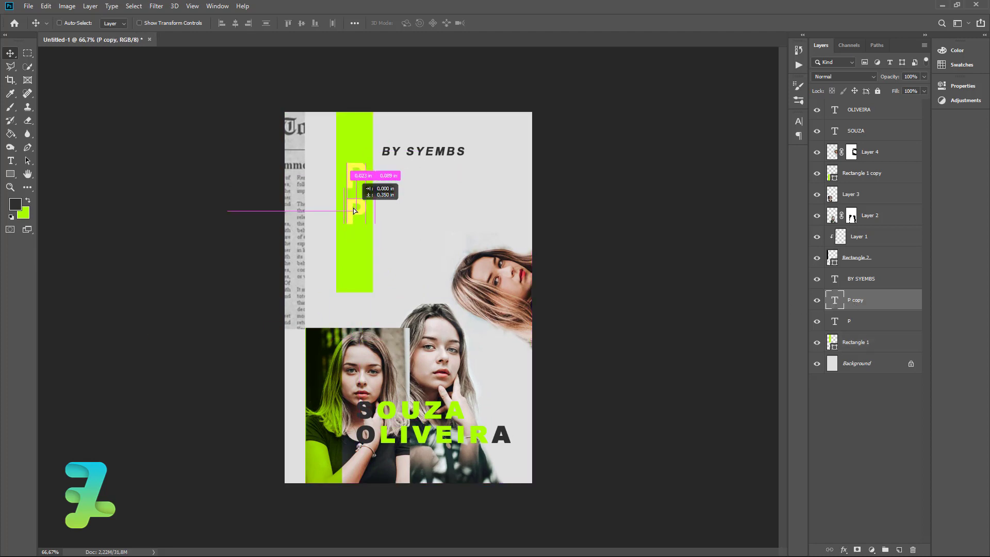
double_click(828, 301)
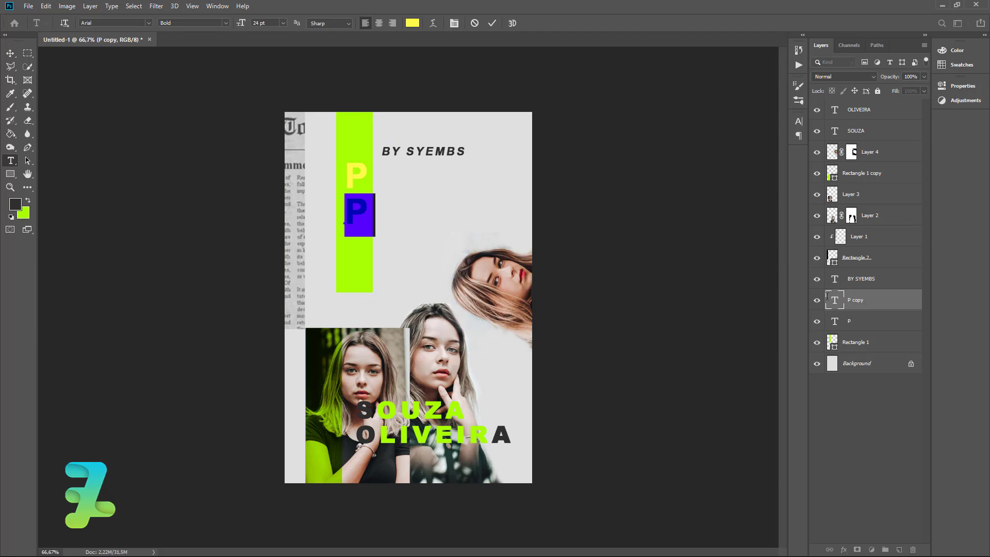
type("M")
left_click(10, 54)
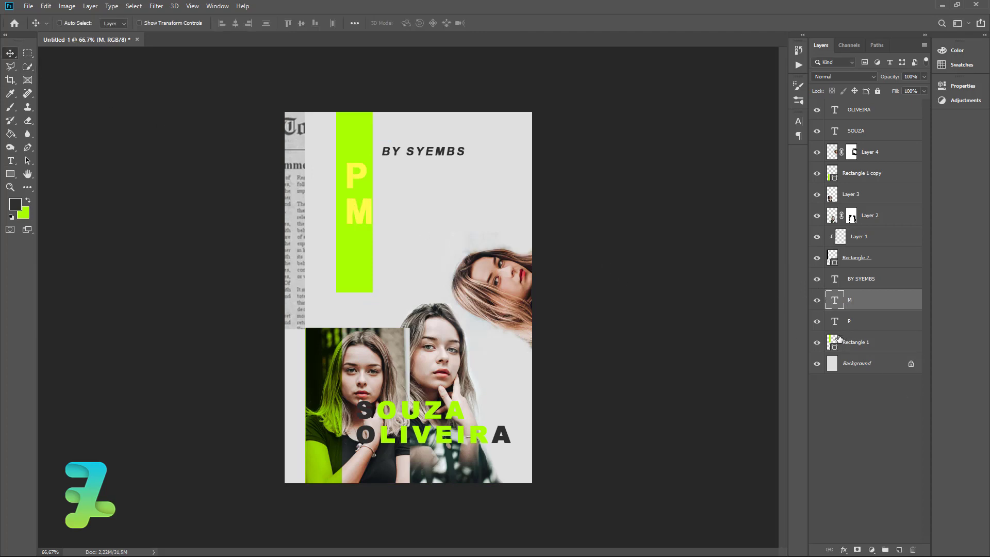
double_click(833, 341)
left_click(779, 171)
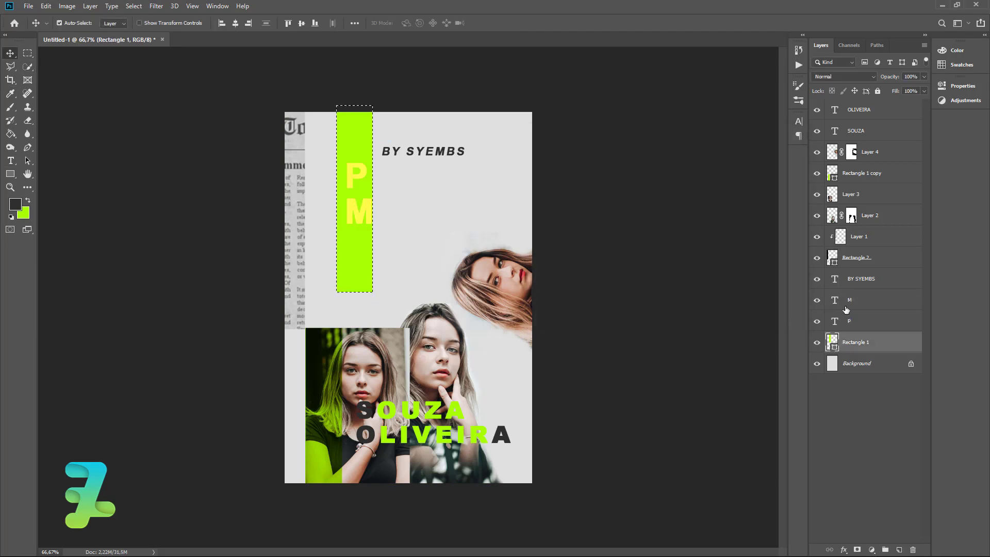
double_click(835, 300)
left_click(373, 22)
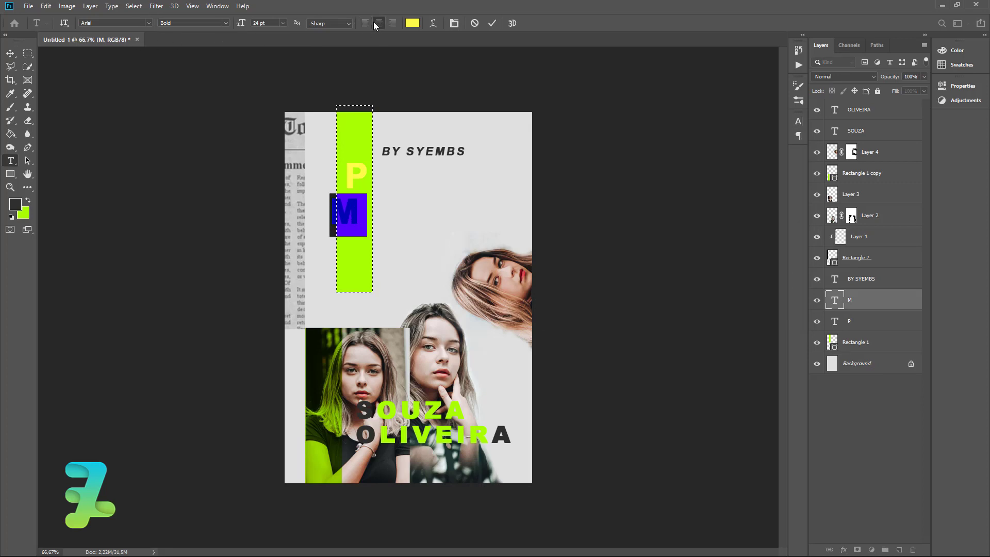
left_click(10, 53)
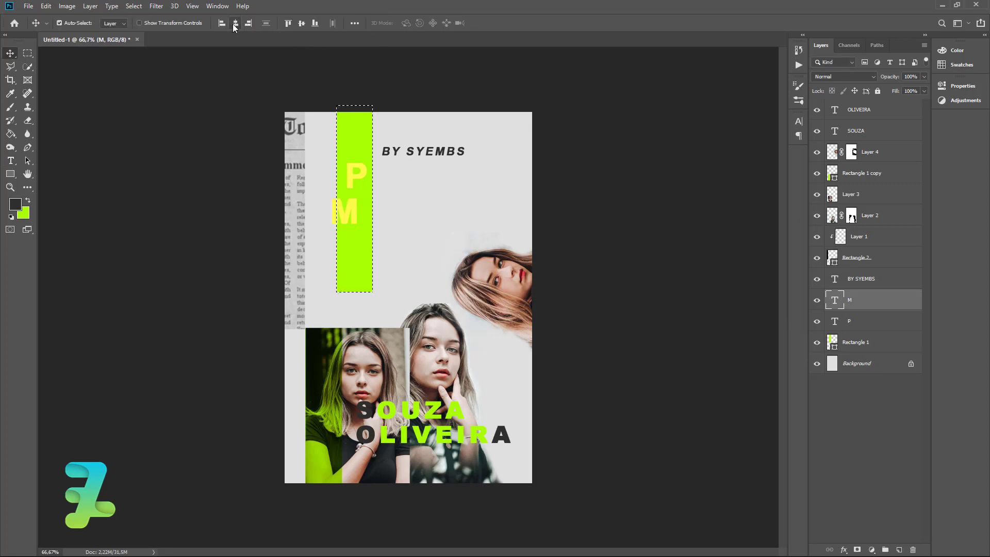
- Centre M and P horizontally in the lime bar, then place a P copy right of the bar
left_click(234, 23)
key("ctrl+d")
left_click(827, 319)
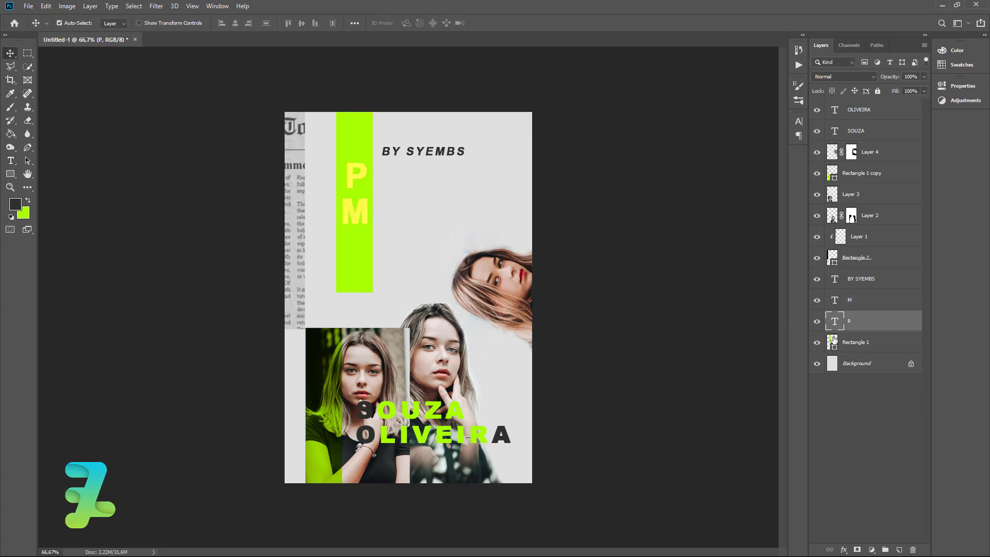
left_click(833, 342, "ctrl")
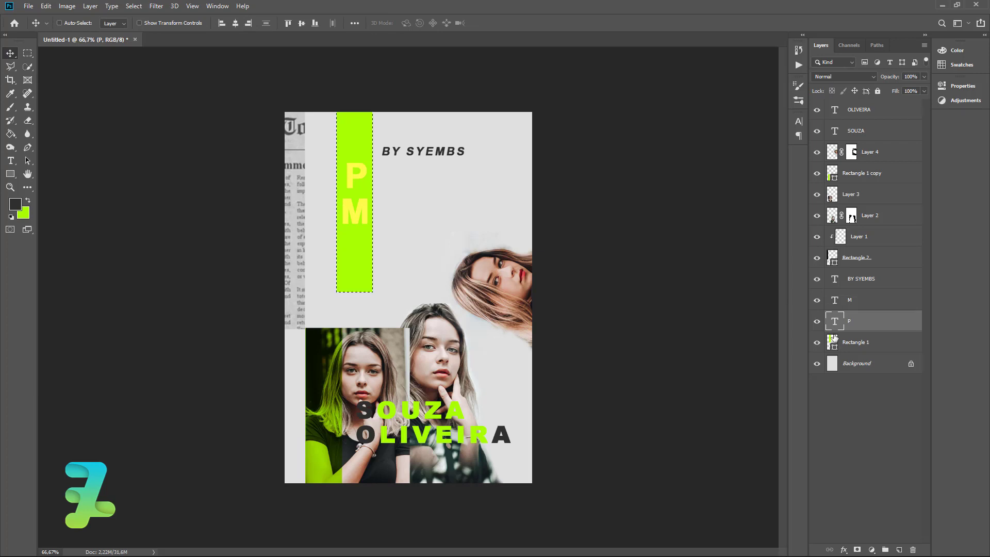
left_click(235, 23)
key("ctrl+d")
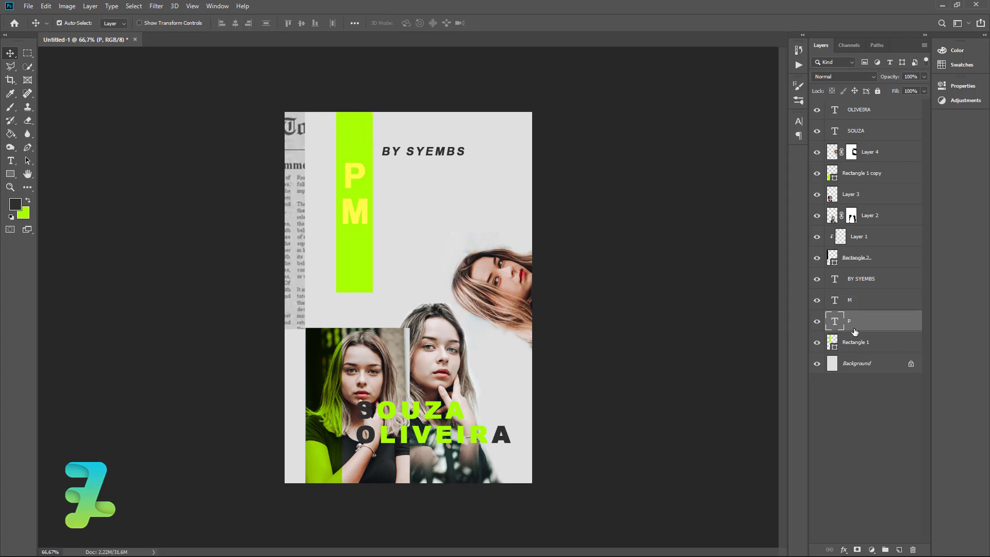
key("ctrl+j")
left_click_drag(363, 184, 402, 185)
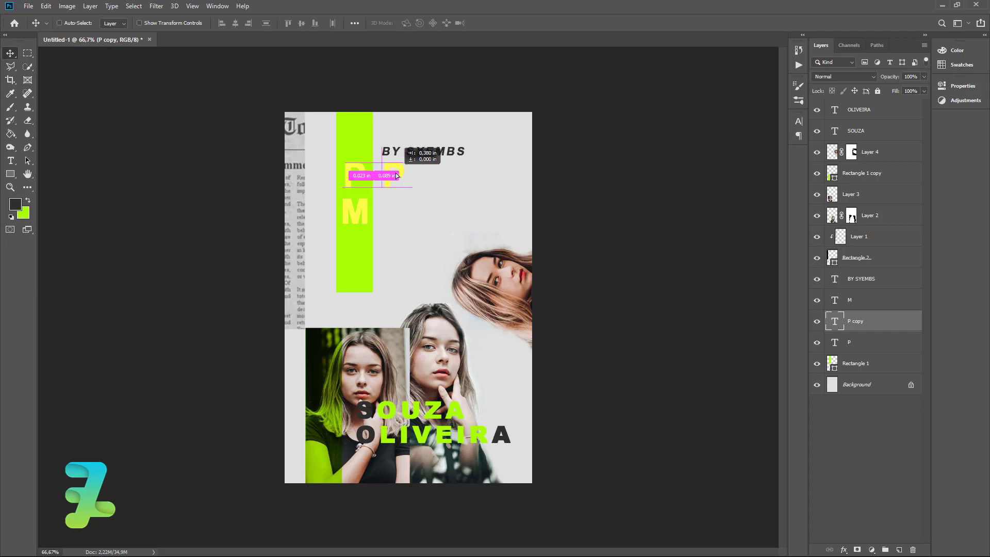
- Retype the P copy as HOTO with tracking tightened to -20
double_click(836, 321)
type("HOTO")
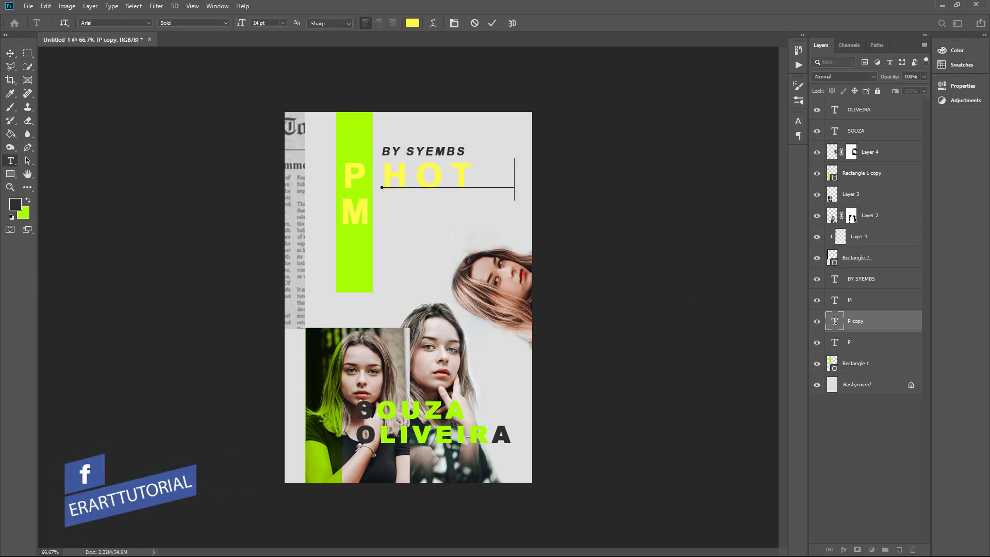
key("ctrl+a")
left_click(454, 23)
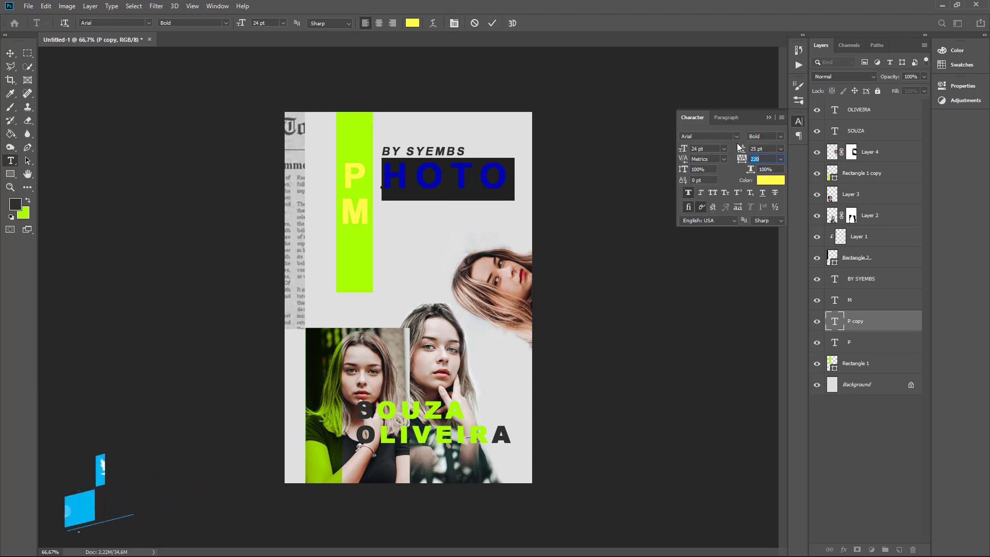
mouse_move(741, 159)
left_mouse_down()
mouse_move(729, 161)
mouse_move(742, 161)
left_mouse_up()
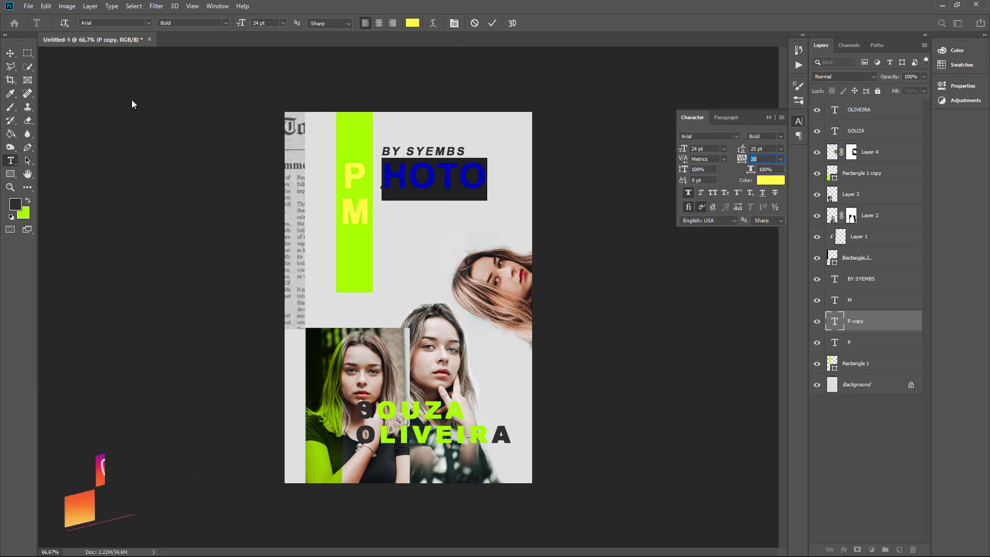
left_click(17, 53)
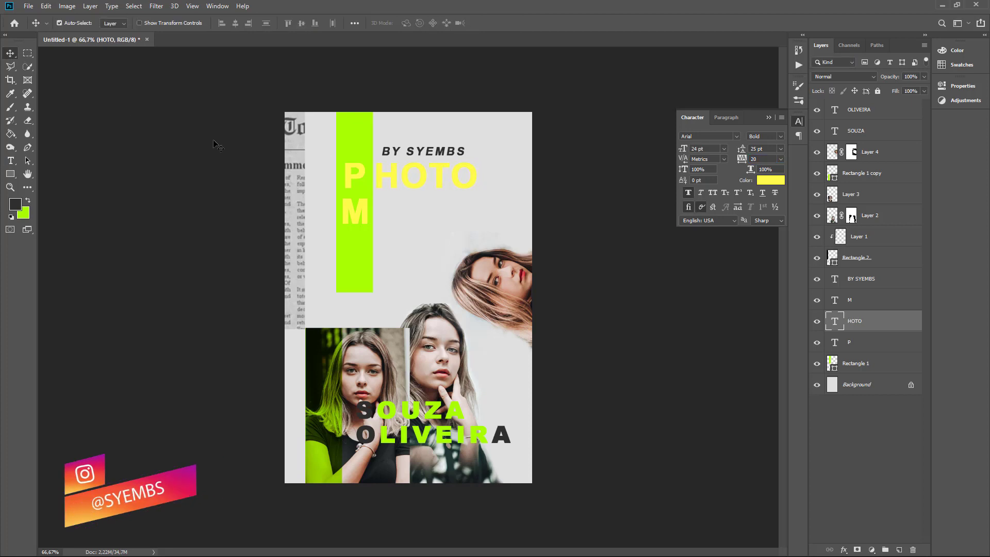
- Alt-drag a copy of HOTO below it and retype it as ODEL
mouse_move(444, 176)
left_mouse_down()
mouse_move(455, 178)
mouse_move(455, 214)
left_mouse_up()
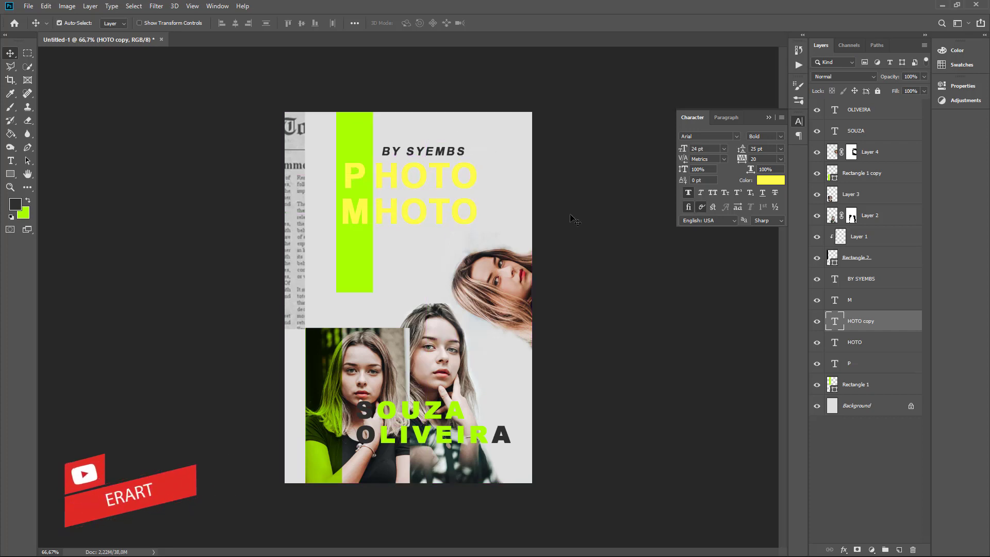
double_click(833, 322)
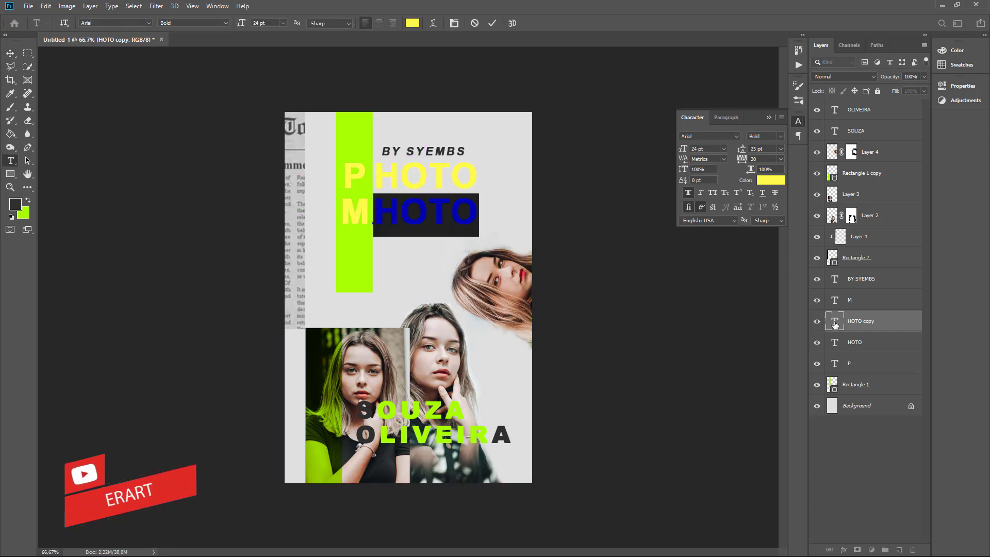
type("ODEL")
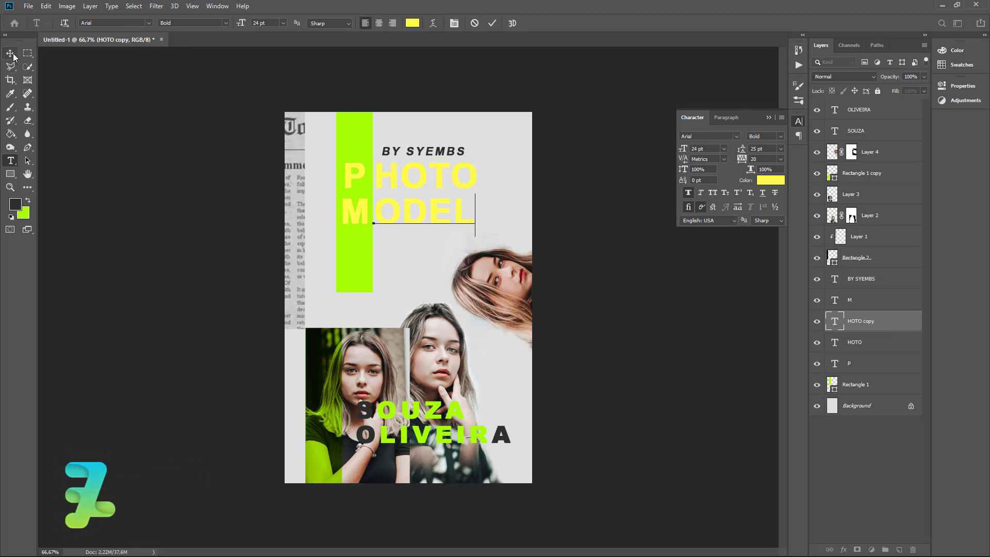
left_click(11, 53)
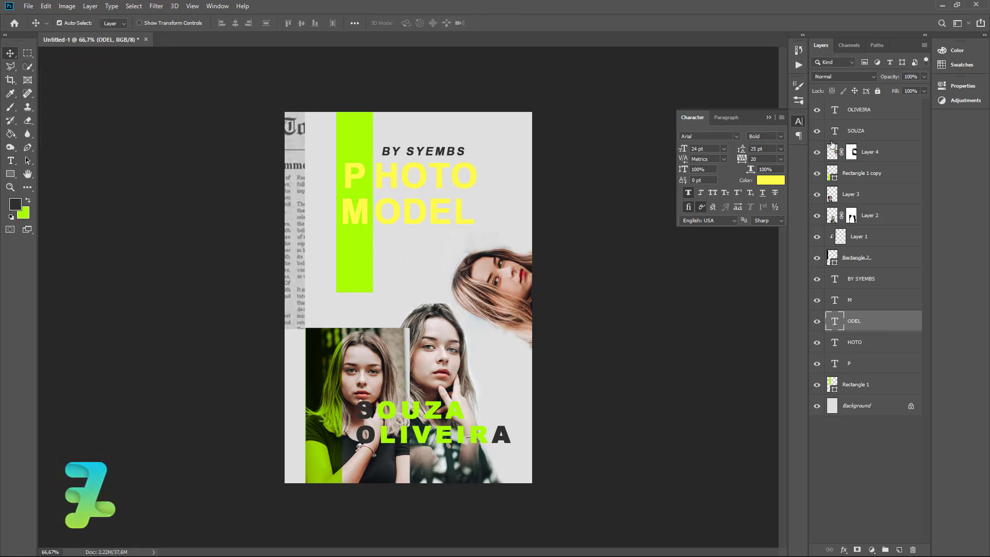
left_click(770, 117)
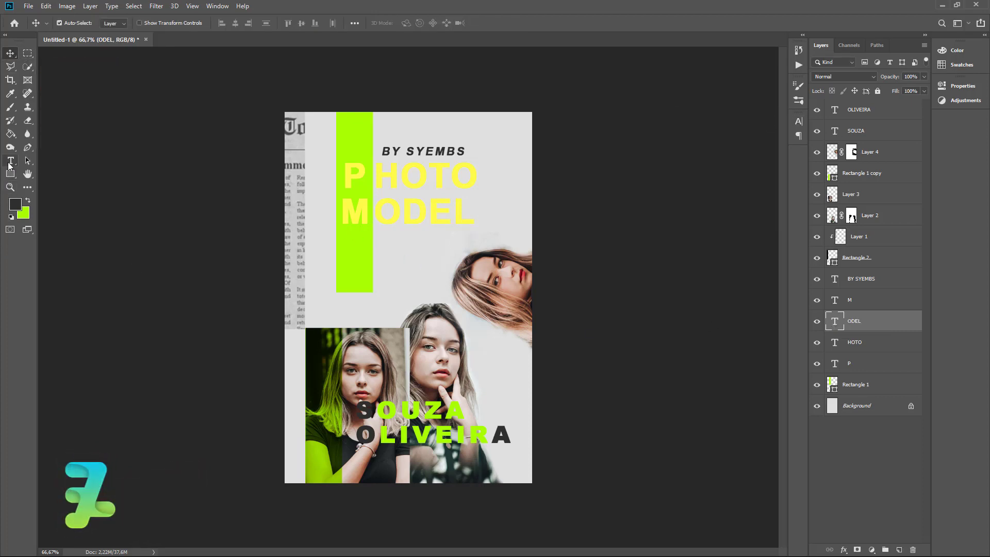
left_click(10, 161)
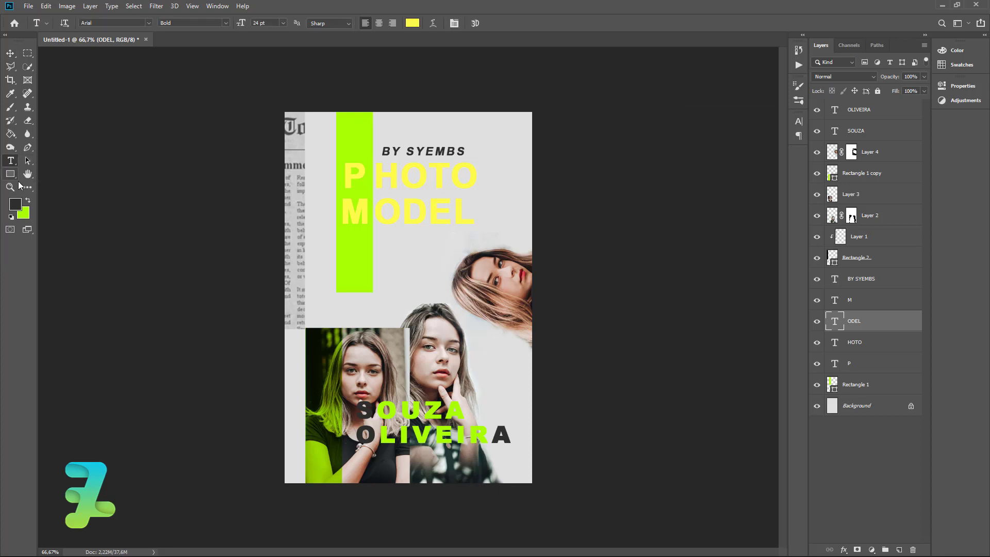
- Add a dark, italic, 6 pt 'Location' line under the MODEL title
left_click(376, 246)
left_click(226, 22)
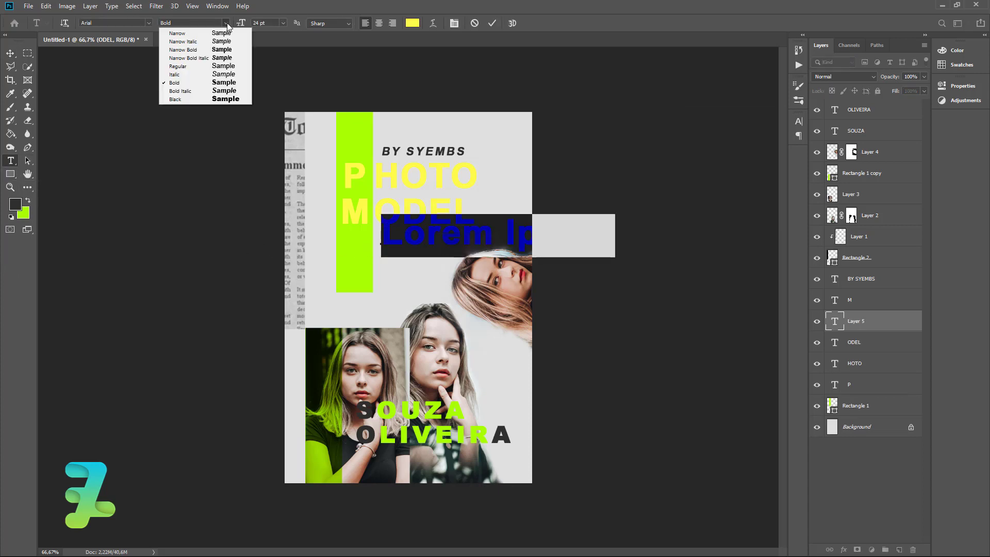
left_click(231, 76)
type("IOCA")
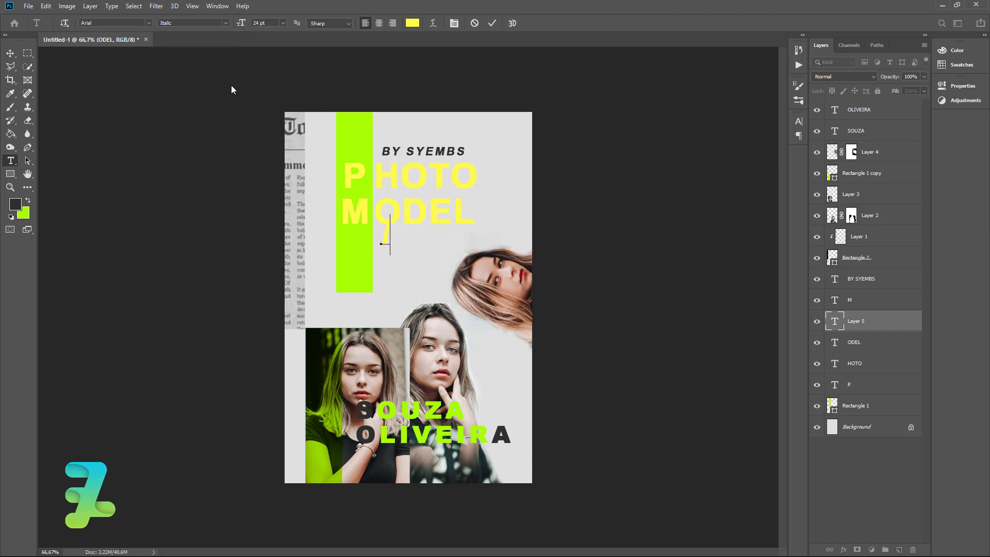
key("BackSpace")
key("BackSpace")
key("BackSpace")
type("Loc")
type("ation")
key("ctrl+a")
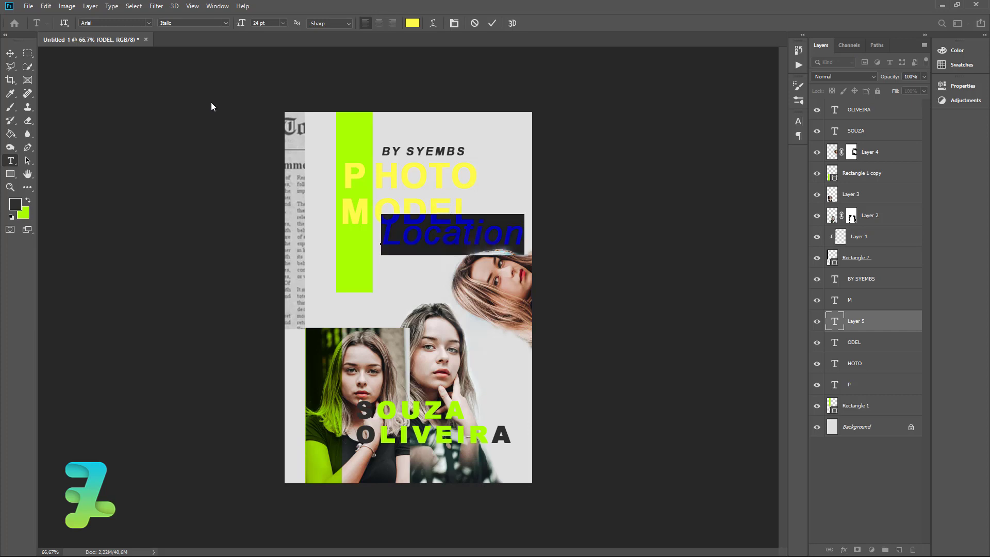
key("alt+BackSpace")
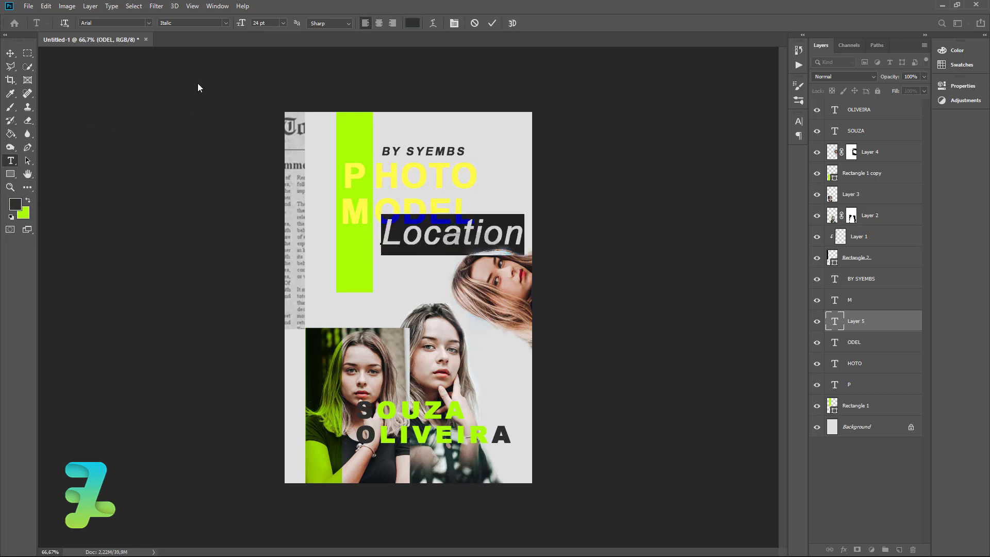
left_click(283, 24)
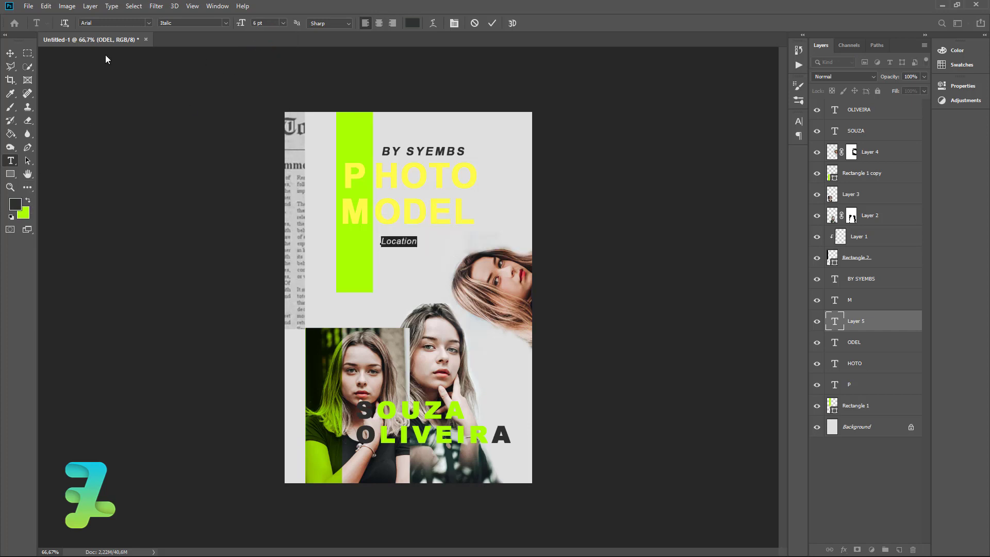
key("ctrl+Return")
- Nudge the Location line slightly left and up
key("v")
key("Left")
key("Left")
key("Left")
key("Up")
key("Up")
key("Up")
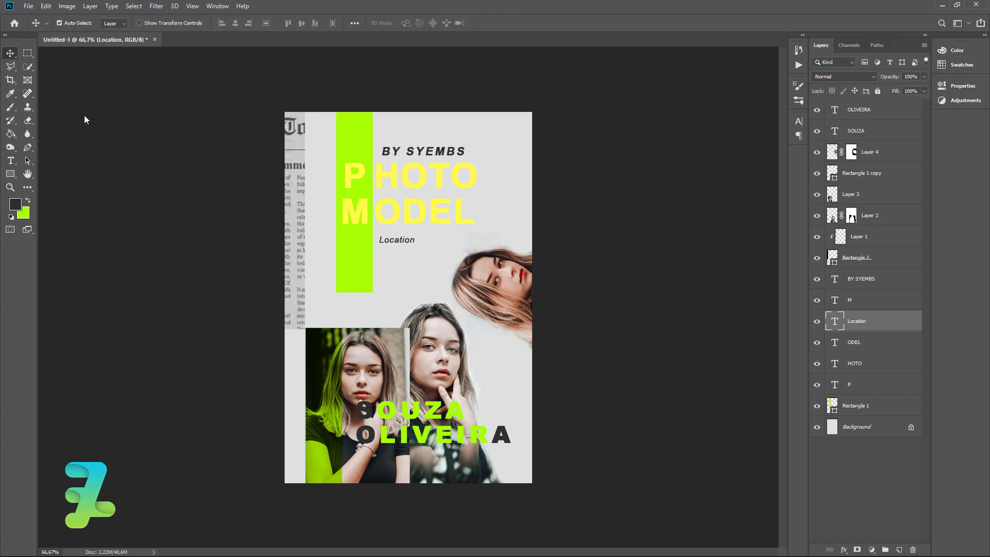
key("Up")
key("Up")
key("Up")
key("Up")
key("Up")
key("Up")
key("Up")
key("Up")
key("Up")
- Add a 'BALI , DENPASAR' line and align it beneath Location
key("t")
left_click(388, 263)
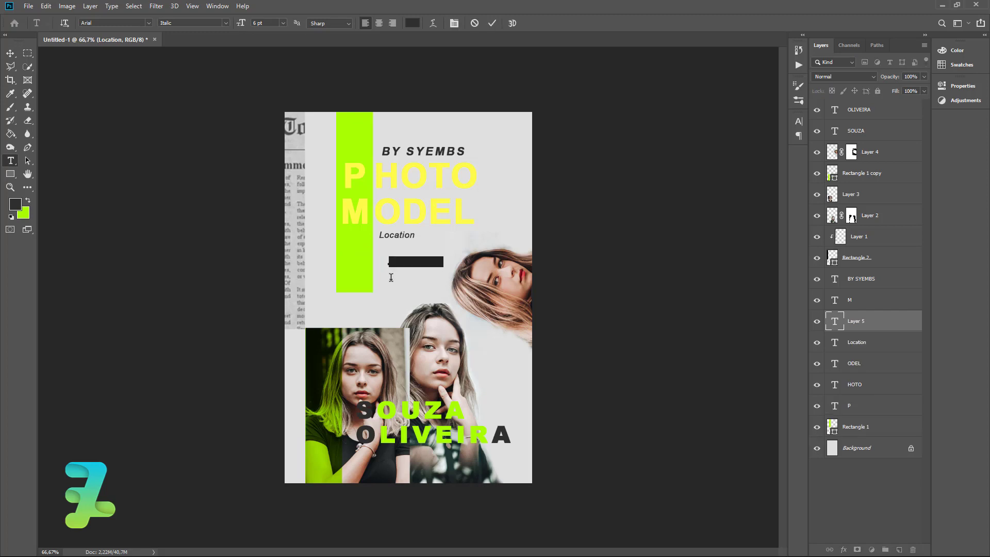
type("ba")
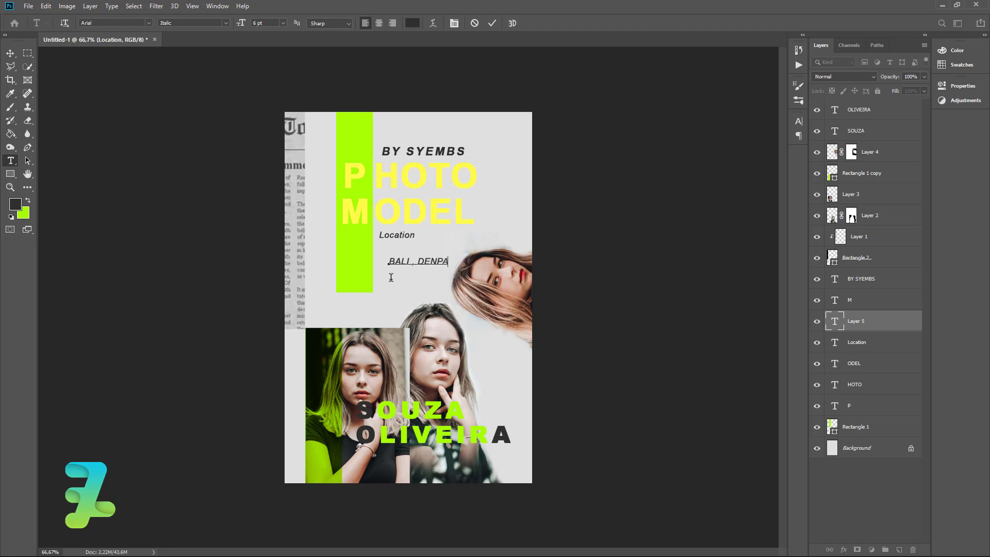
type("R")
left_click(11, 53)
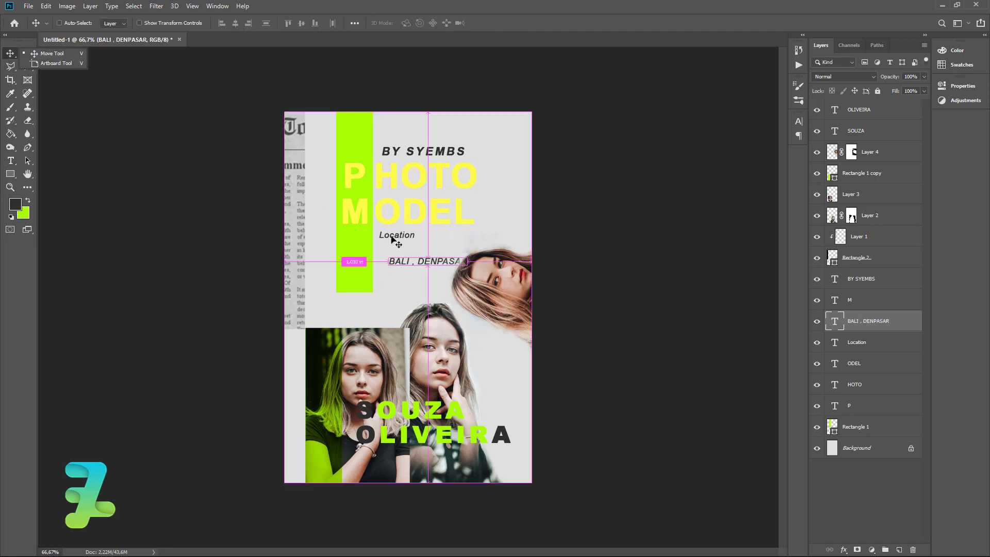
mouse_move(416, 263)
left_mouse_down()
mouse_move(403, 258)
mouse_move(409, 249)
left_mouse_up()
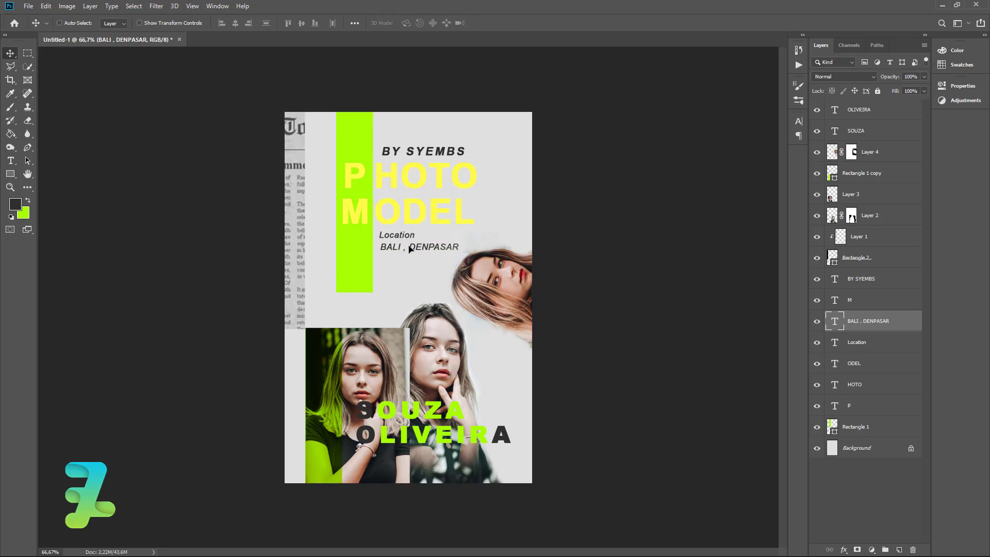
key("Left")
key("Left")
key("Left")
key("Left")
key("Up")
key("Up")
- Add an 'INDONESIA' line and align it beneath BALI , DENPASAR
left_click(10, 160)
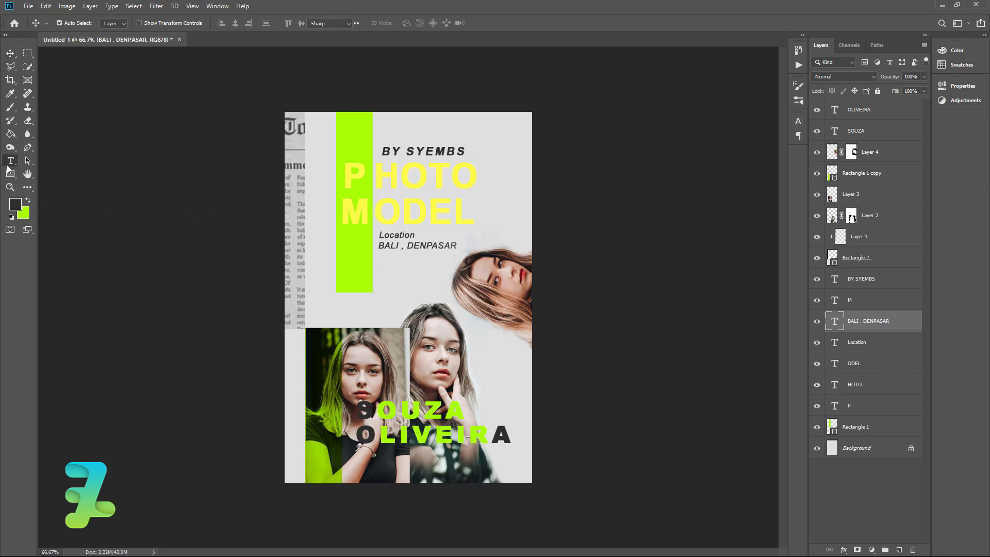
left_click(381, 270)
type("INDONESIA")
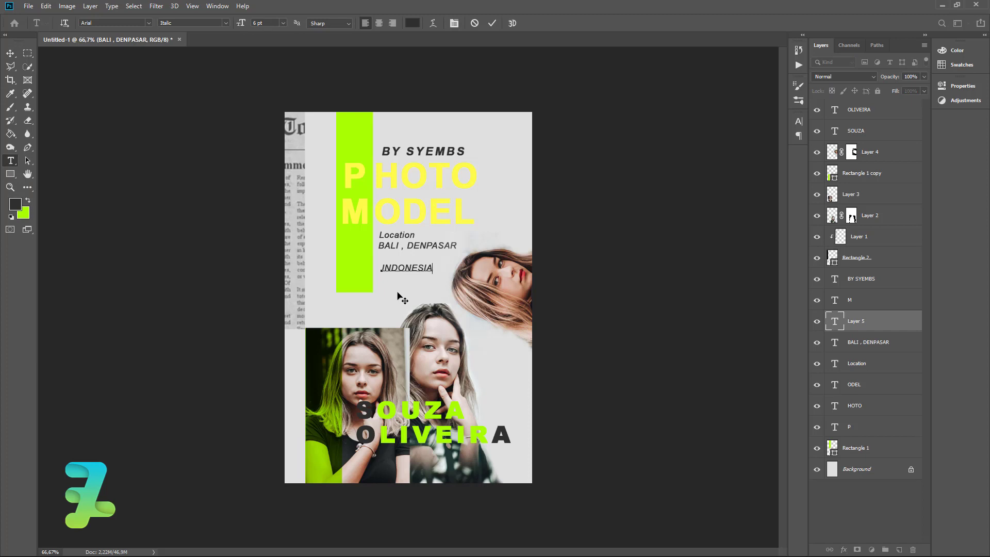
key("ctrl+a")
left_click(11, 53)
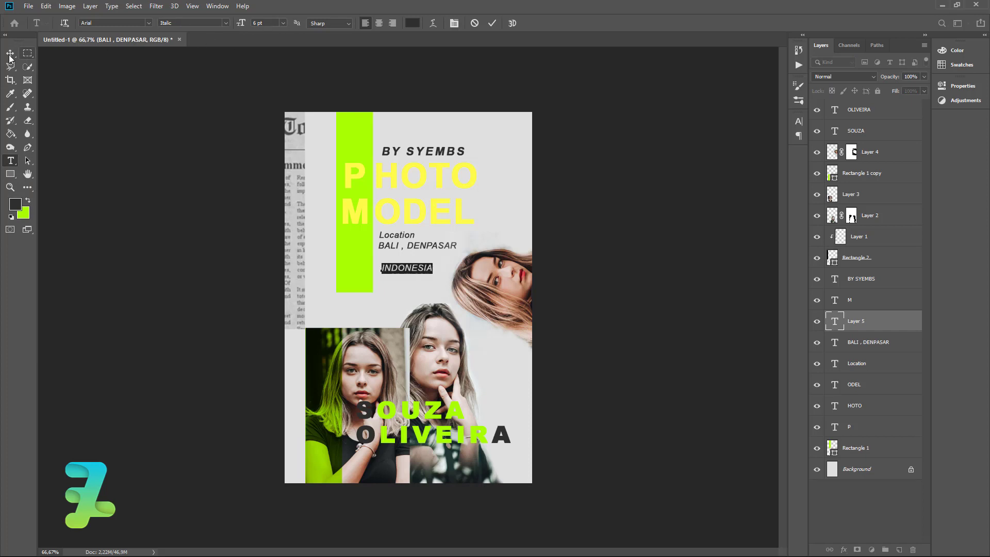
left_click_drag(394, 269, 395, 258)
key("Up")
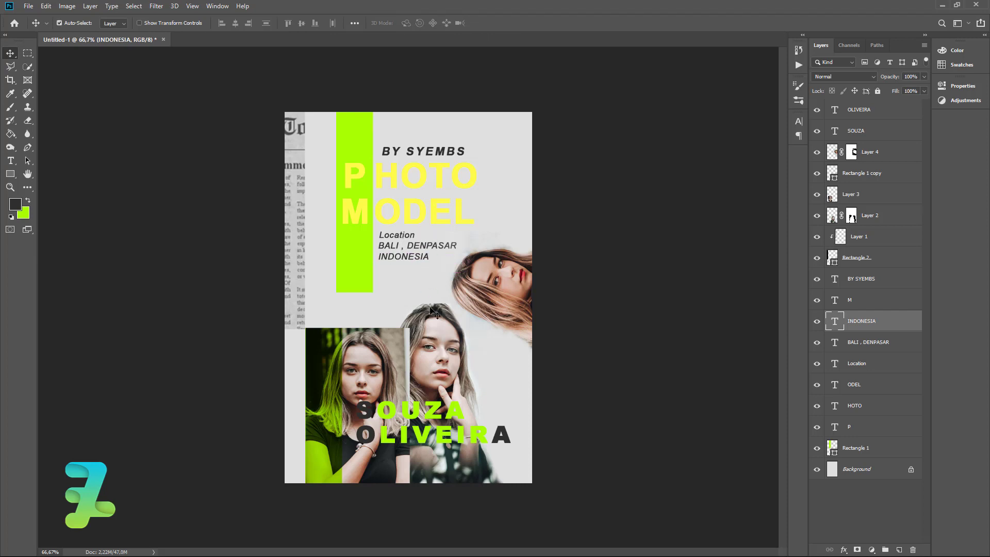
key("Up")
- Draw a 188×95 px lime rectangle and move it just above the SOUZA OLIVEIRA caption
left_click(10, 174)
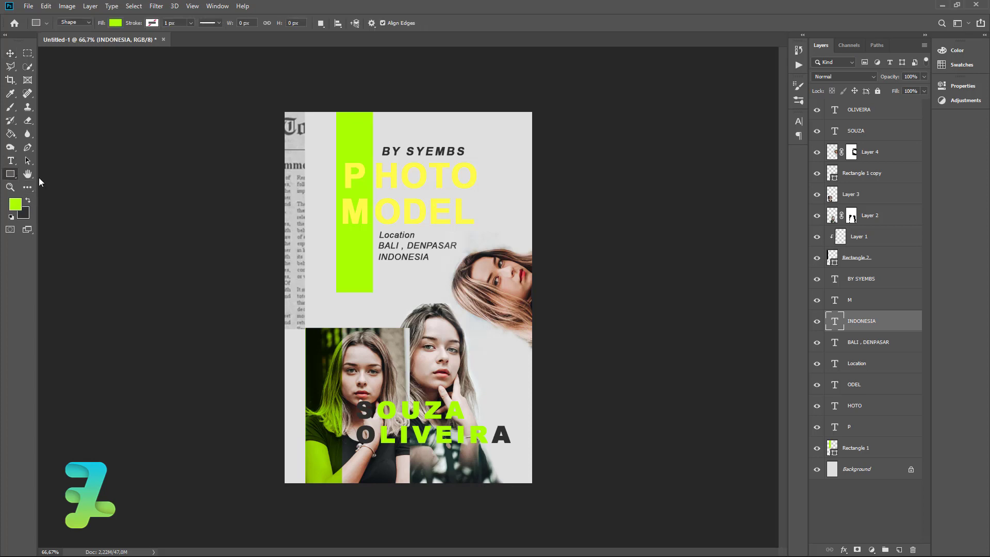
double_click(888, 114)
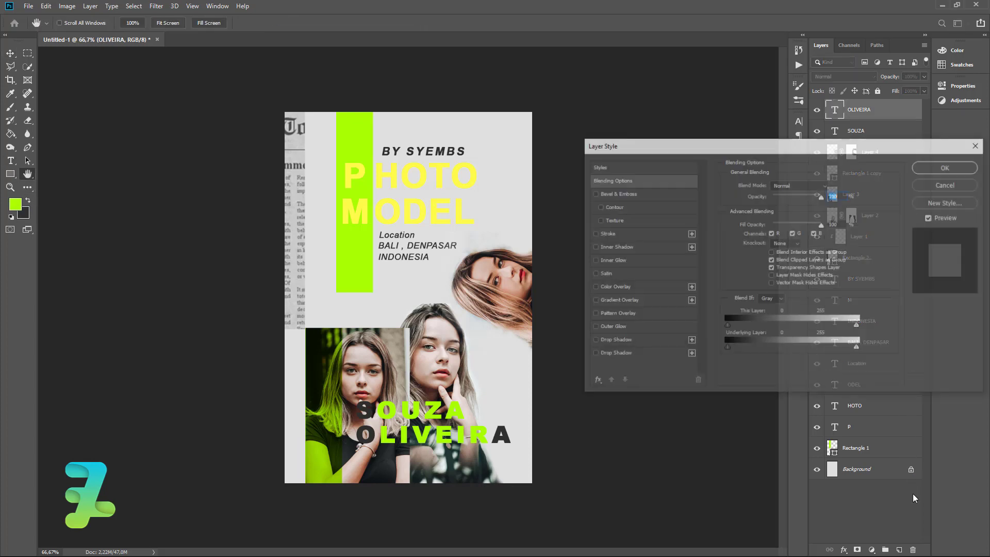
left_click(935, 187)
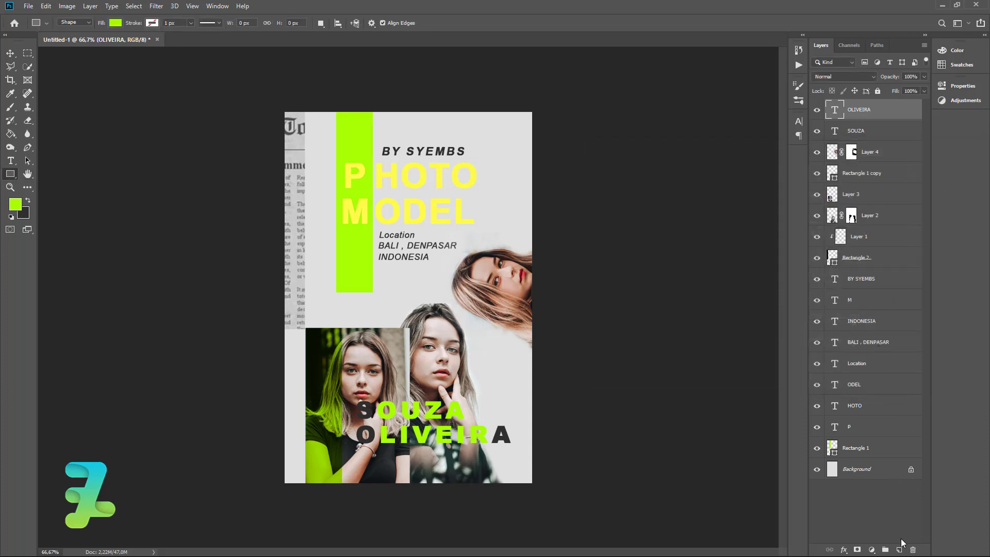
left_click(900, 550)
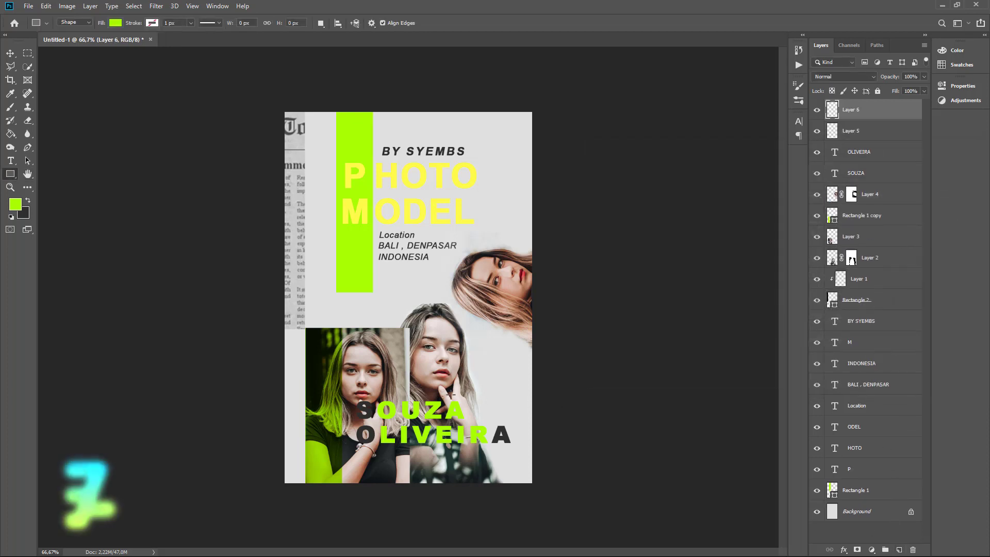
mouse_move(458, 384)
left_mouse_down()
mouse_move(527, 411)
mouse_move(520, 415)
left_mouse_up()
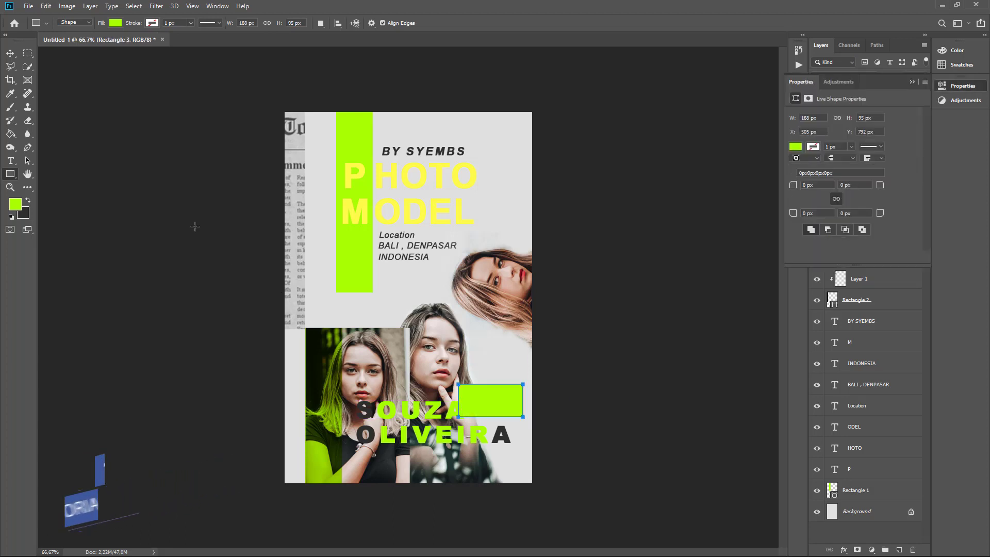
key("v")
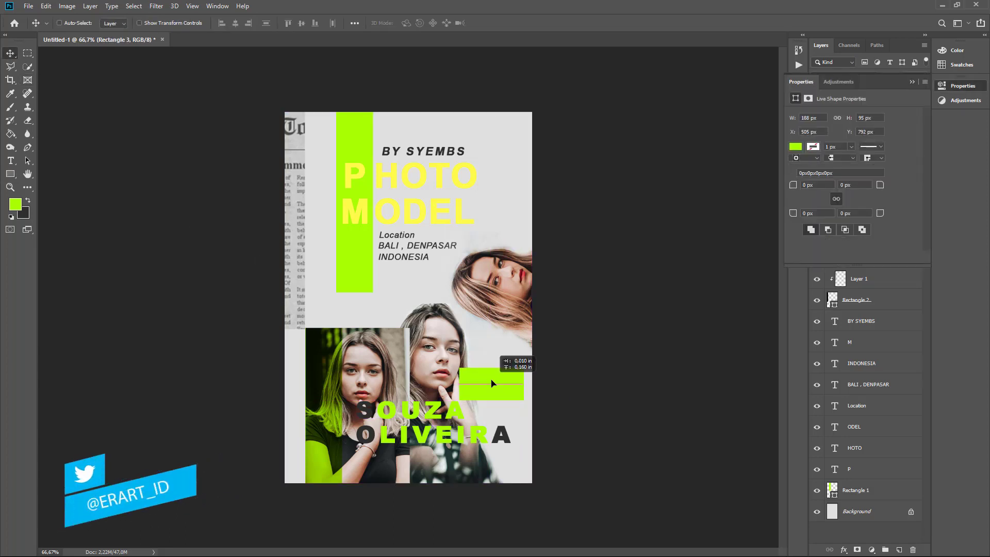
left_click_drag(491, 401, 493, 372)
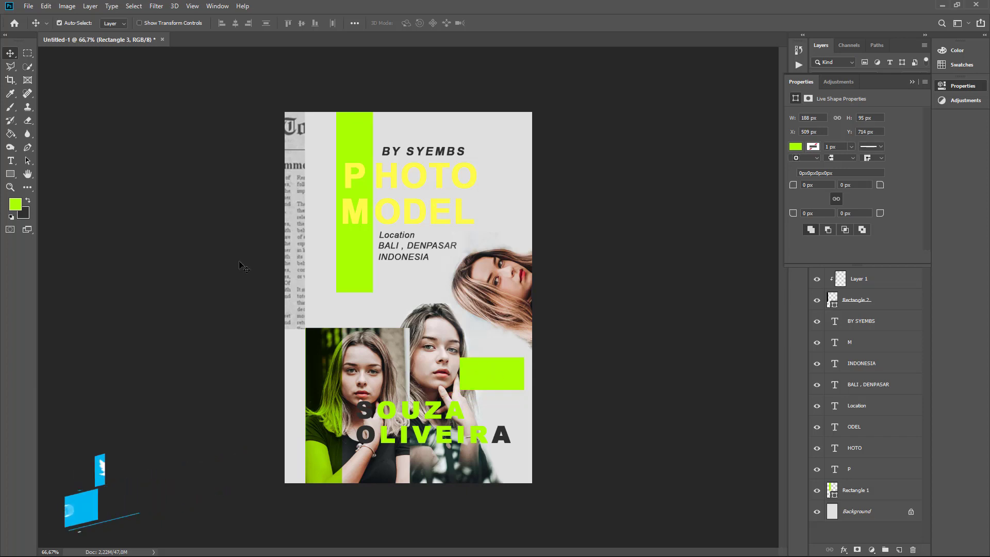
- Type a dark 'Cover By' label in Bold at 6 pt
left_click(28, 201)
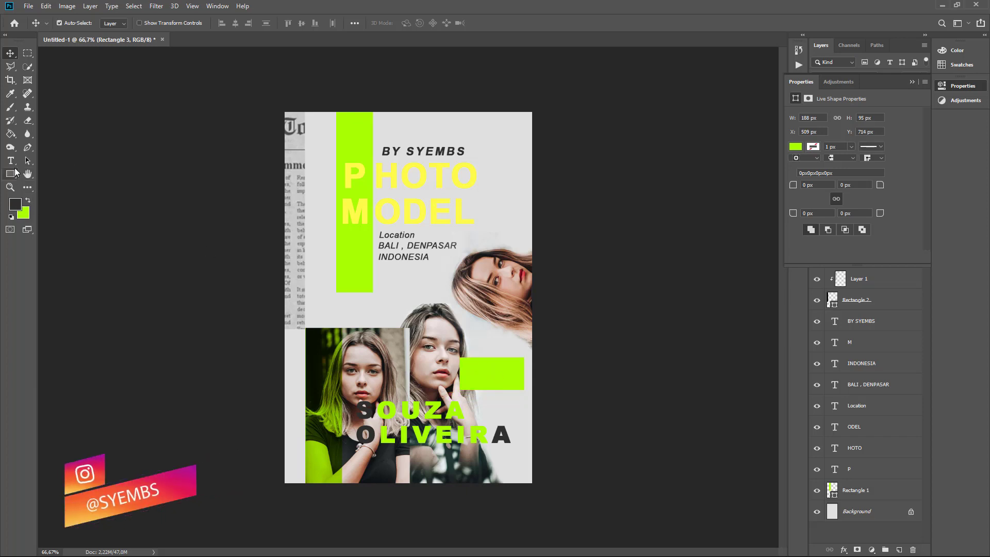
left_click(10, 160)
left_click(333, 303)
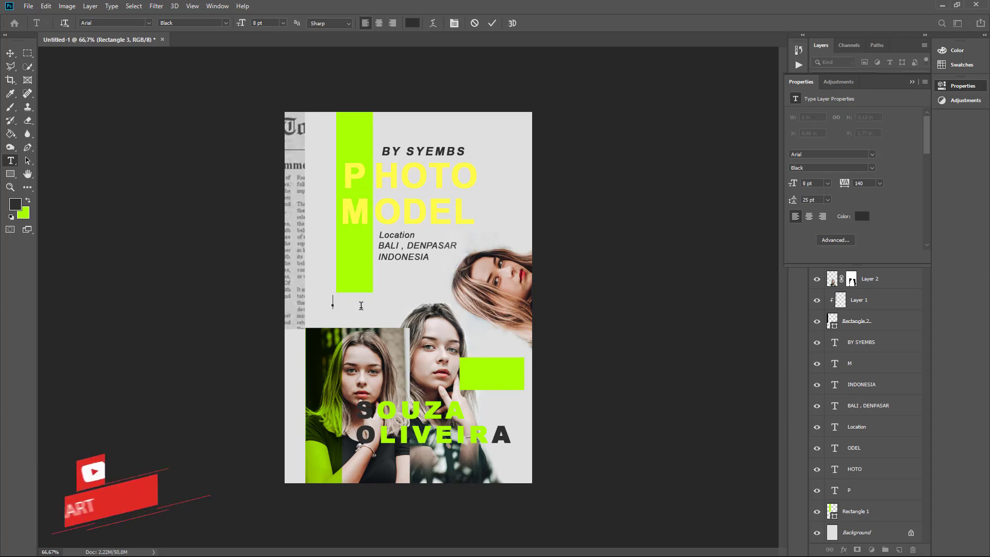
type("cOcer")
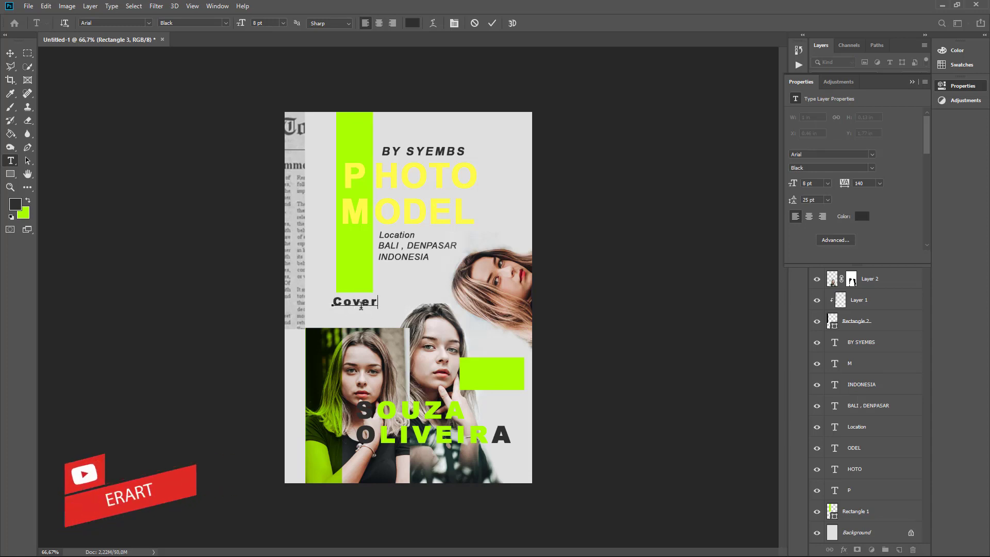
type("By")
key("Return")
key("ctrl+a")
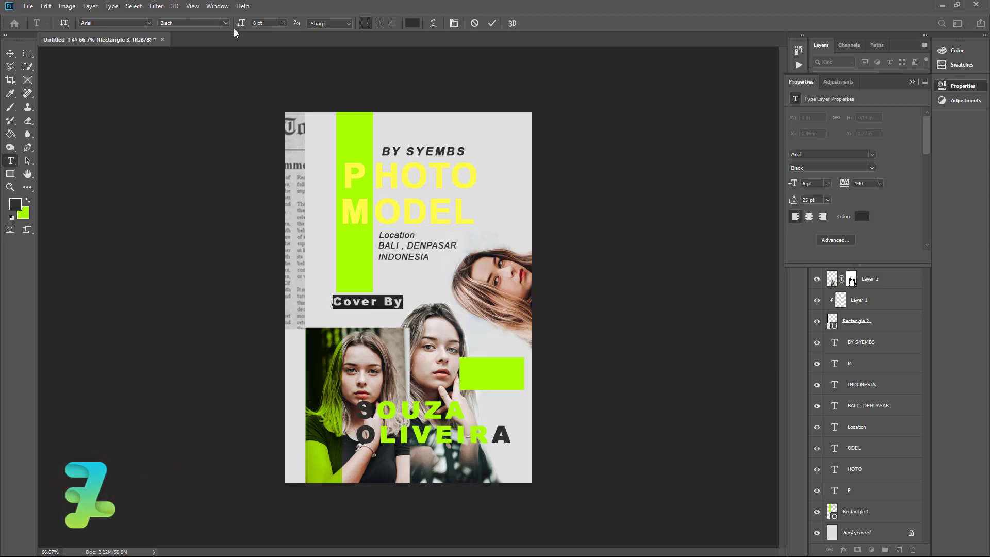
left_click(225, 24)
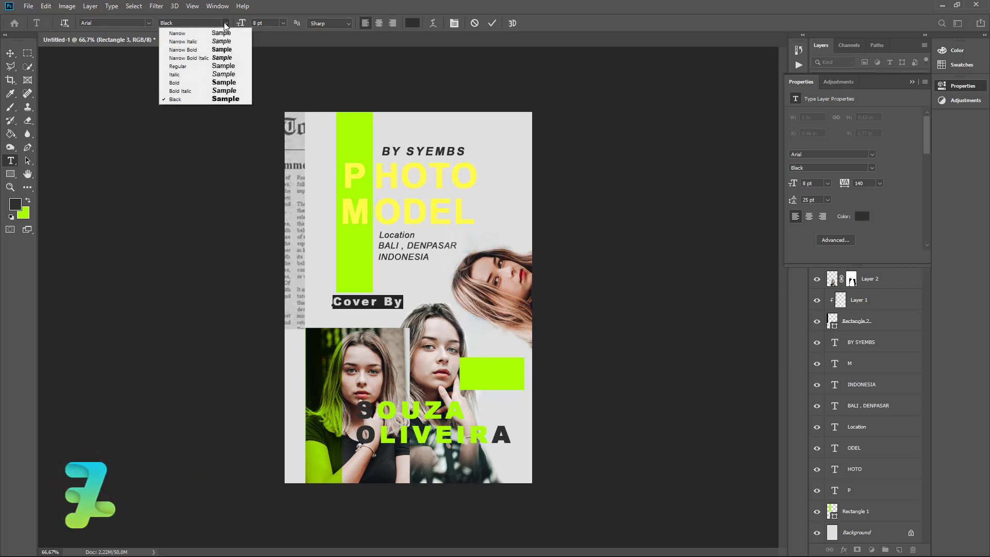
left_click(216, 83)
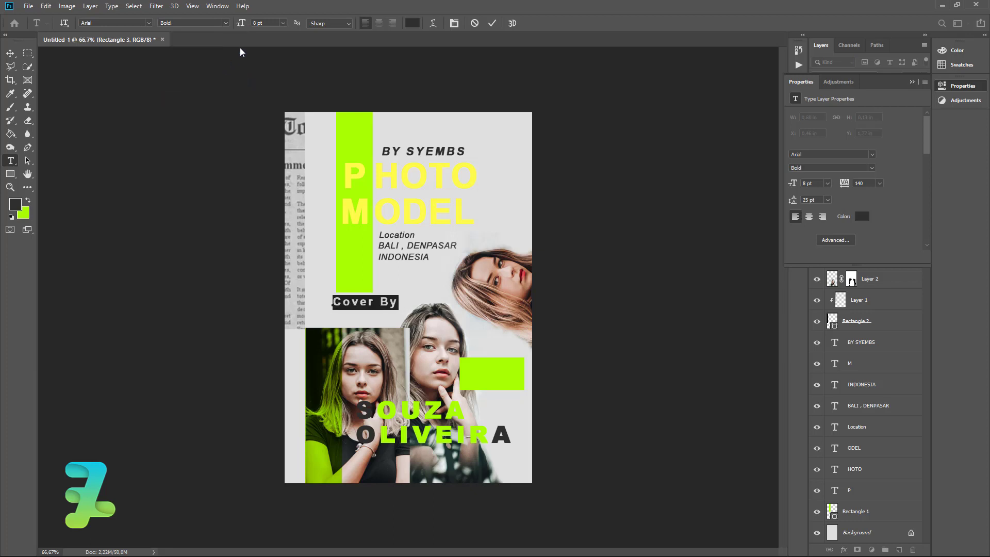
left_click(283, 22)
left_click(268, 45)
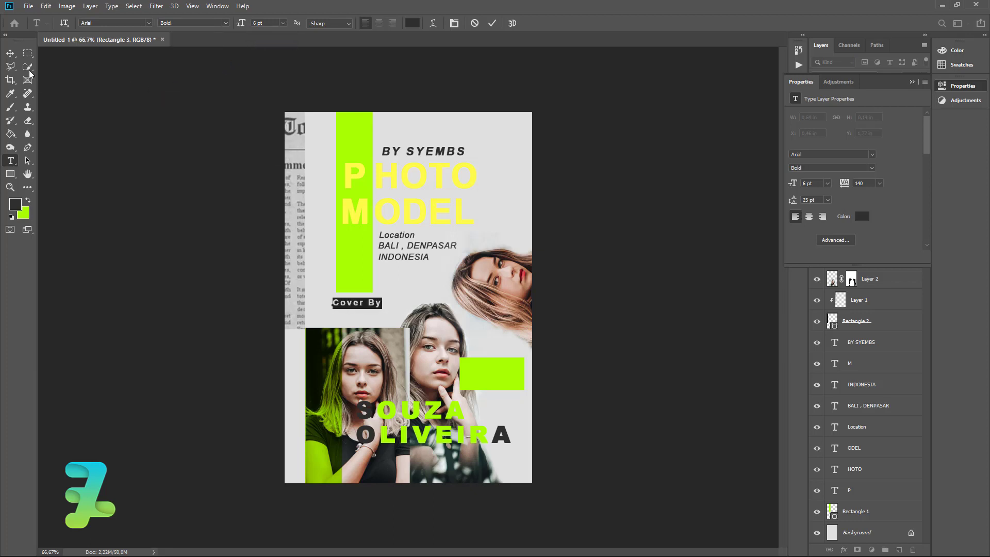
- Scale Cover By down to about 2.97 pt and fit it inside the lime box
left_click(11, 53)
left_click(356, 303)
key("ctrl+t")
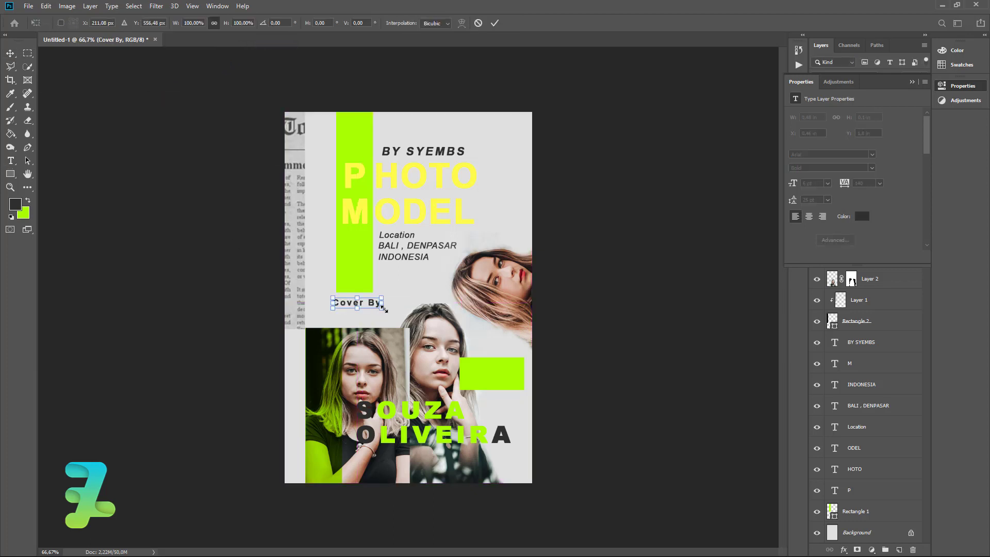
mouse_move(382, 308)
left_mouse_down()
mouse_move(360, 305)
mouse_move(494, 382)
left_mouse_up()
key("Return")
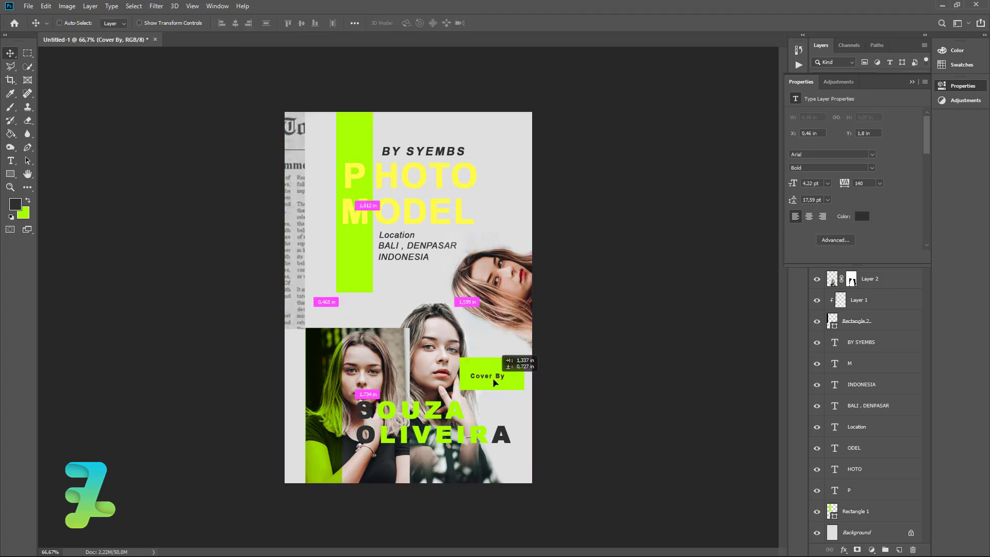
key("ctrl+t")
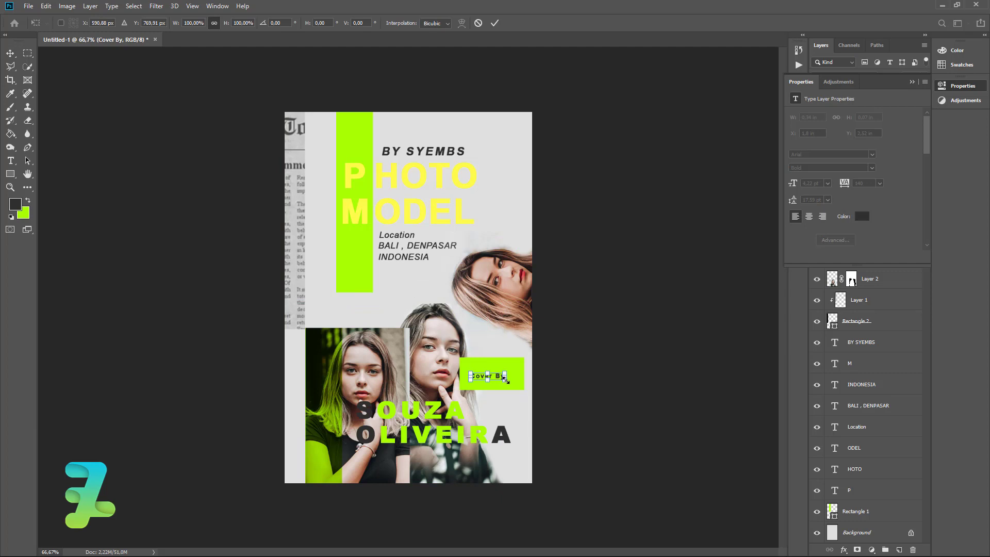
left_click_drag(508, 378, 501, 377)
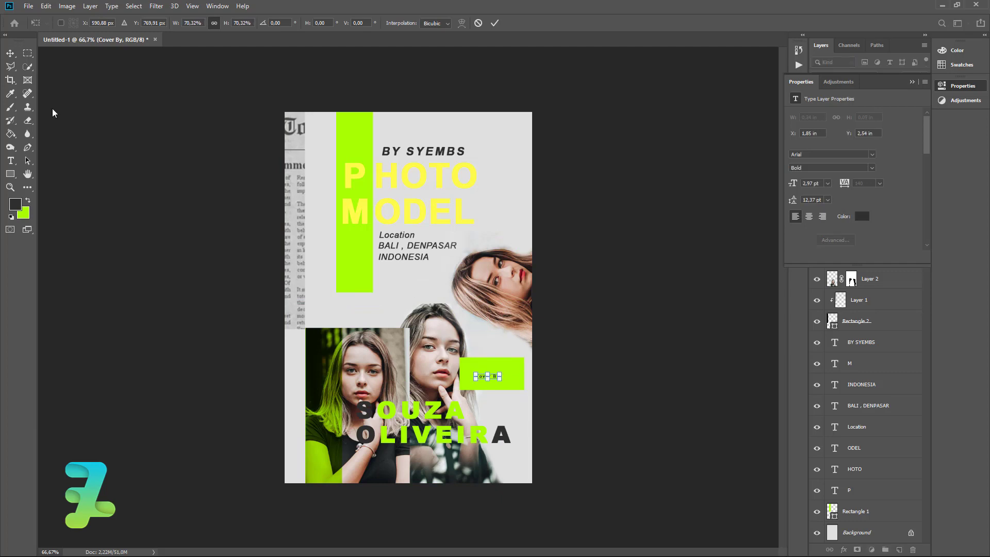
key("Return")
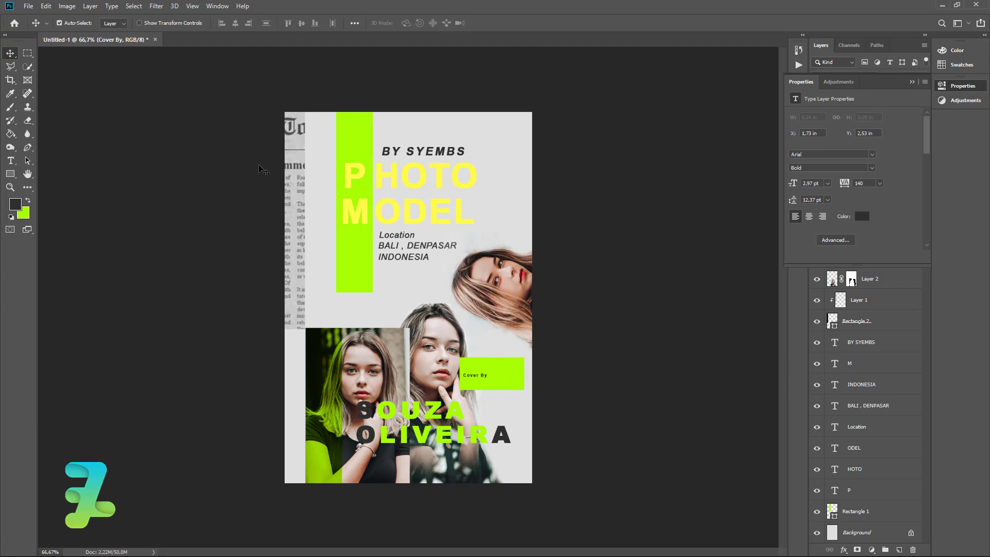
- Duplicate Cover By one line lower and retype the copy as the designer's name
left_click(911, 84)
key("ctrl+j")
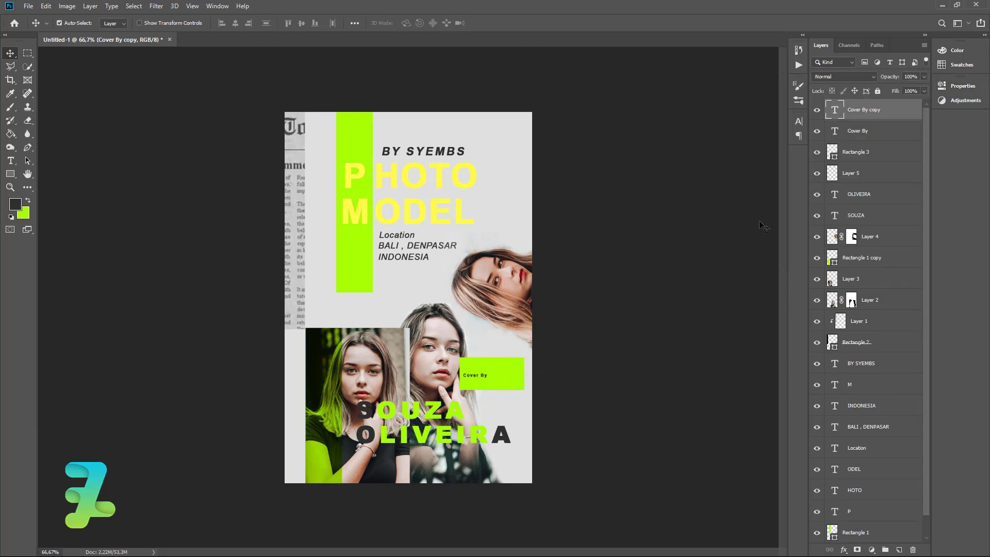
key("shift+Down")
double_click(833, 112)
type("SYEM")
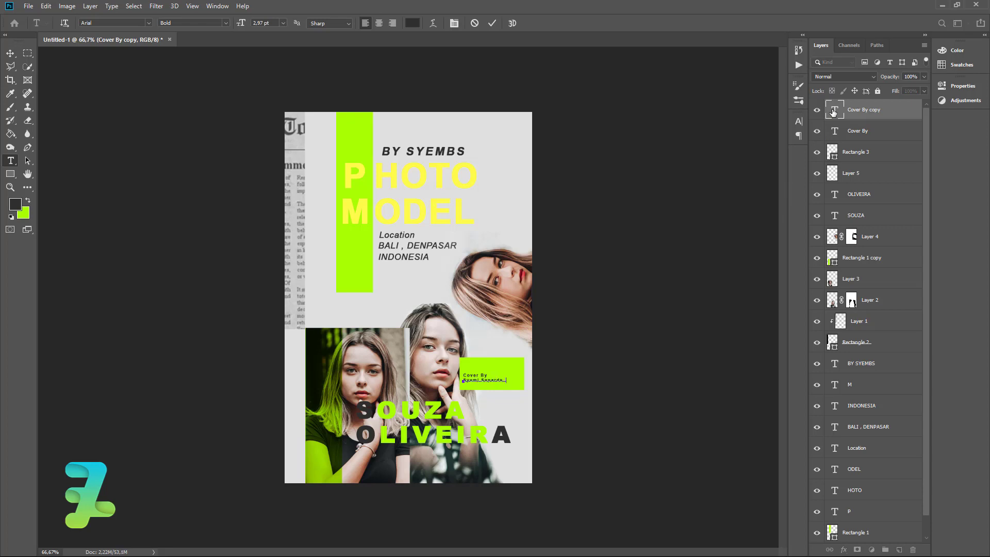
left_click(9, 53)
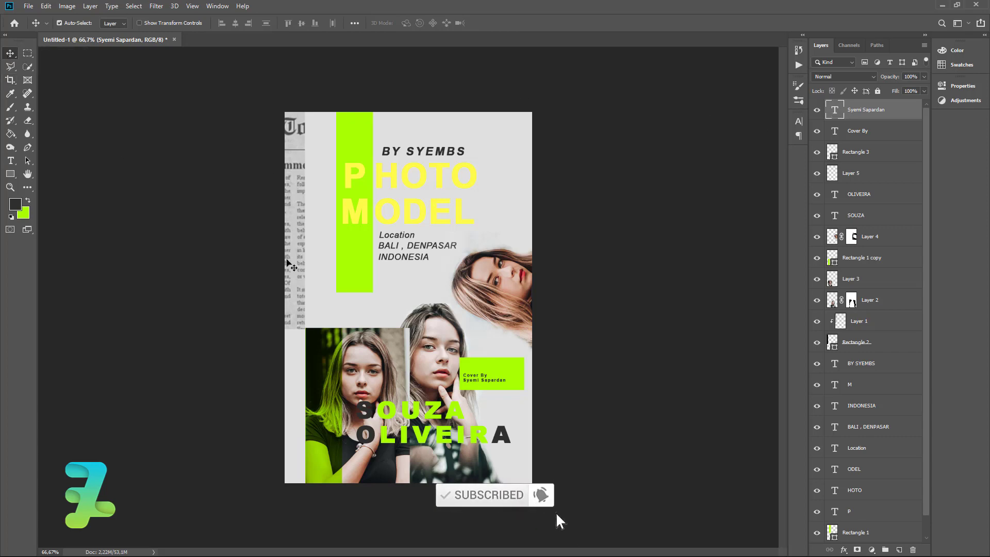
key("Down")
key("Down")
key("Down")
key("Down")
key("Down")
key("Down")
key("Up")
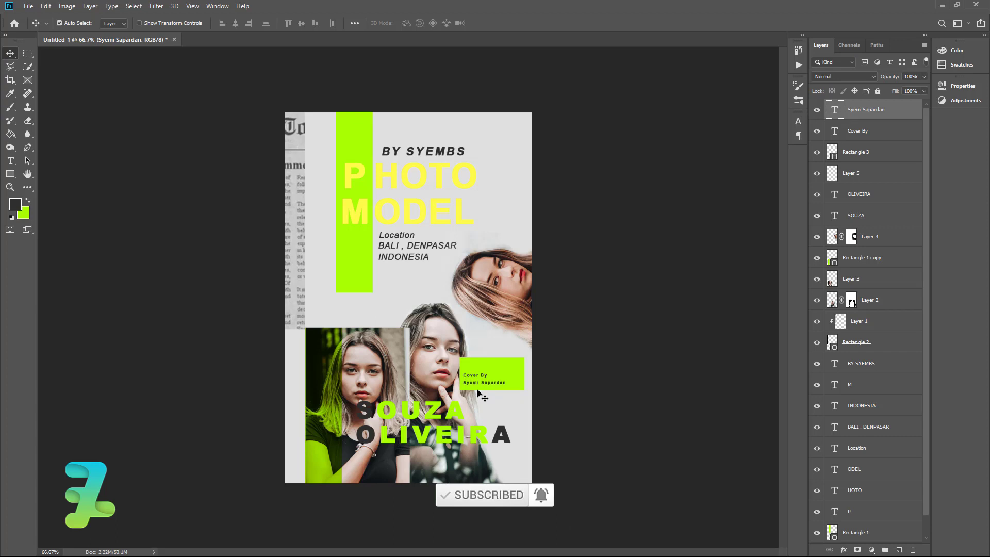